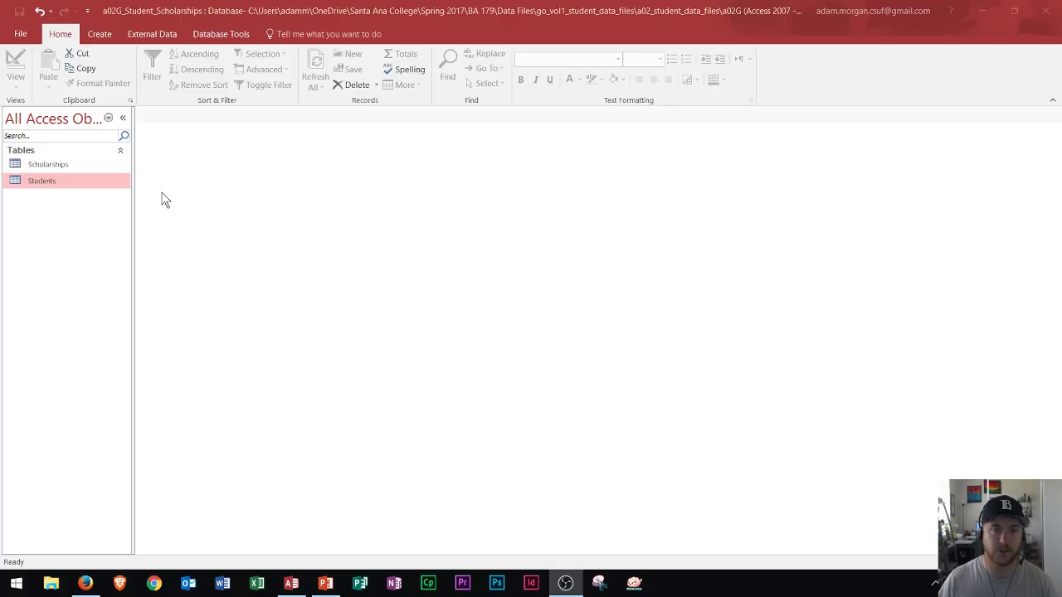
Review the database file's Info page, the Save As file types and the Print choices
click(16, 36)
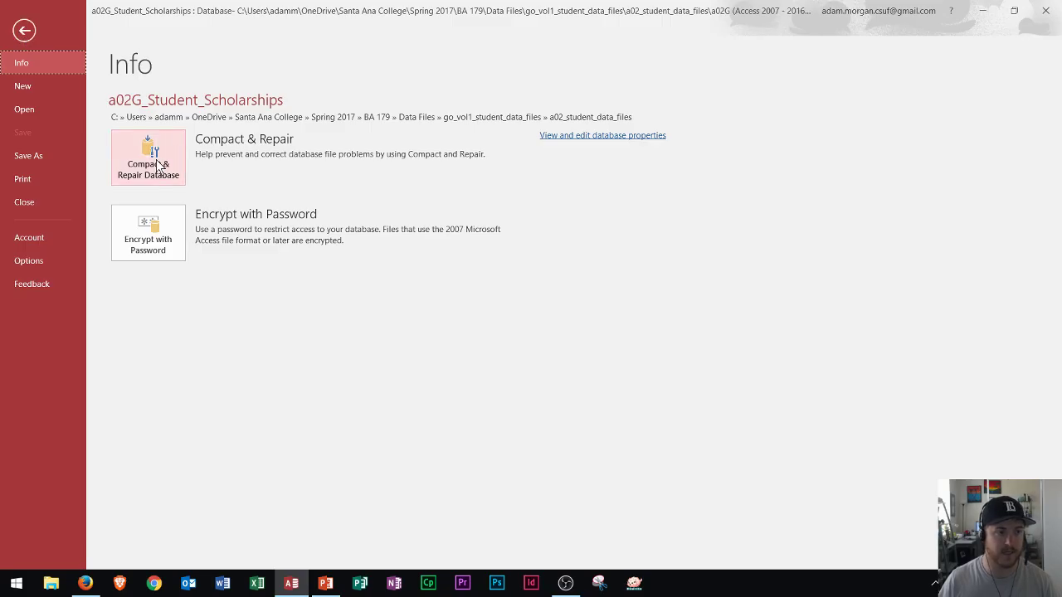
click(32, 156)
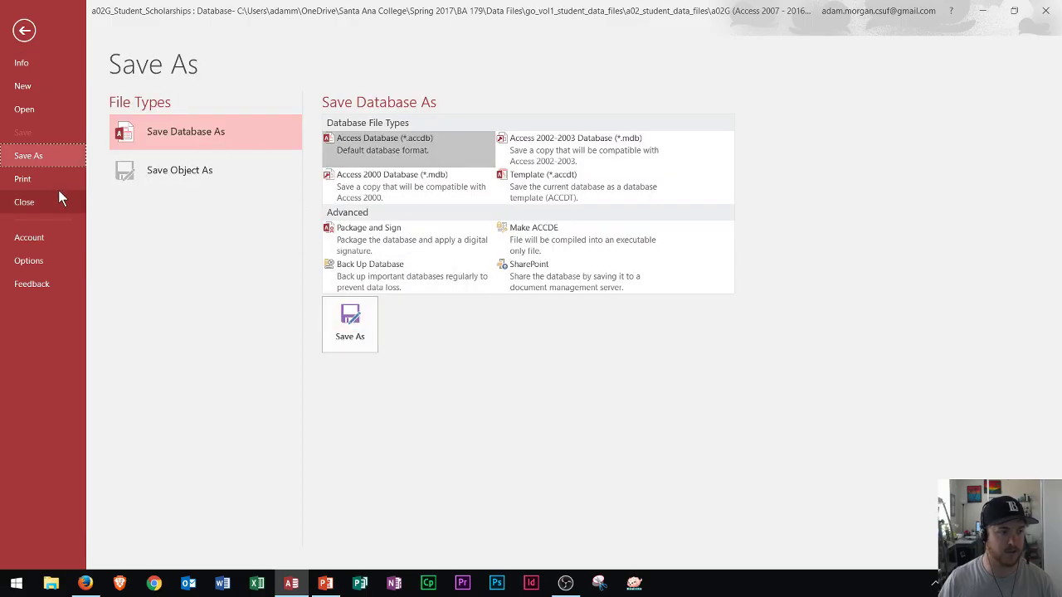
click(32, 179)
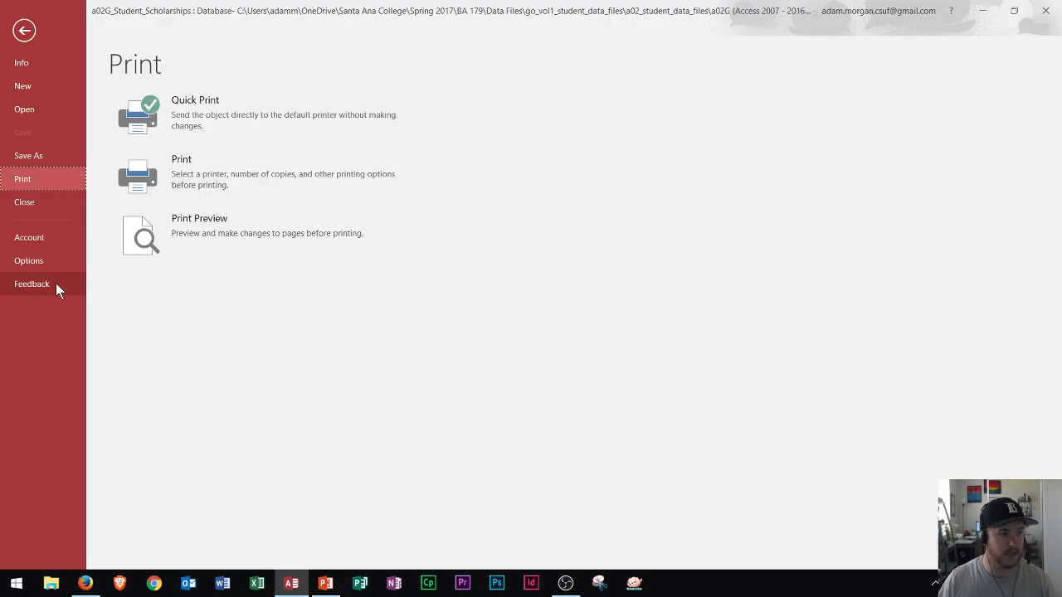
Examine the Access Options for General, Current Database, Datasheet, Object Designers and Proofing, and leave them without saving changes
click(30, 262)
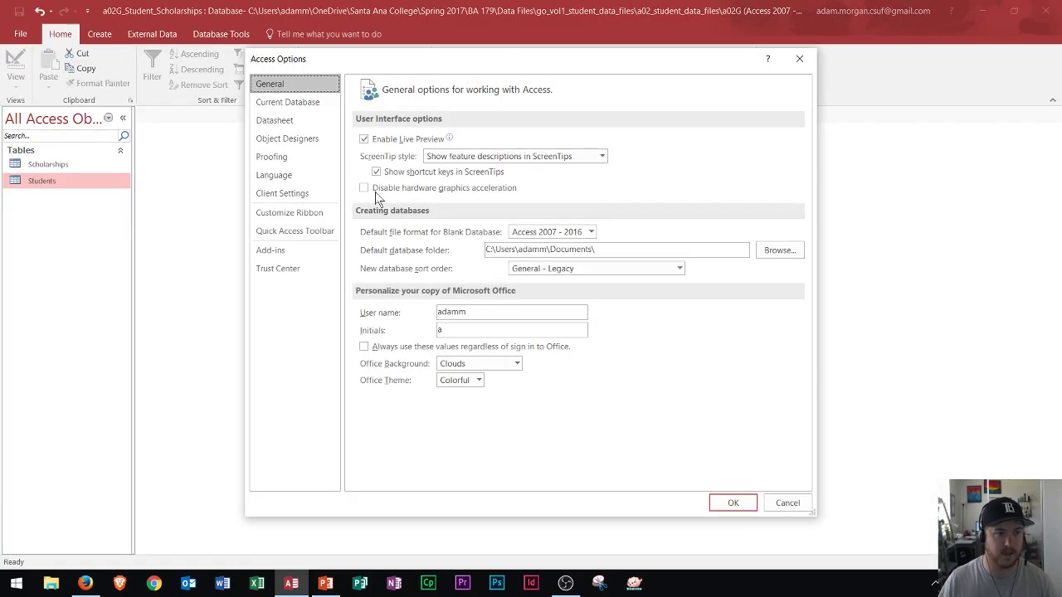
click(290, 109)
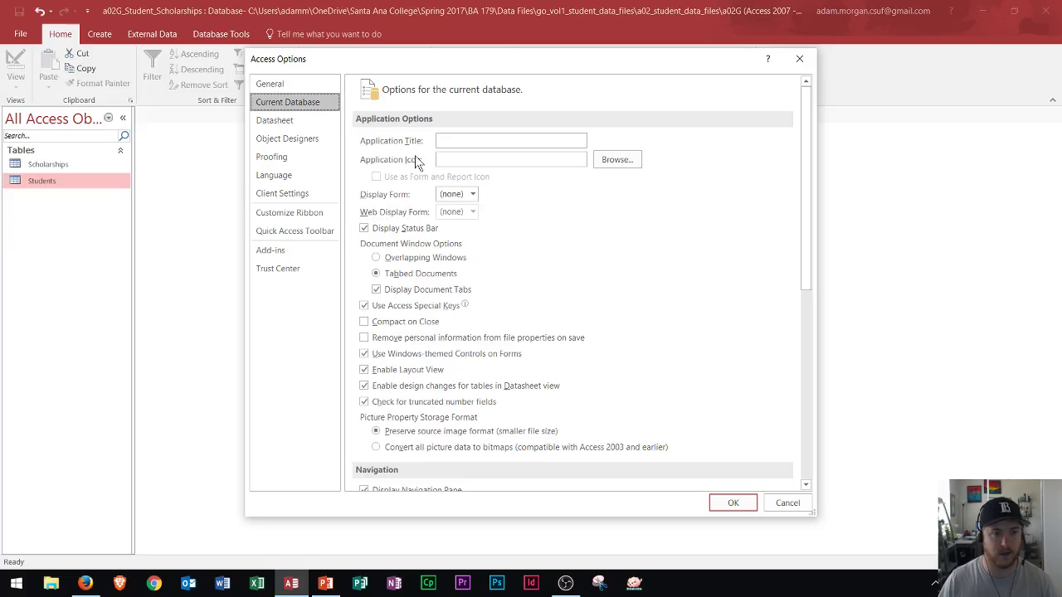
click(473, 194)
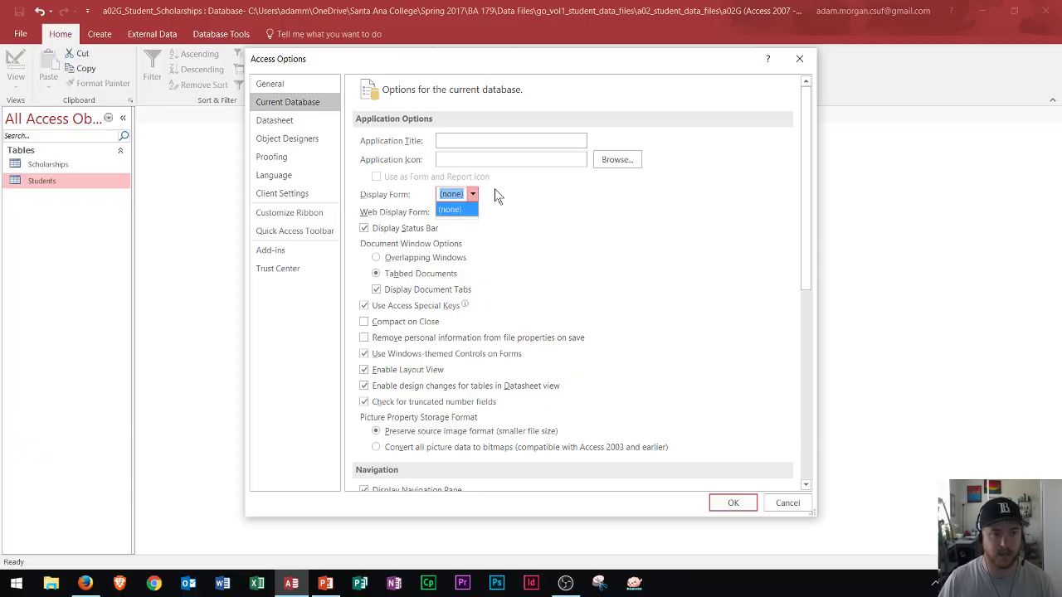
click(499, 194)
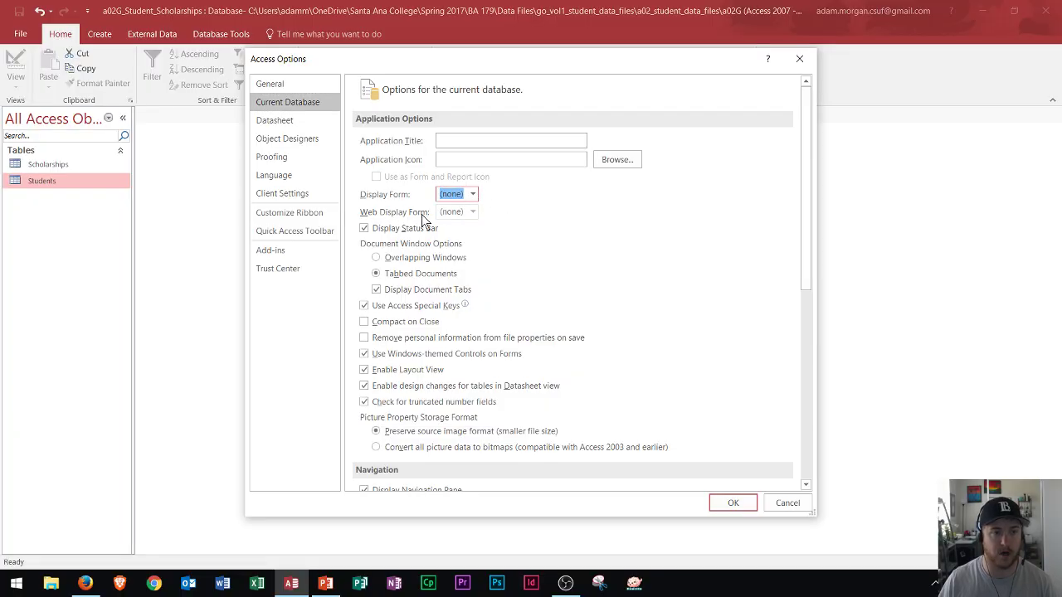
click(275, 130)
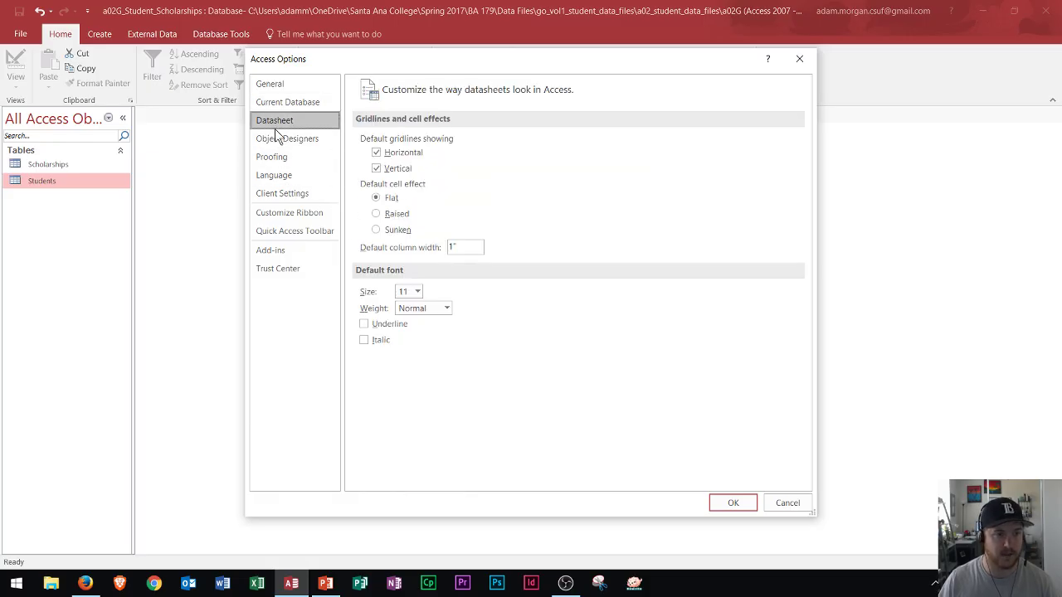
click(279, 140)
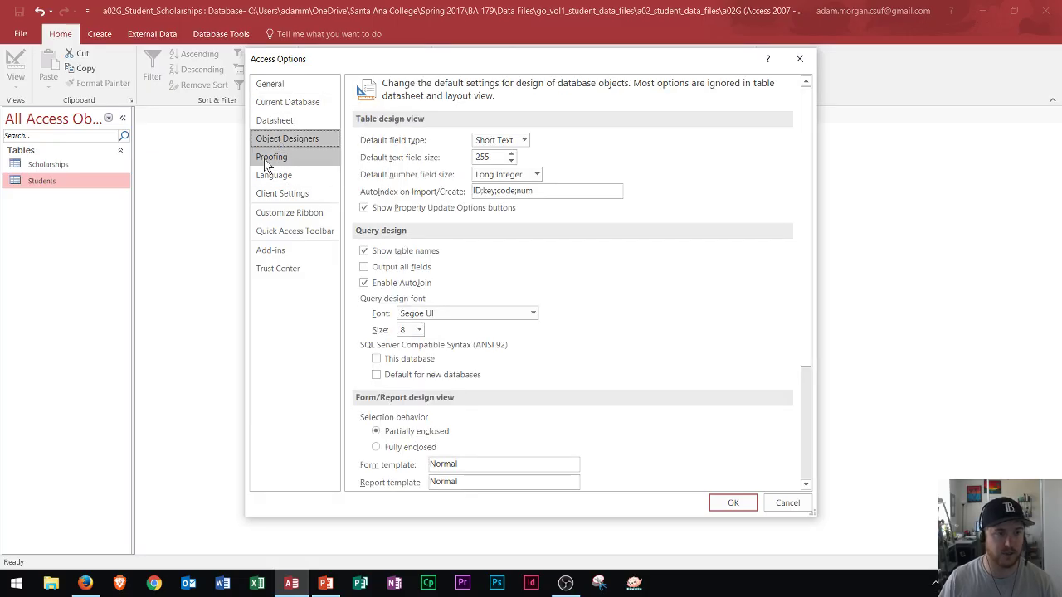
click(264, 158)
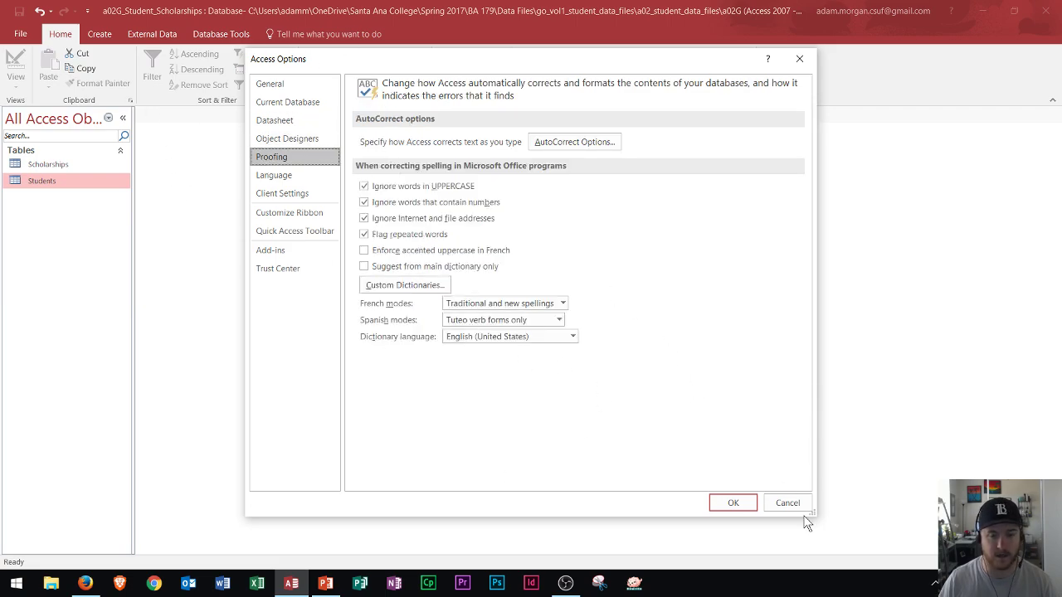
click(785, 503)
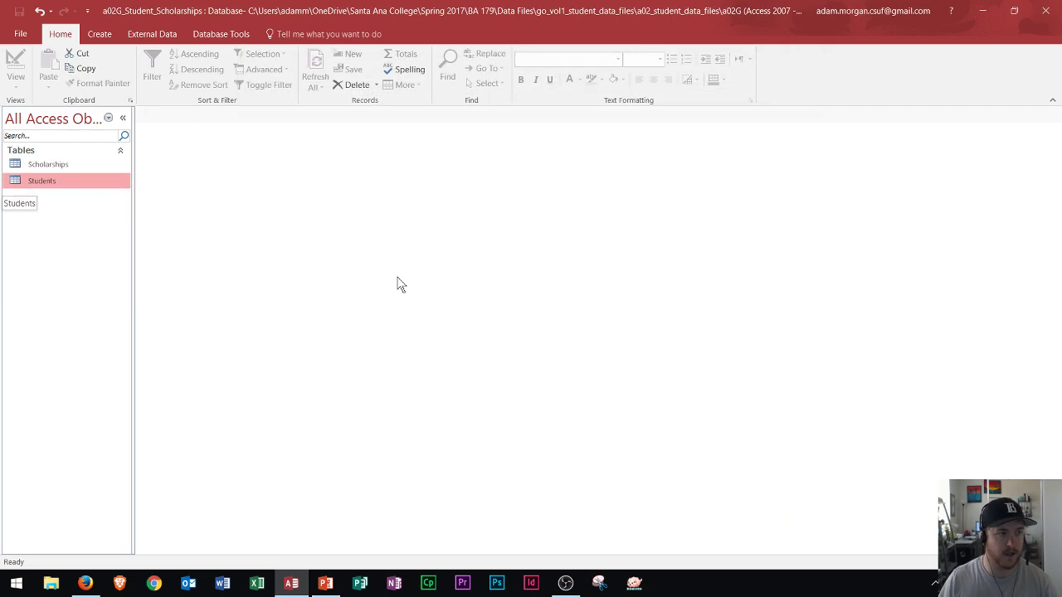
Open the Students table and look over its records down to the blank new-record row
double_click(54, 180)
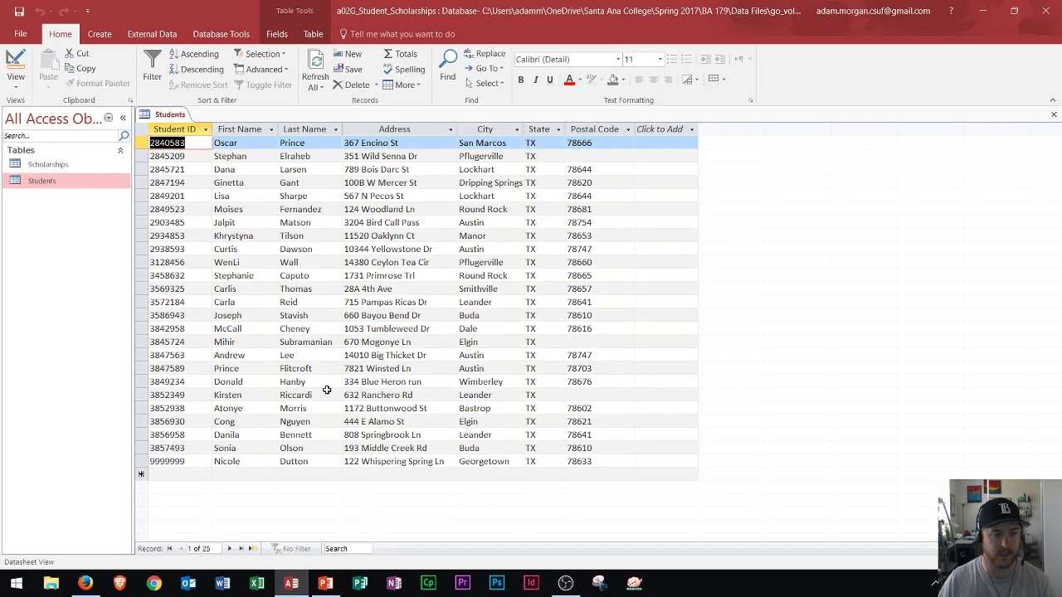
click(417, 195)
click(171, 473)
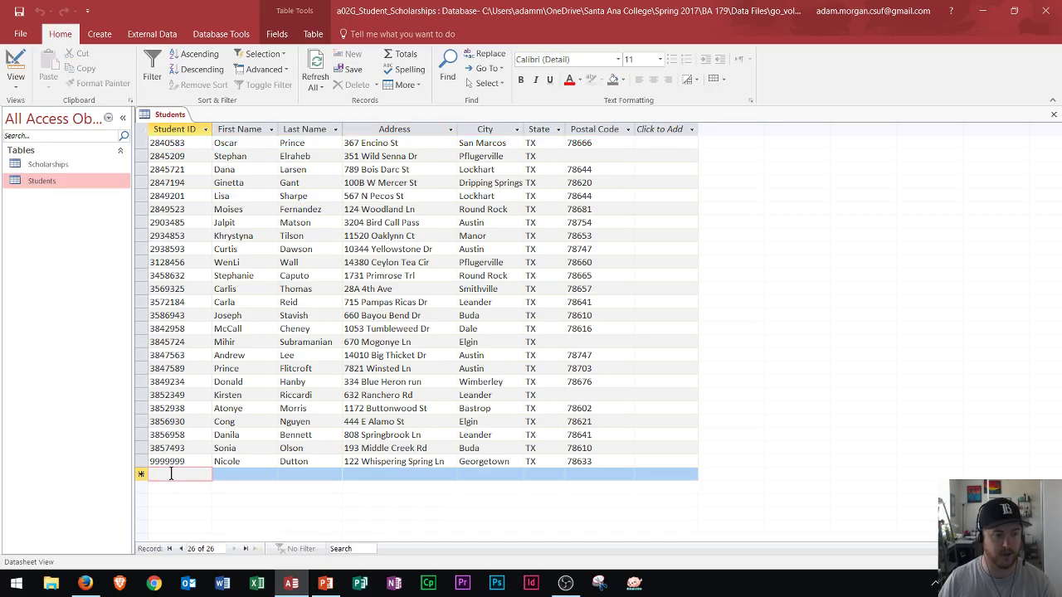
Switch the Students table to Design View and examine the Student ID primary key and the Address field row
click(15, 80)
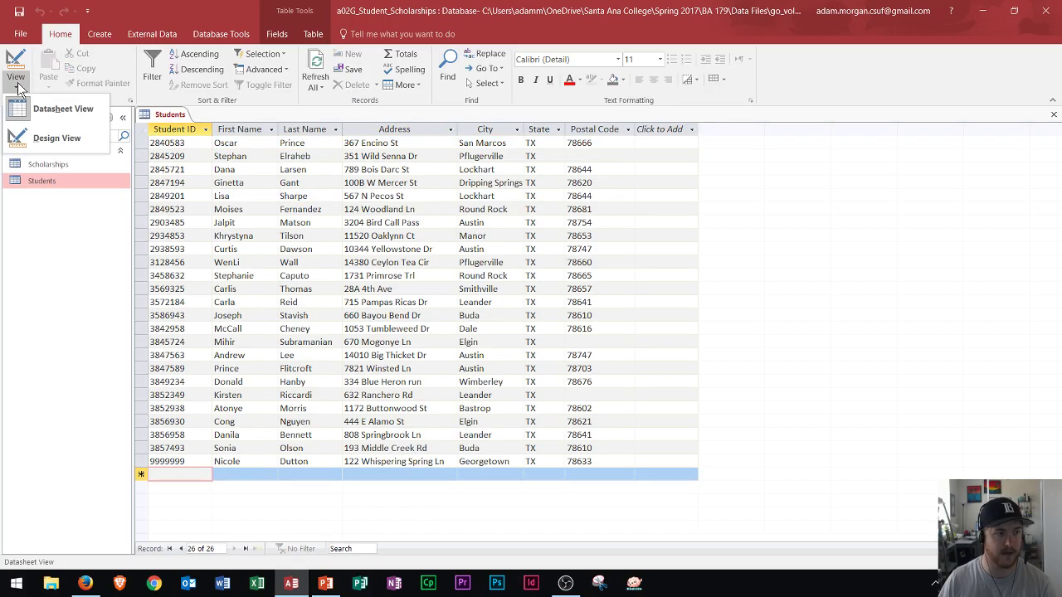
click(68, 145)
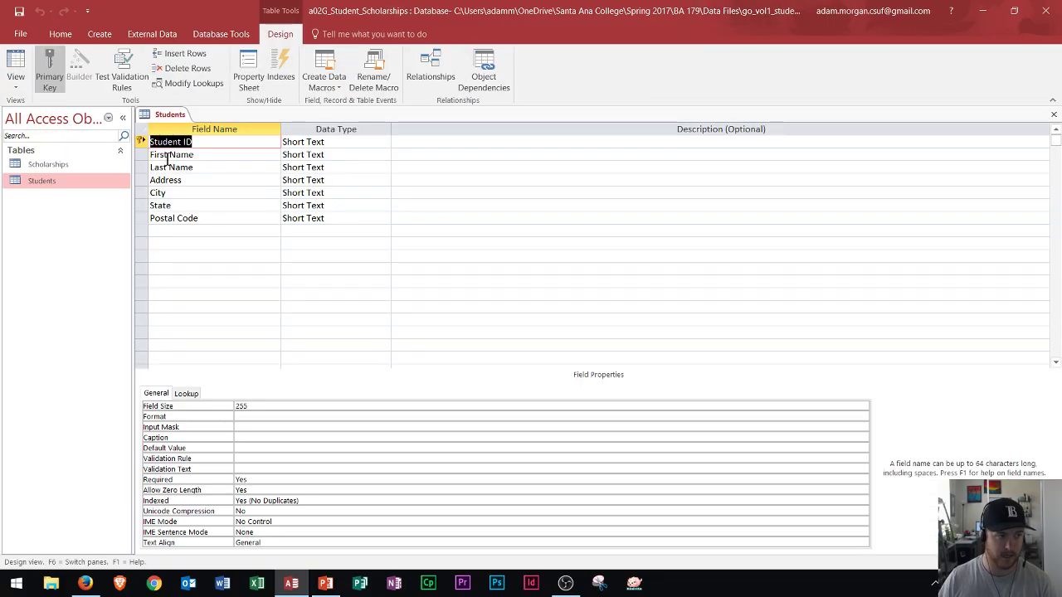
click(141, 142)
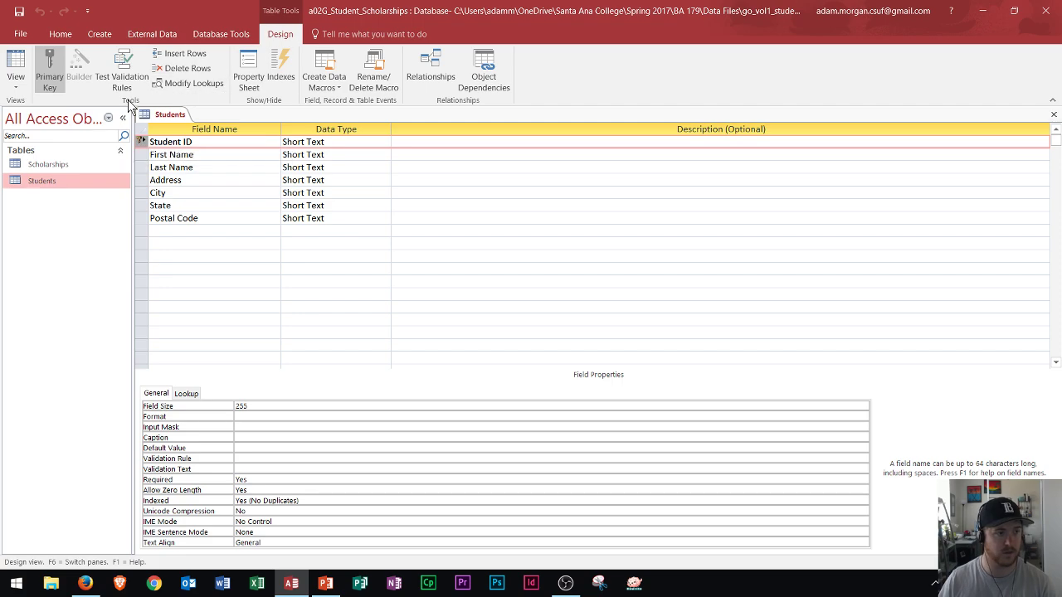
click(47, 78)
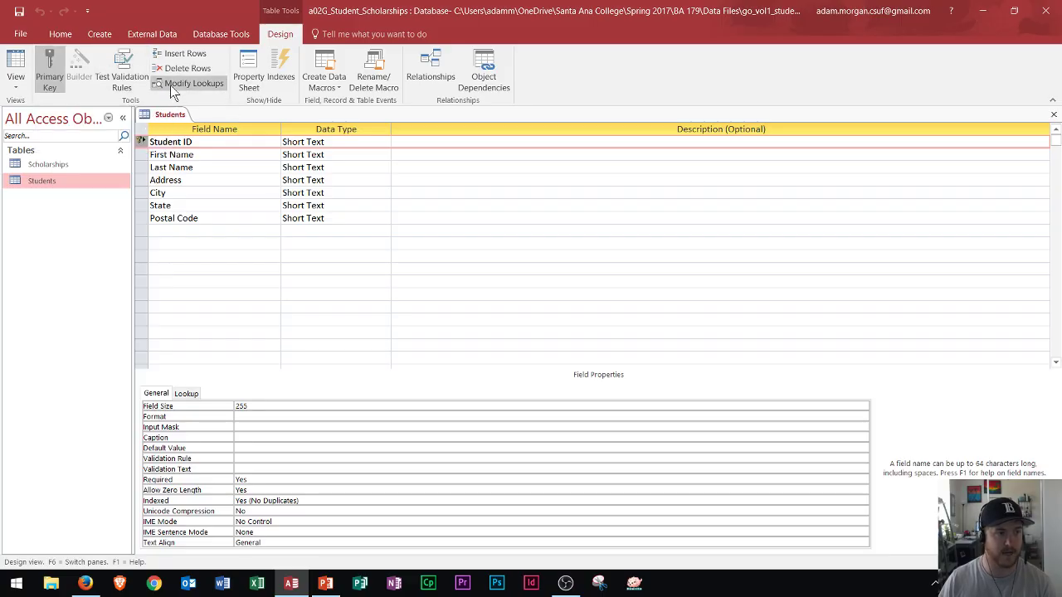
click(138, 181)
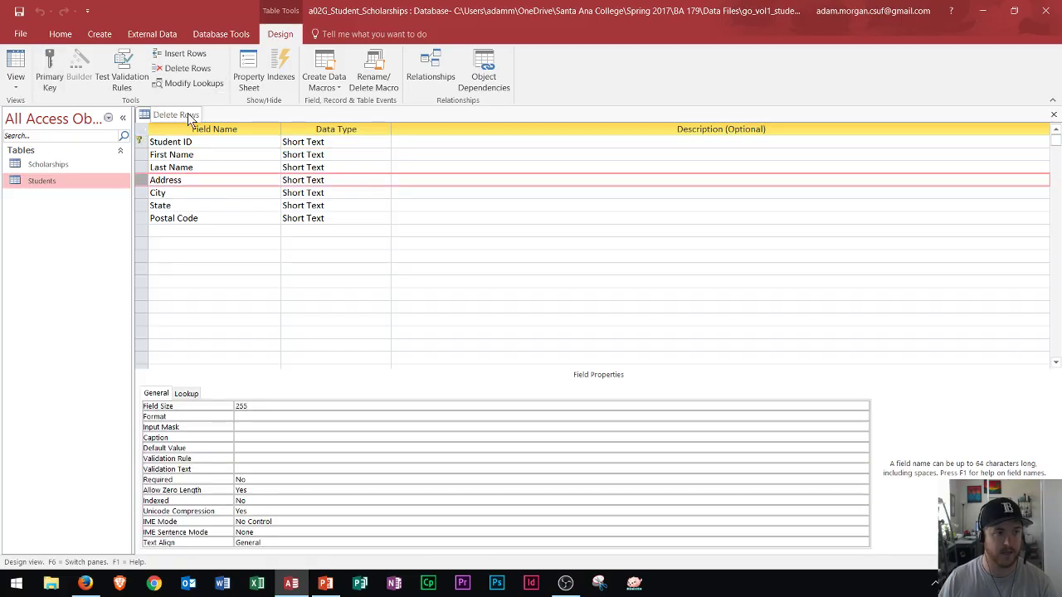
Review the Students table's properties in a widened Property Sheet, return to Datasheet View and close the table
click(251, 83)
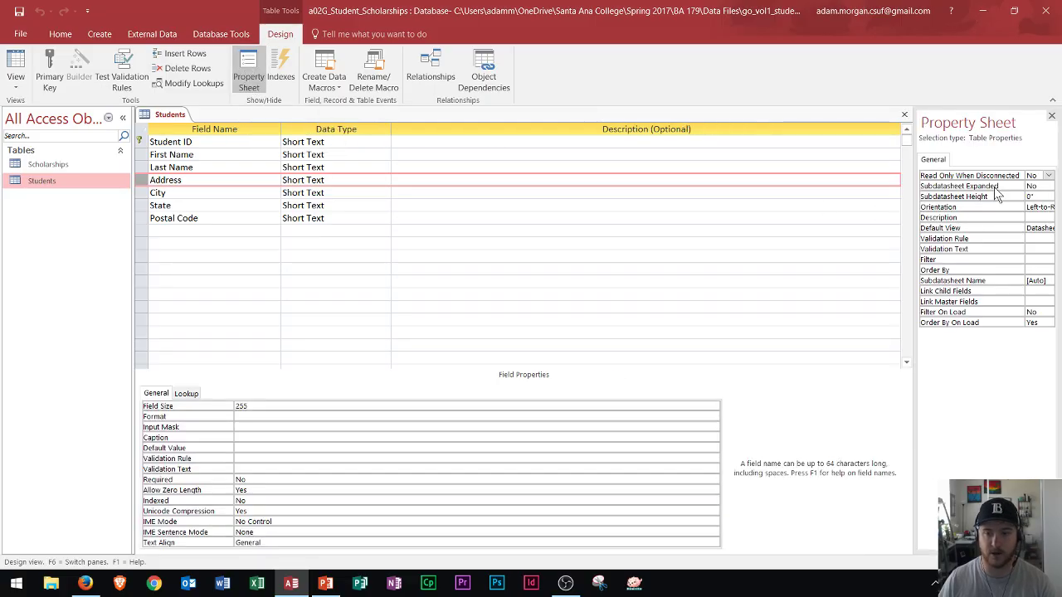
drag(914, 256, 877, 249)
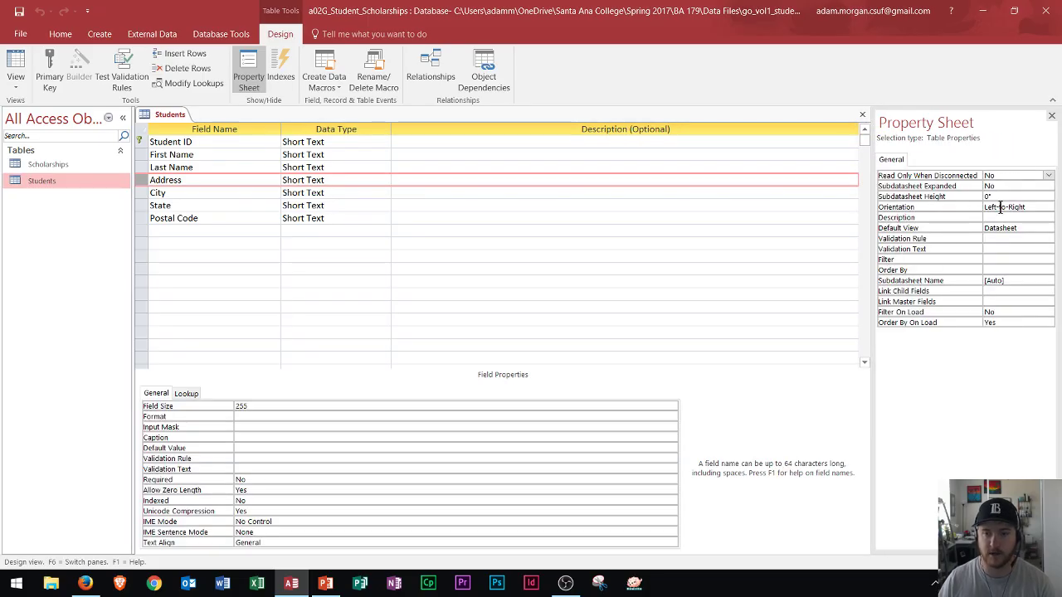
click(1007, 218)
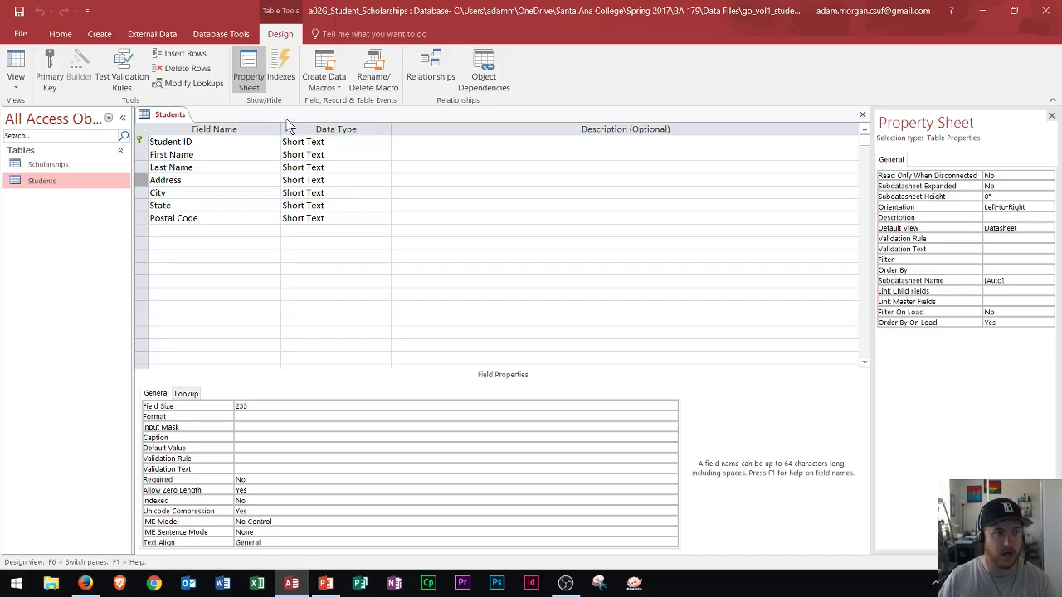
click(15, 66)
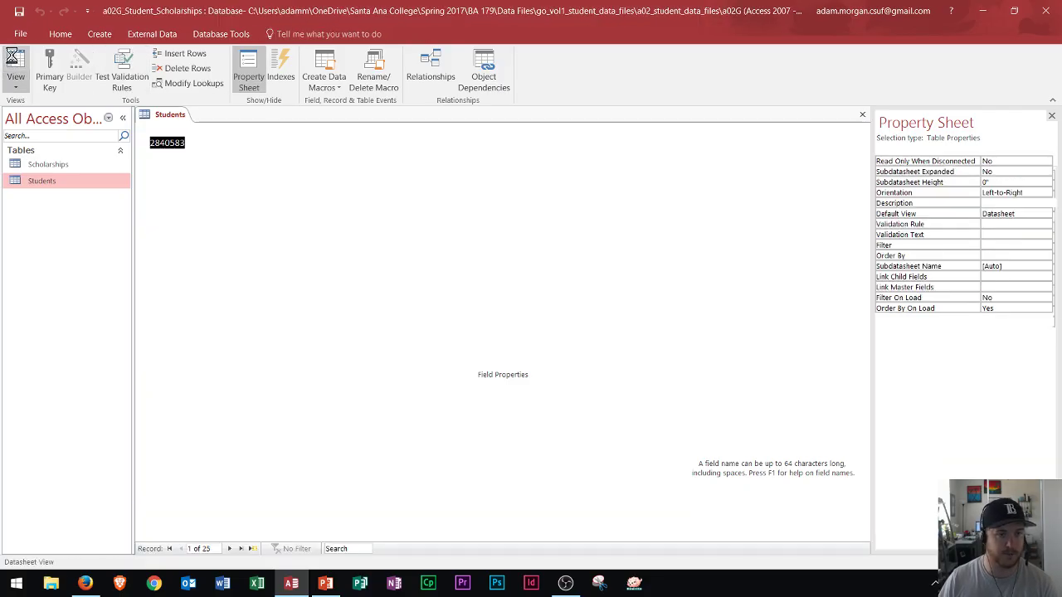
click(1054, 114)
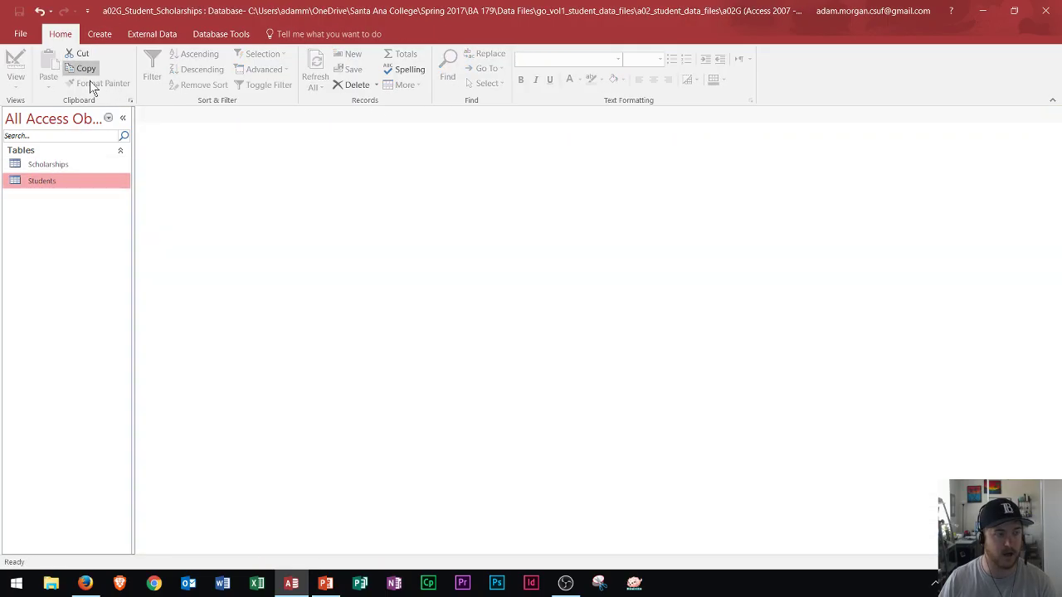
Reopen the Students table and copy its entire fifth record
double_click(51, 188)
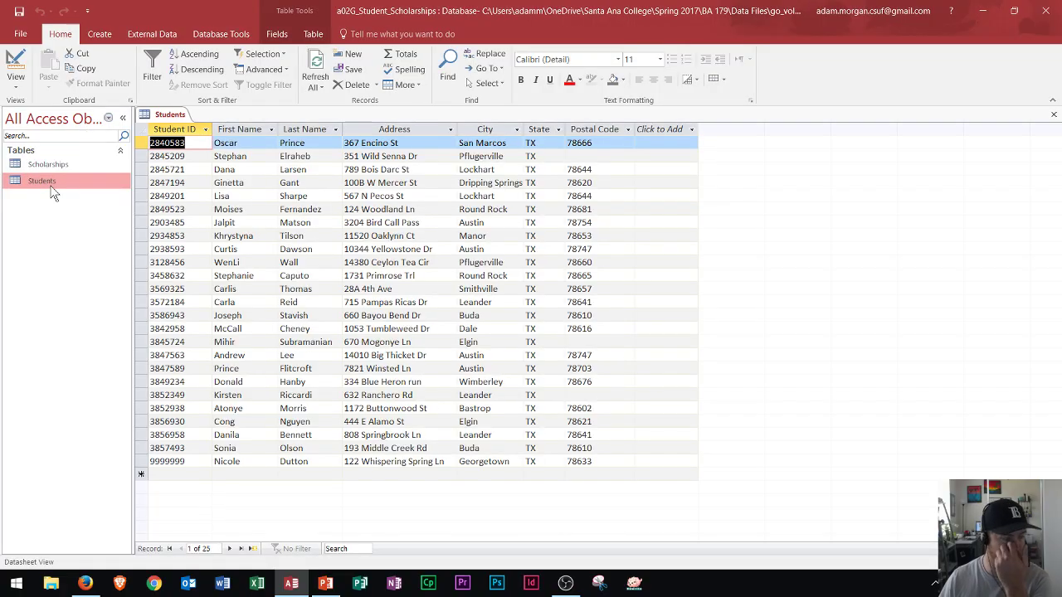
click(139, 196)
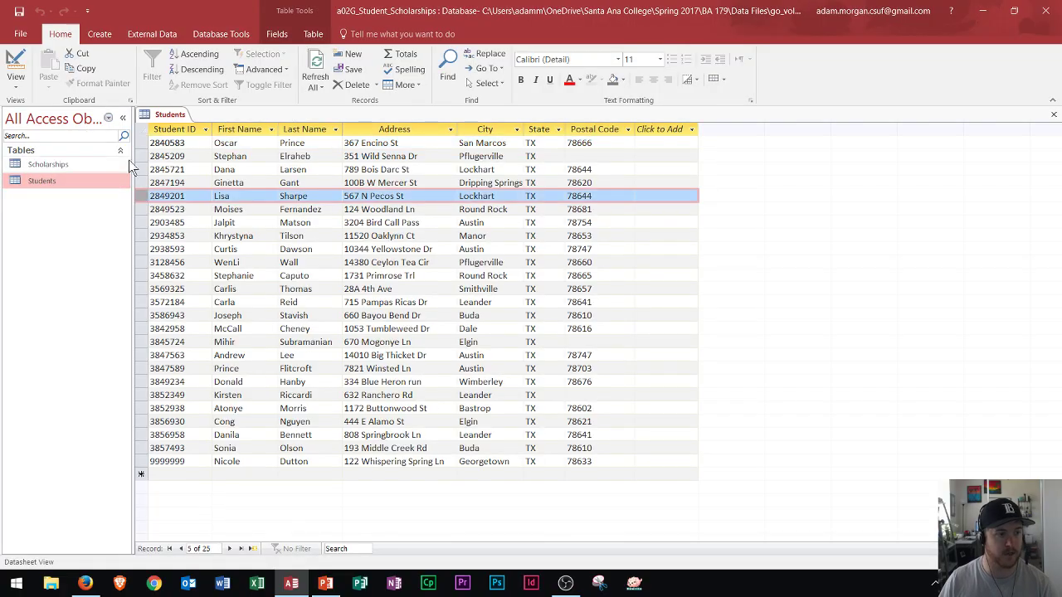
click(83, 69)
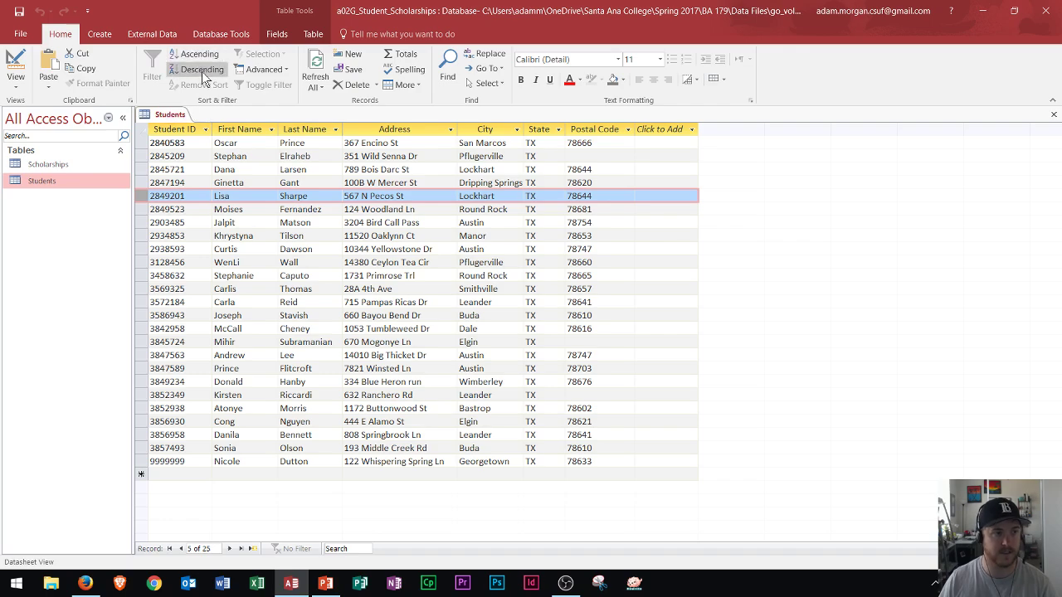
View the blank Filter By Form grid for the Students table, return to its datasheet and review the record and column deletion choices
click(288, 72)
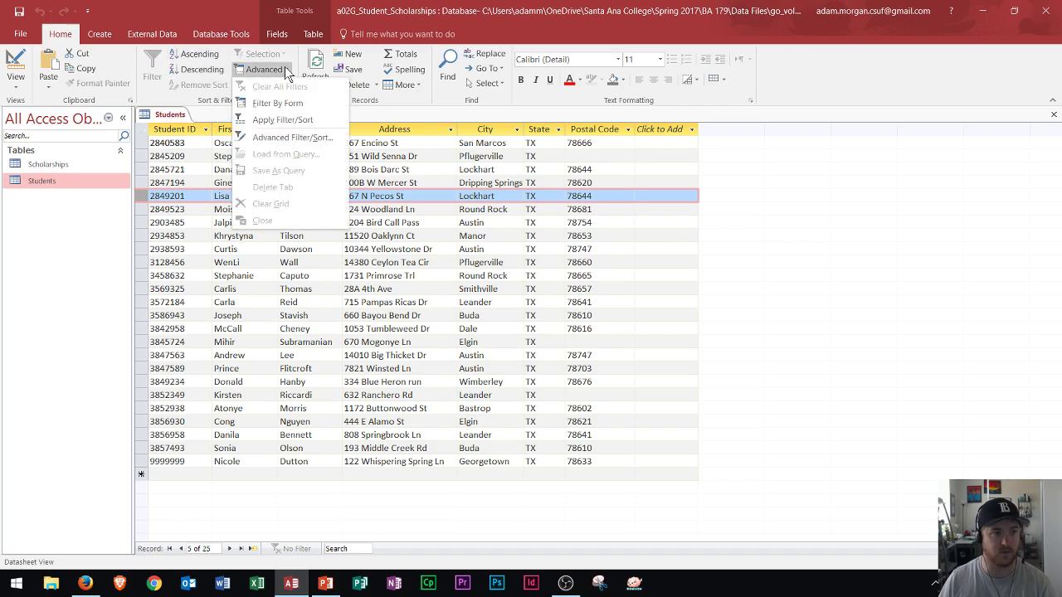
click(284, 110)
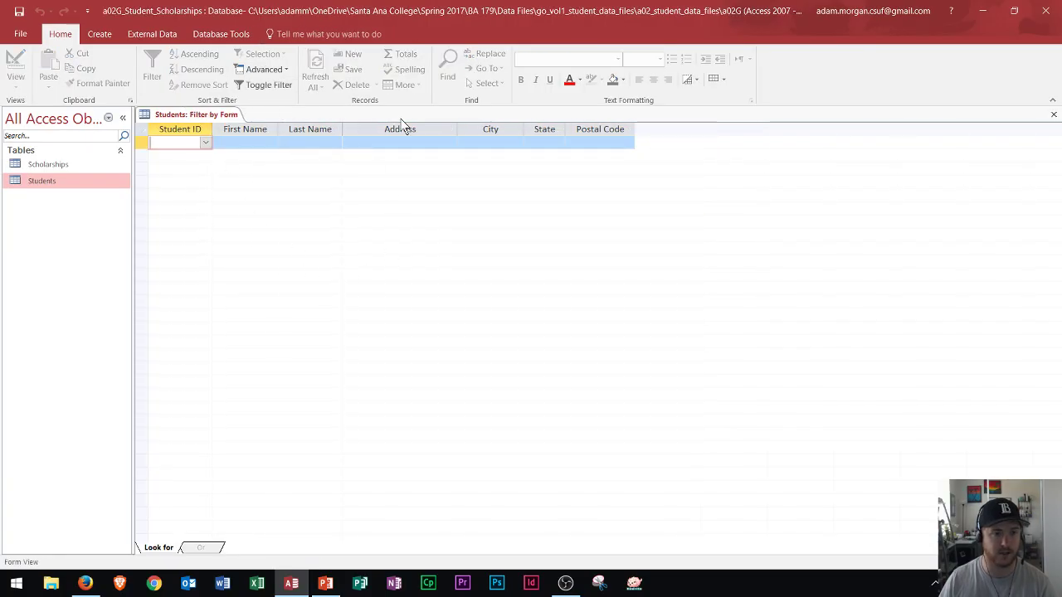
click(262, 86)
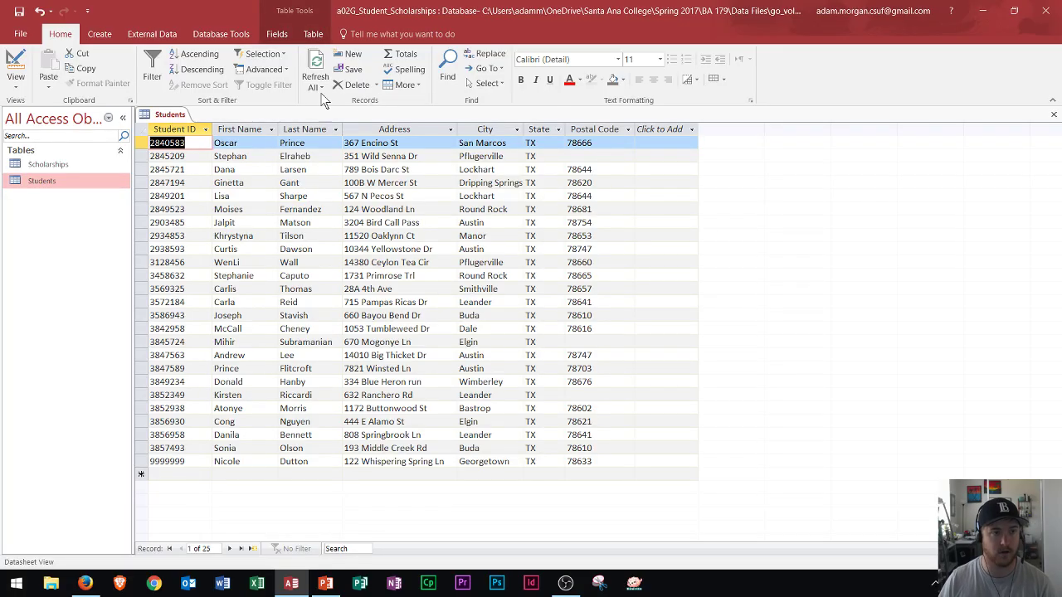
click(376, 87)
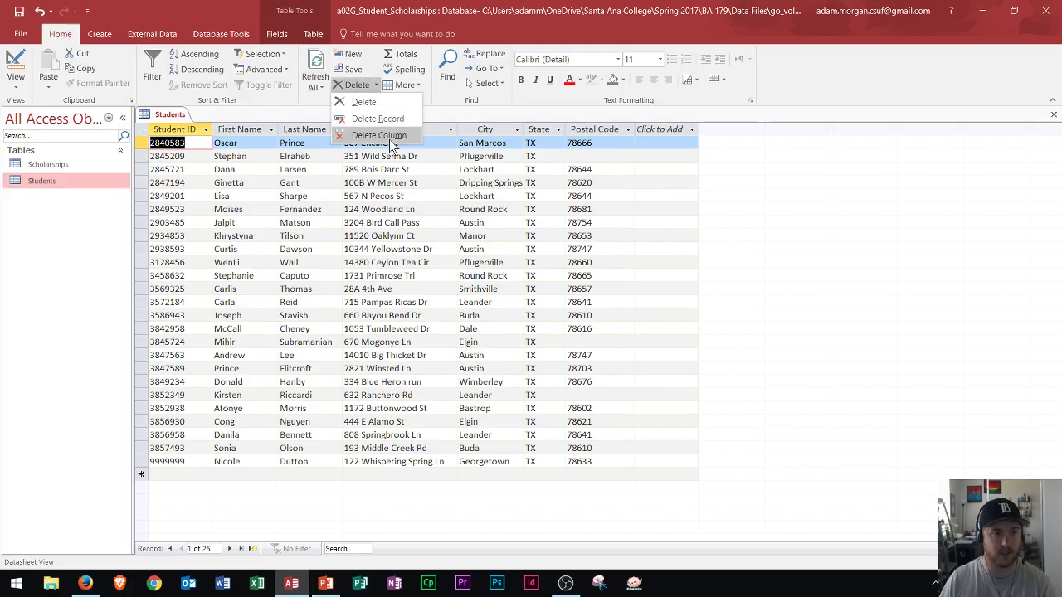
click(378, 87)
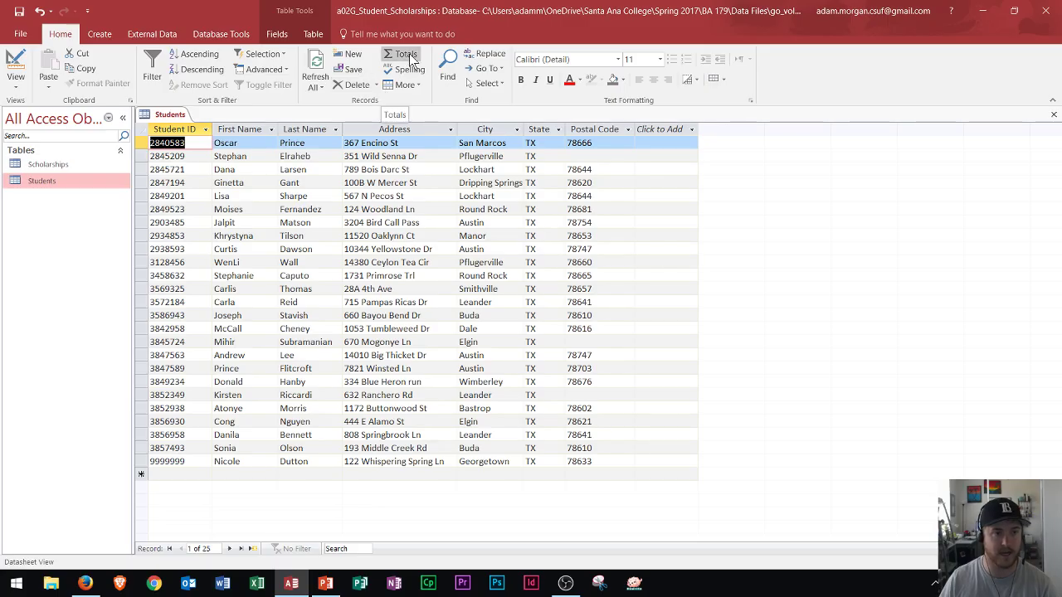
Add a Totals row to the Students datasheet, inspect its Student ID, First Name and Address cells, and remove the row again
click(406, 55)
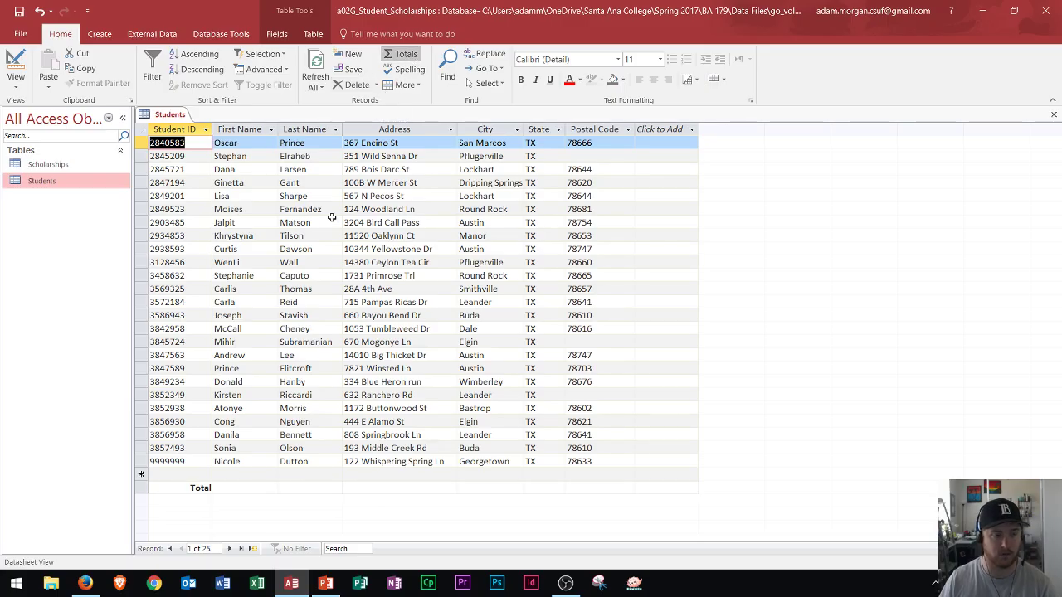
click(161, 487)
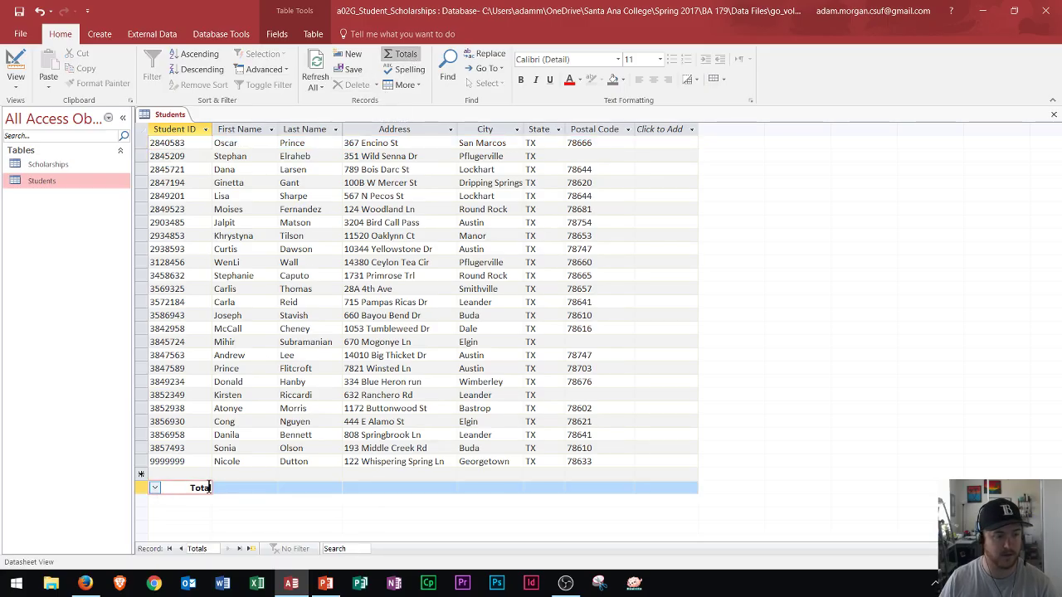
click(249, 487)
click(387, 488)
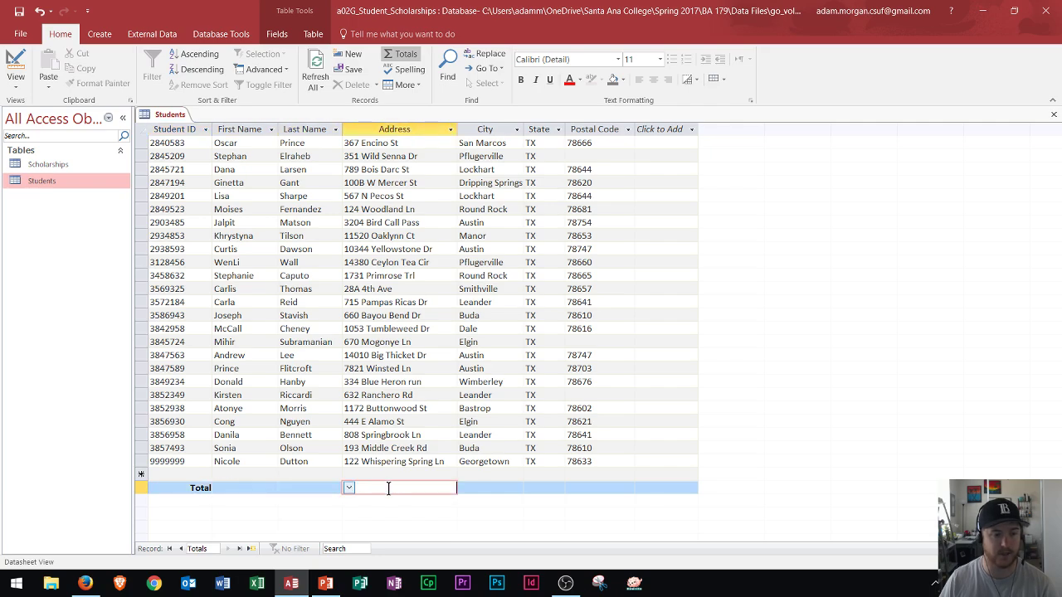
click(405, 56)
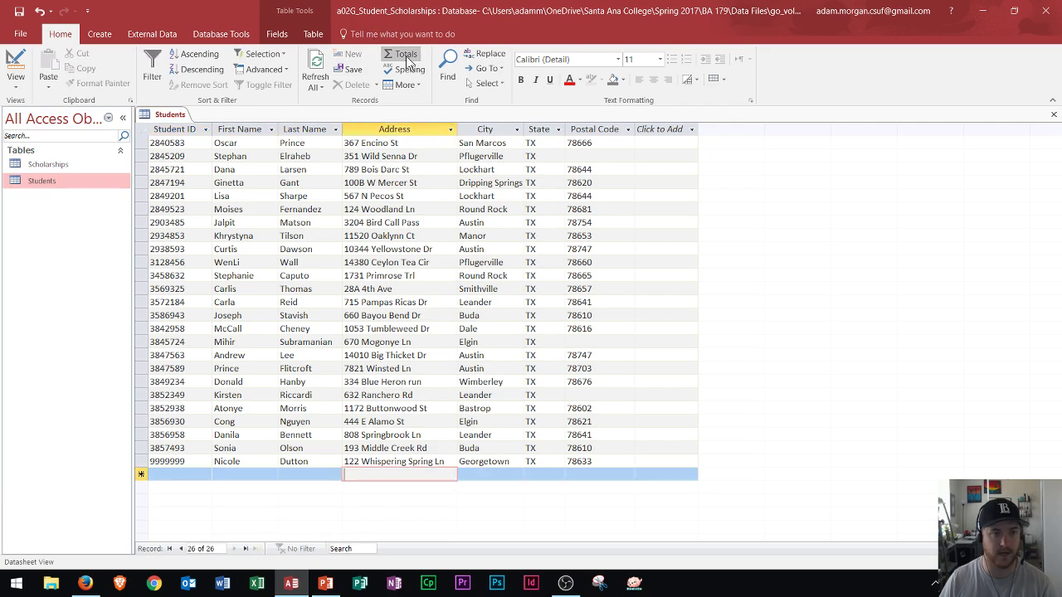
Open Find and Replace for the Students datasheet, review its Look In and Match choices without changing them, and cancel
click(448, 73)
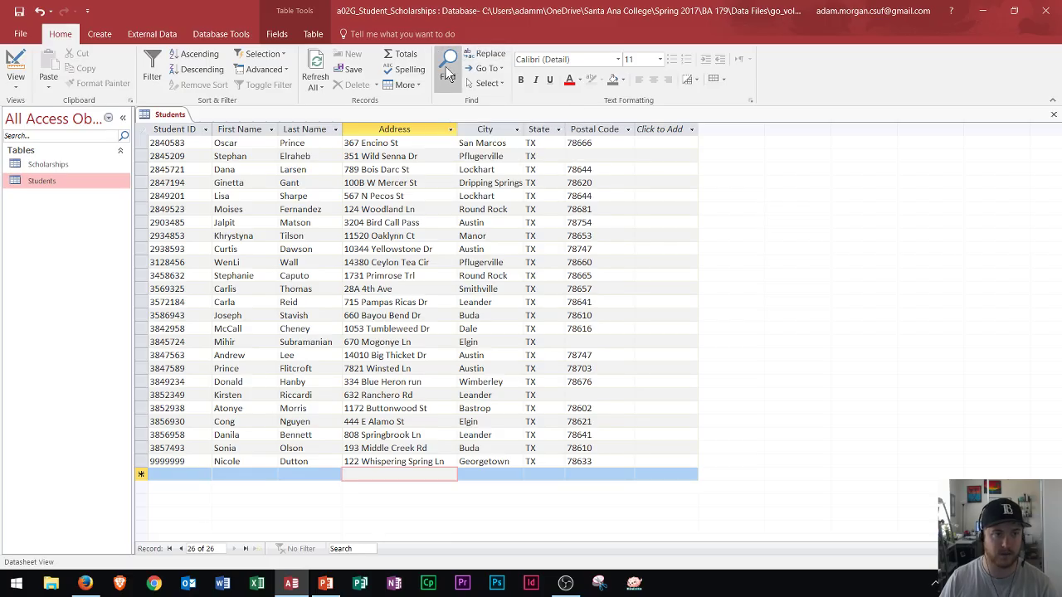
click(408, 314)
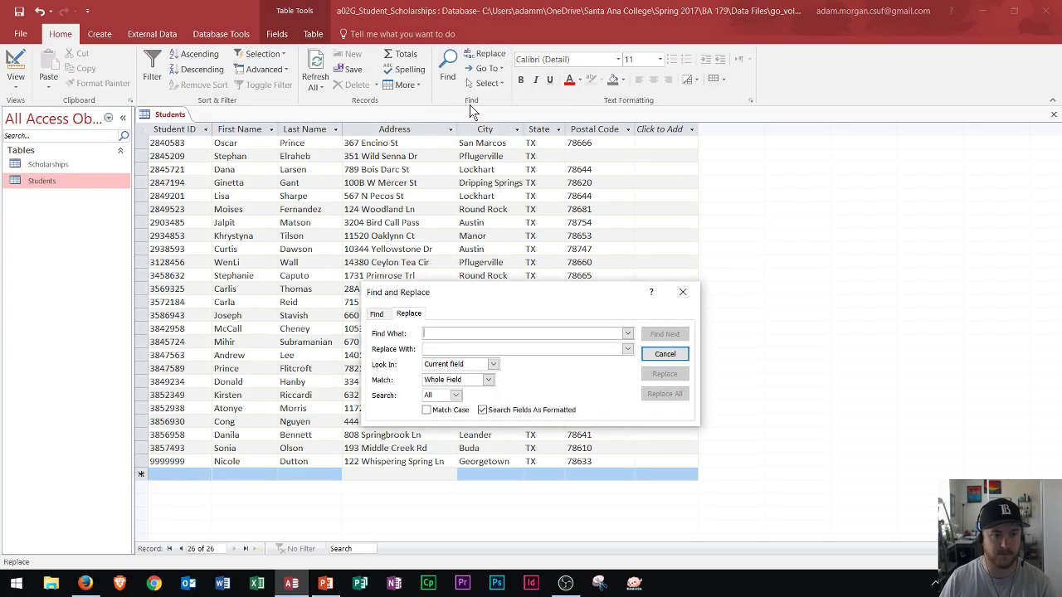
click(492, 365)
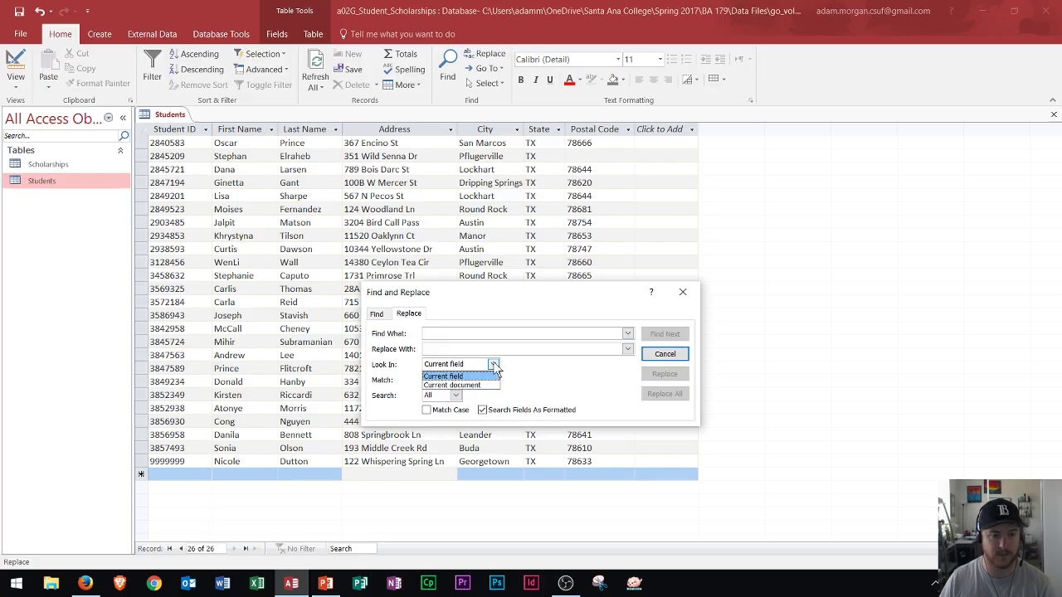
click(492, 374)
click(489, 379)
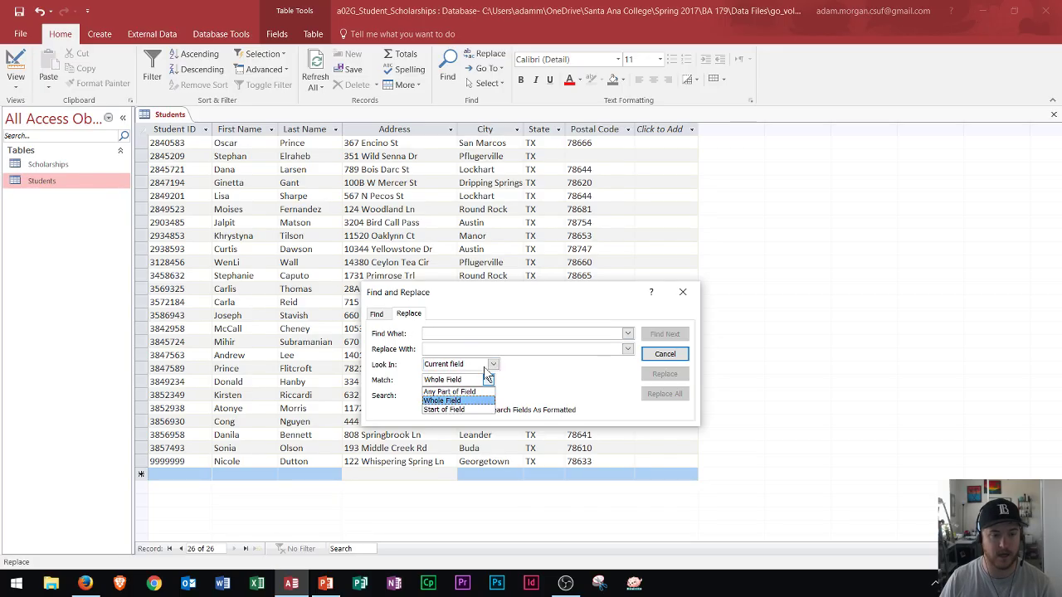
click(489, 378)
click(488, 369)
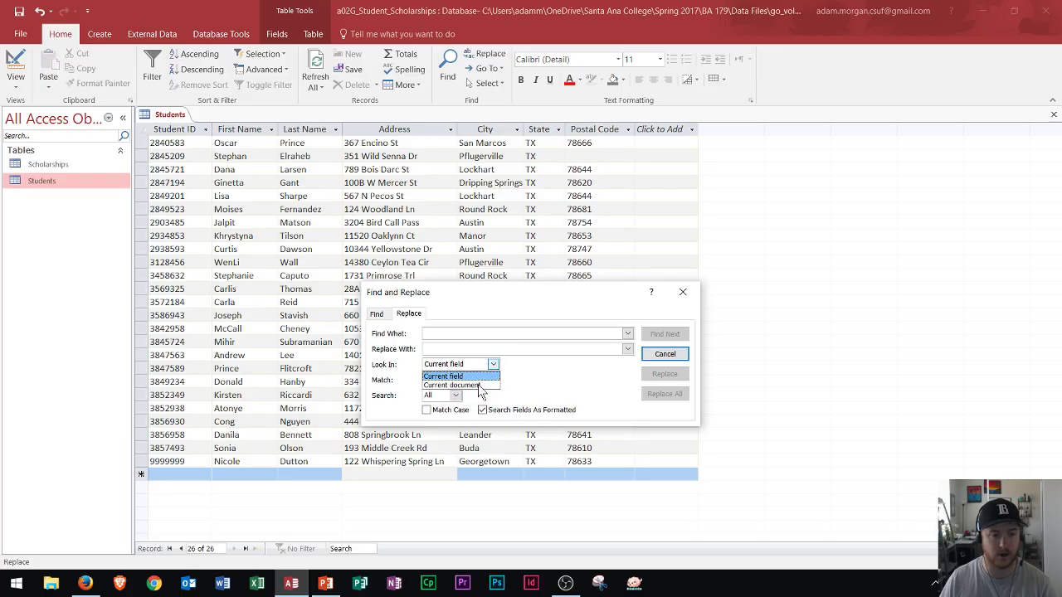
click(489, 375)
click(488, 380)
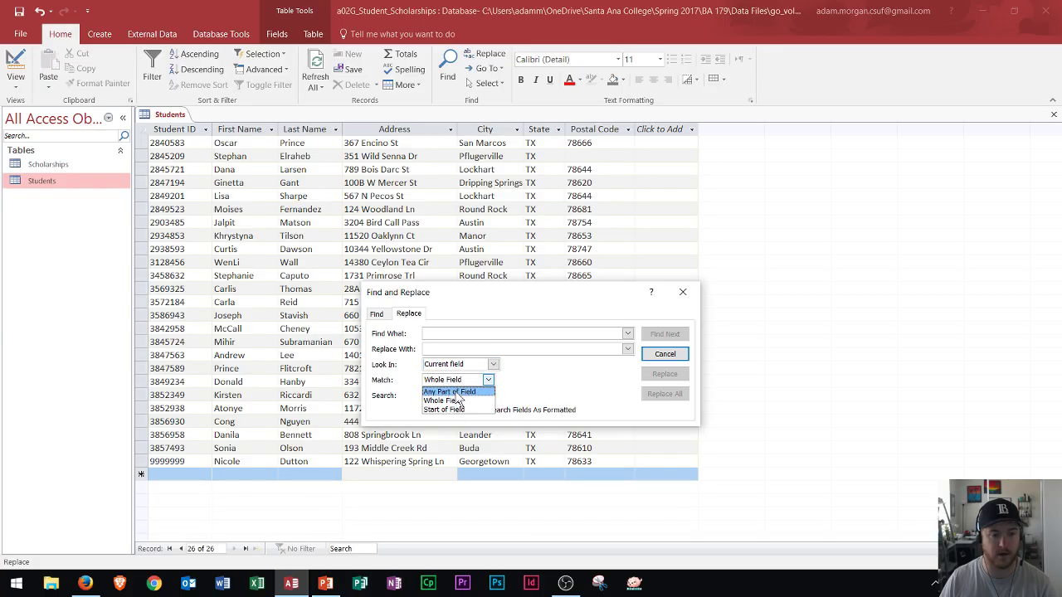
click(545, 382)
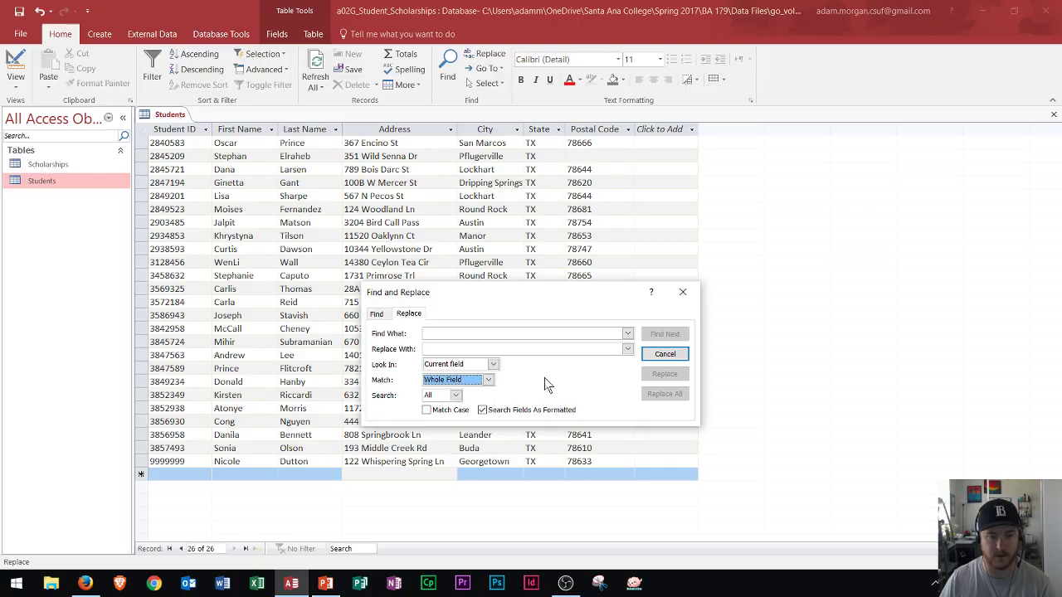
click(666, 354)
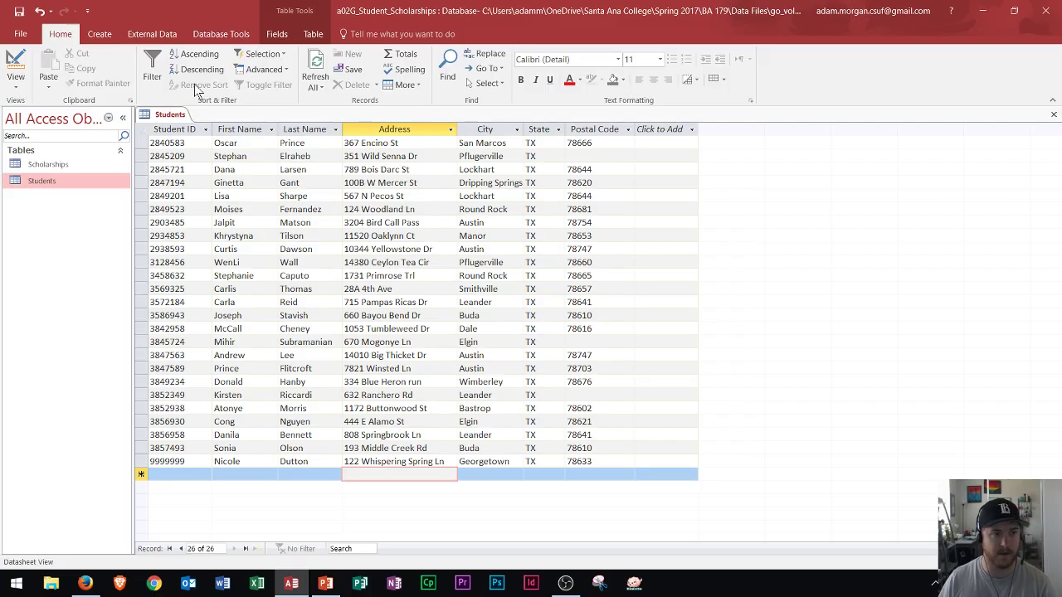
Close the Students table and review the Application Parts gallery of blank forms and Quick Start templates
click(1054, 114)
click(515, 336)
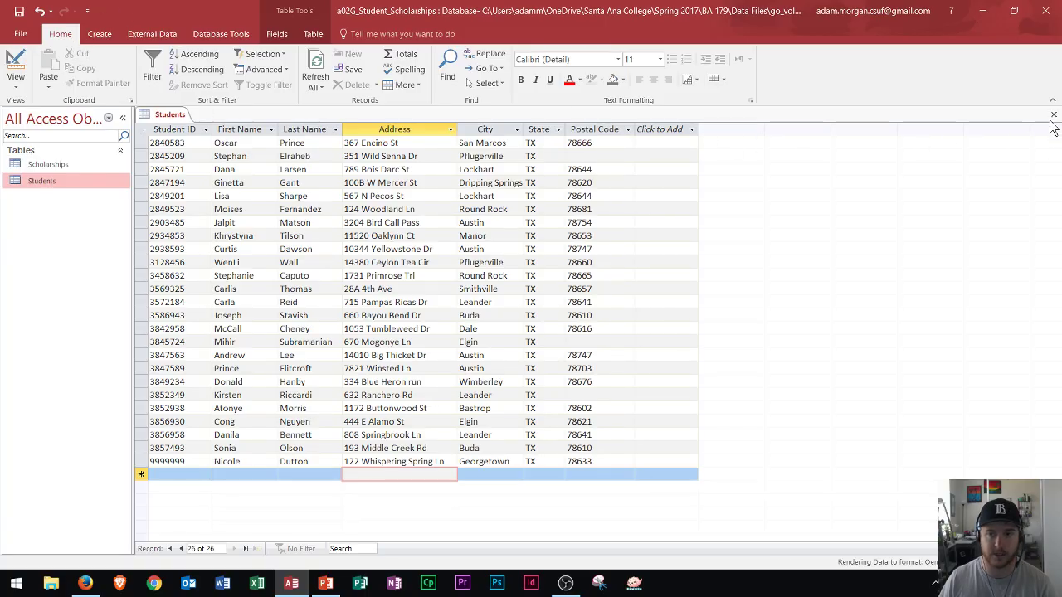
click(100, 33)
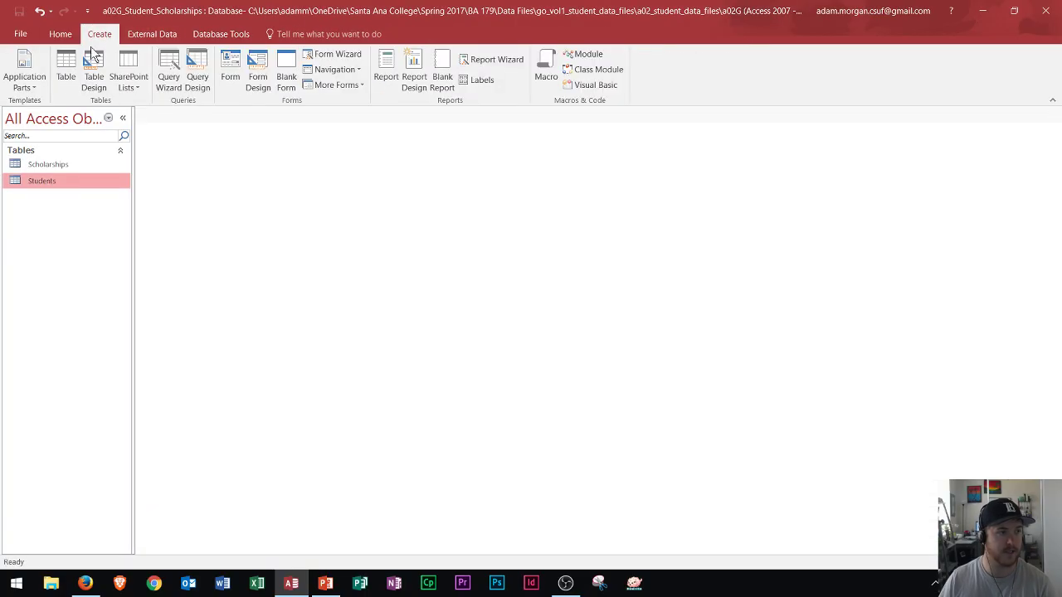
click(24, 76)
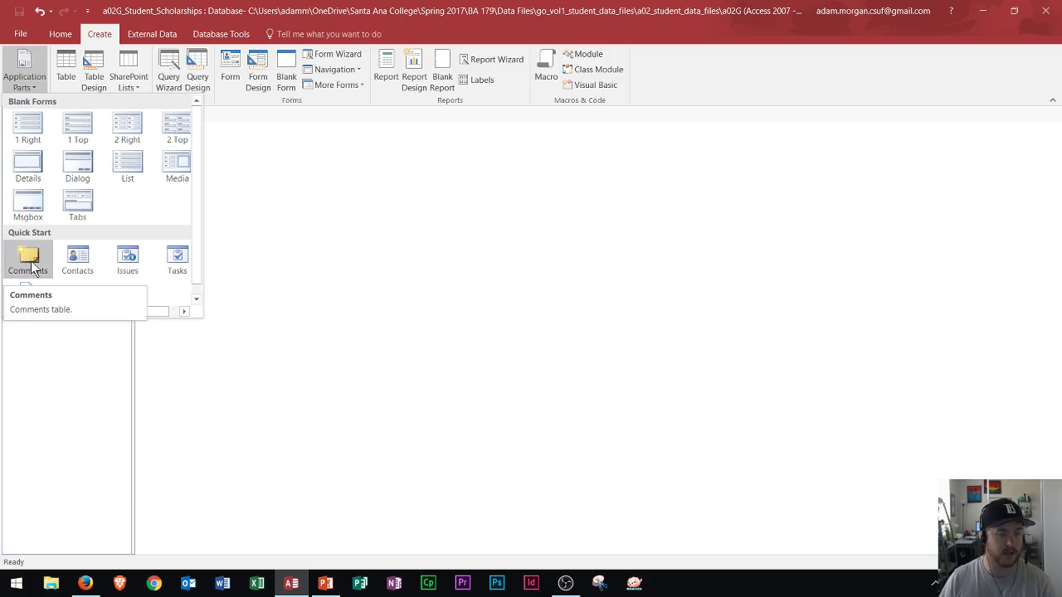
click(343, 171)
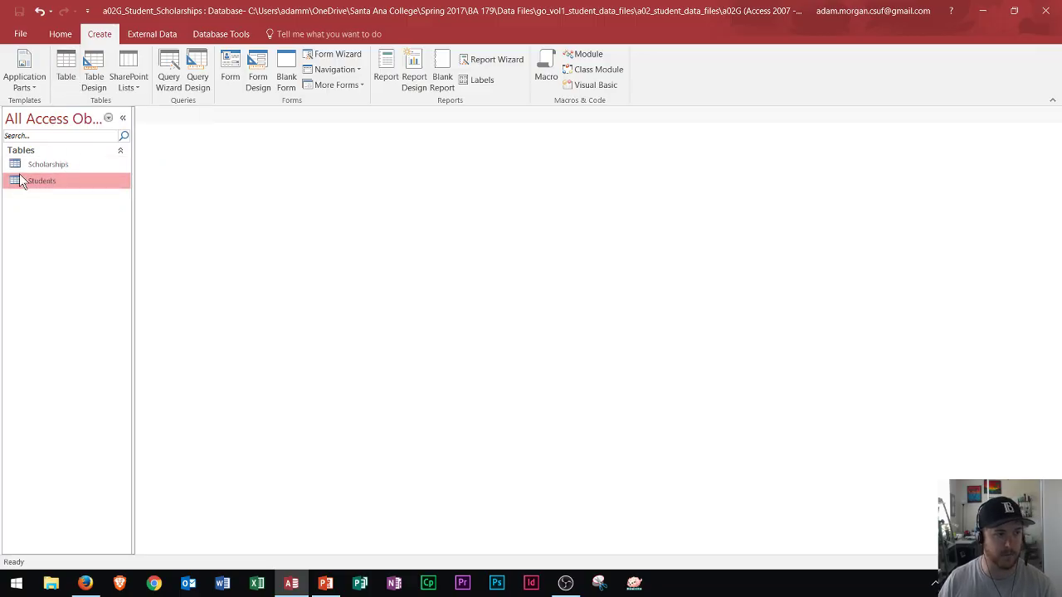
Start a new query in Design View and add the Scholarships and Students tables to it
click(198, 77)
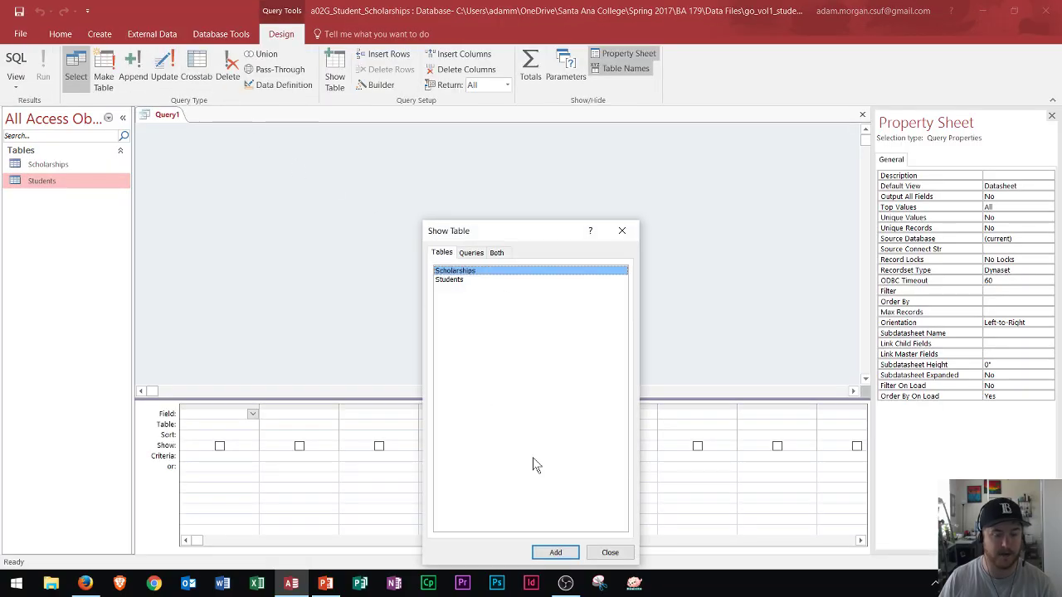
drag(552, 230, 564, 199)
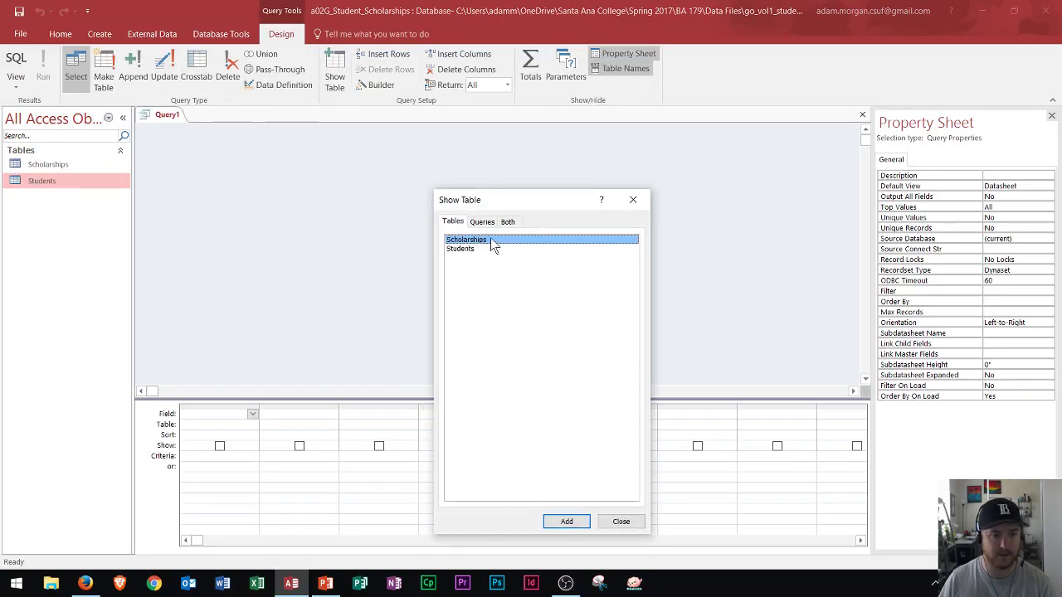
double_click(488, 241)
double_click(461, 249)
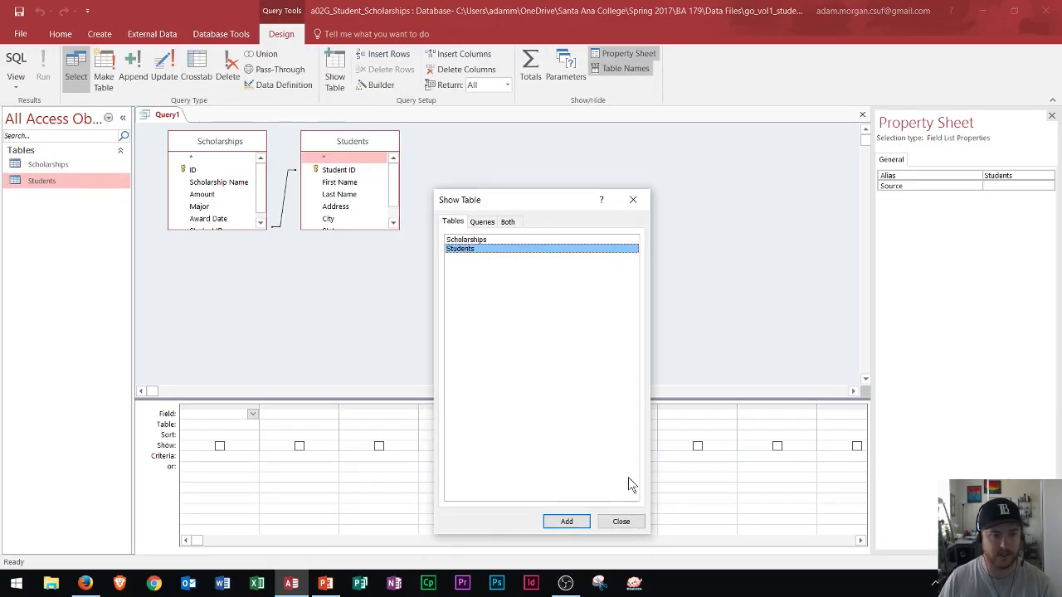
click(621, 523)
Move the Students field list farther from Scholarships and enlarge both lists so all their fields fit
click(371, 138)
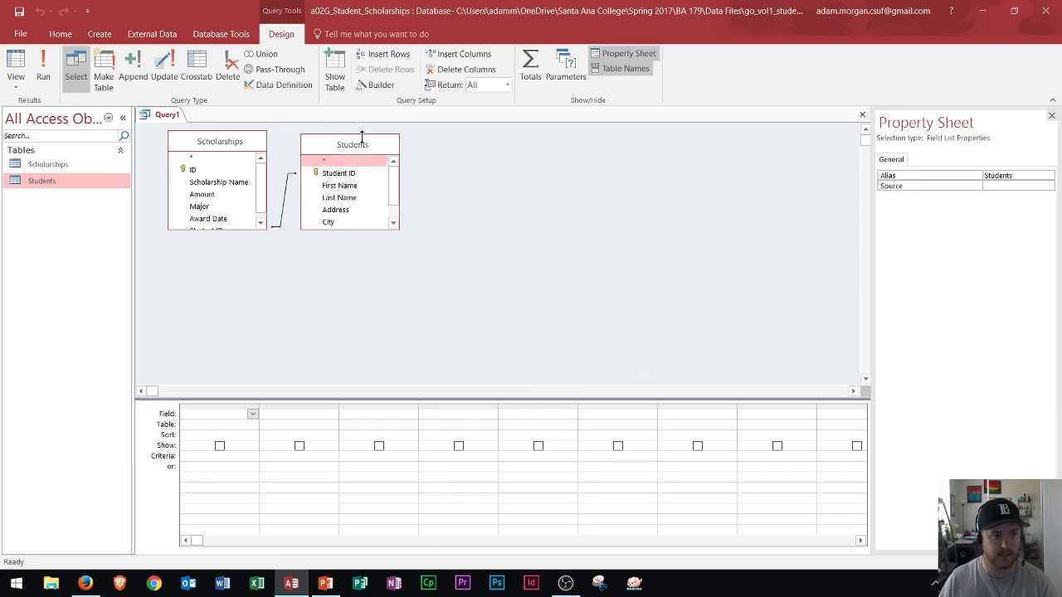
drag(375, 139, 461, 137)
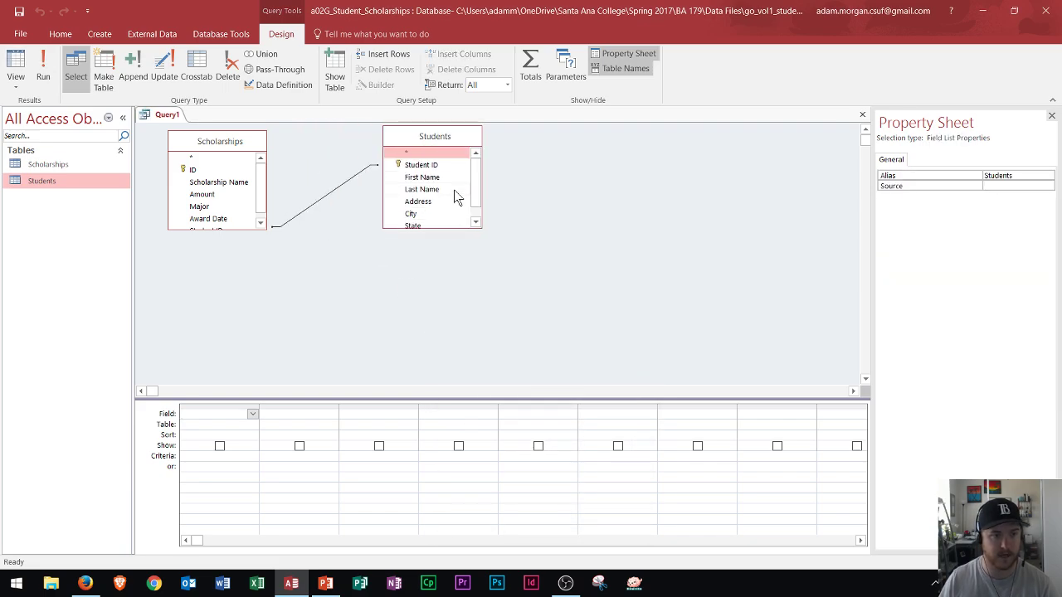
drag(483, 228, 535, 280)
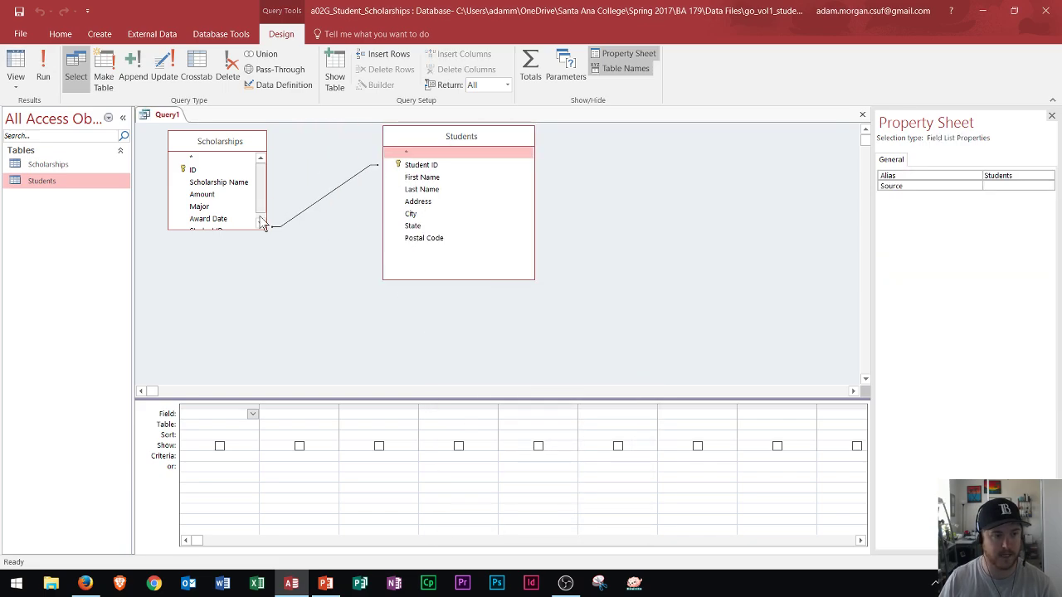
drag(265, 228, 310, 286)
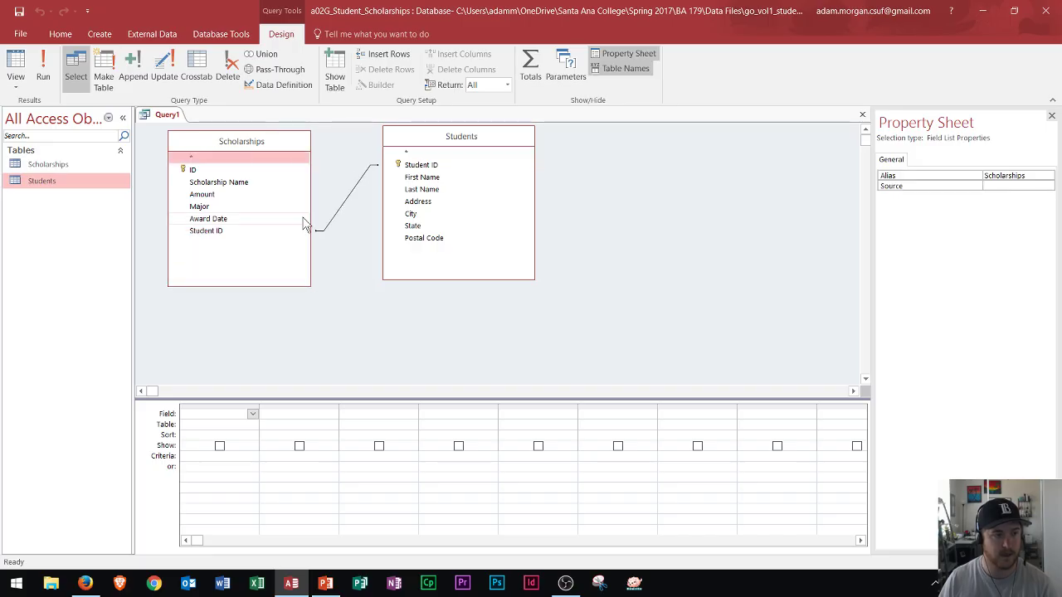
Add Amount and Major from Scholarships and First Name from Students to the query grid
double_click(208, 196)
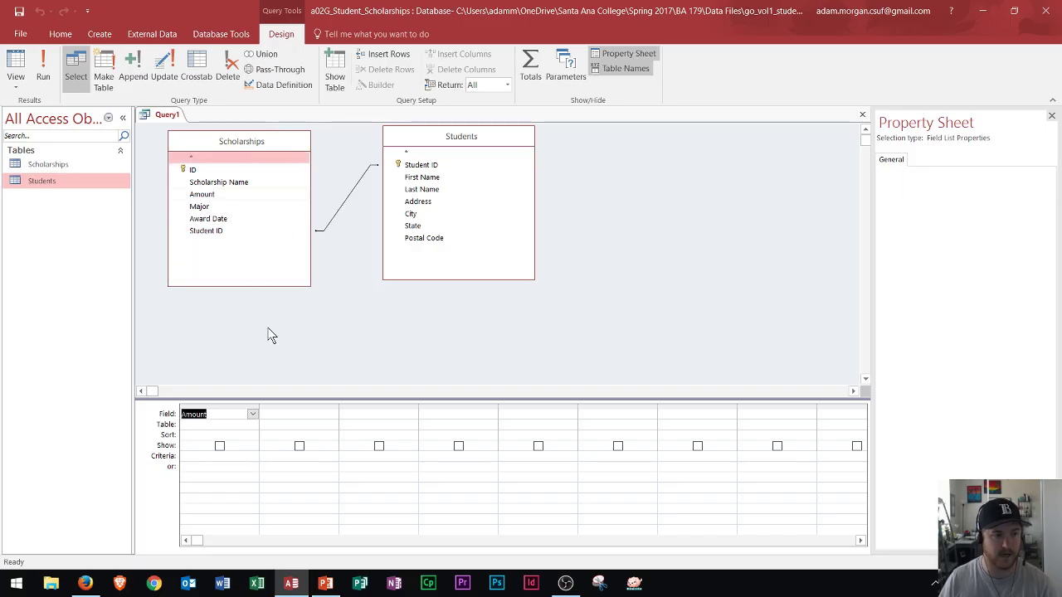
click(209, 217)
double_click(208, 209)
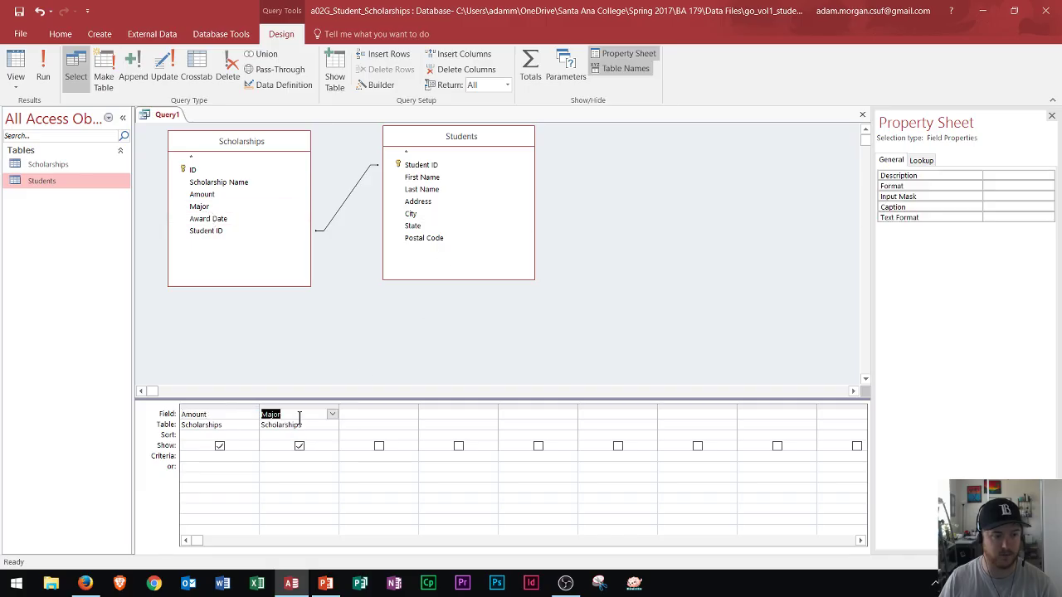
drag(423, 177, 373, 415)
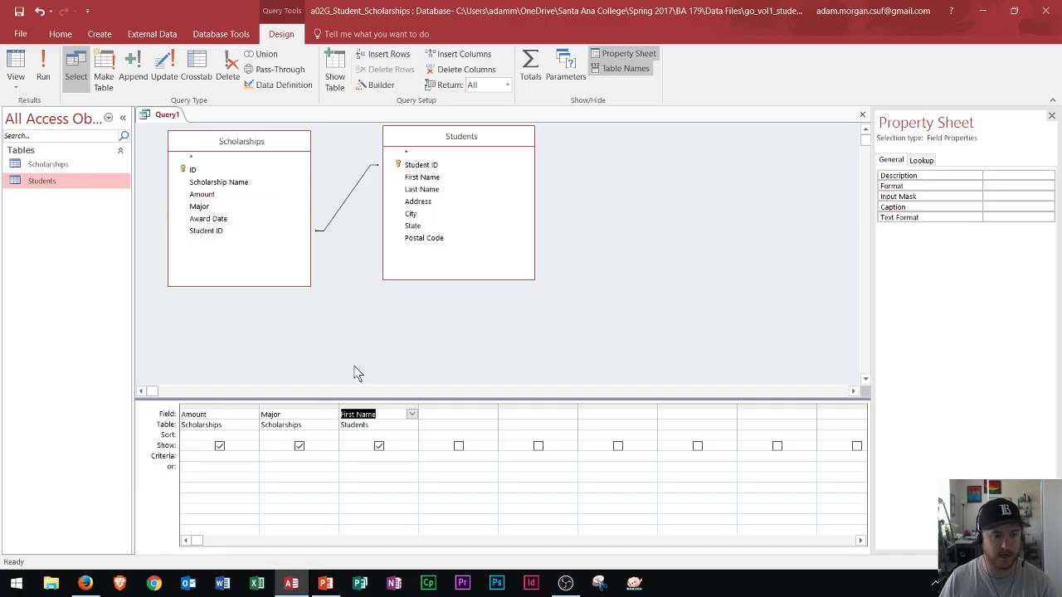
Sort the query by First Name in descending order and run it without any criteria
click(362, 435)
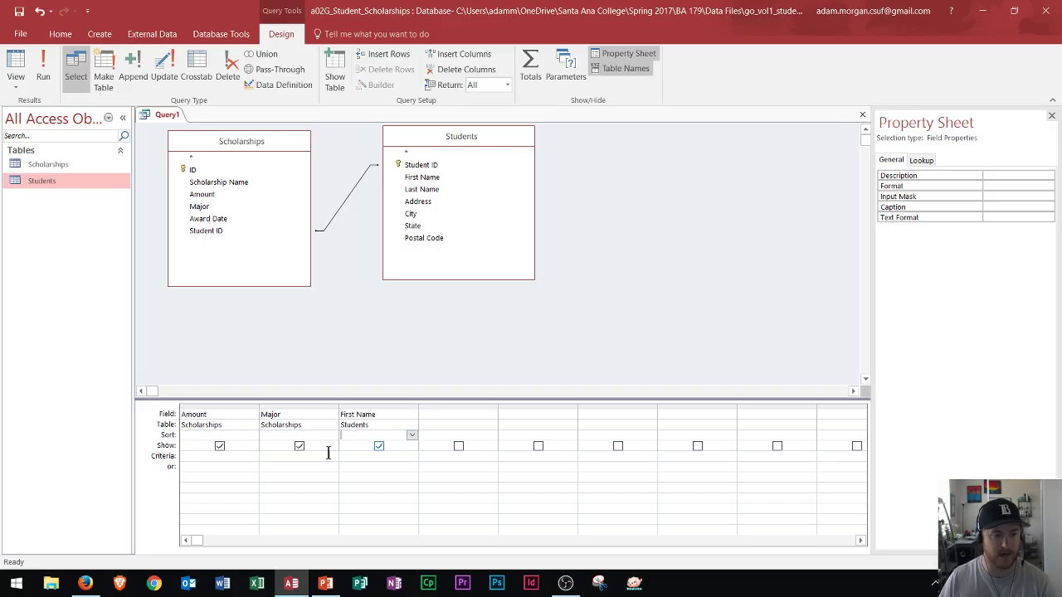
click(412, 435)
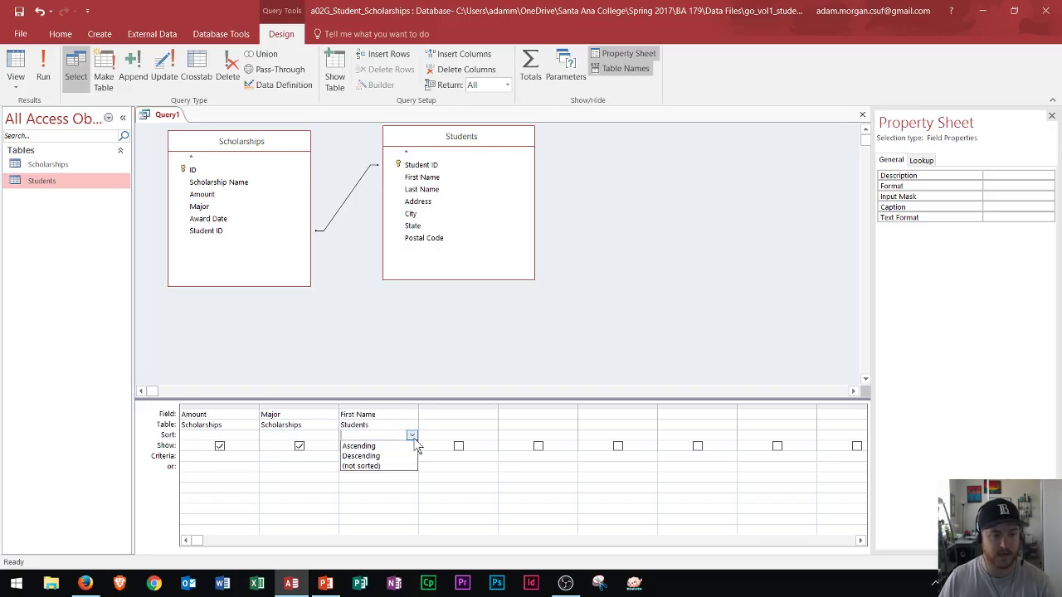
click(365, 456)
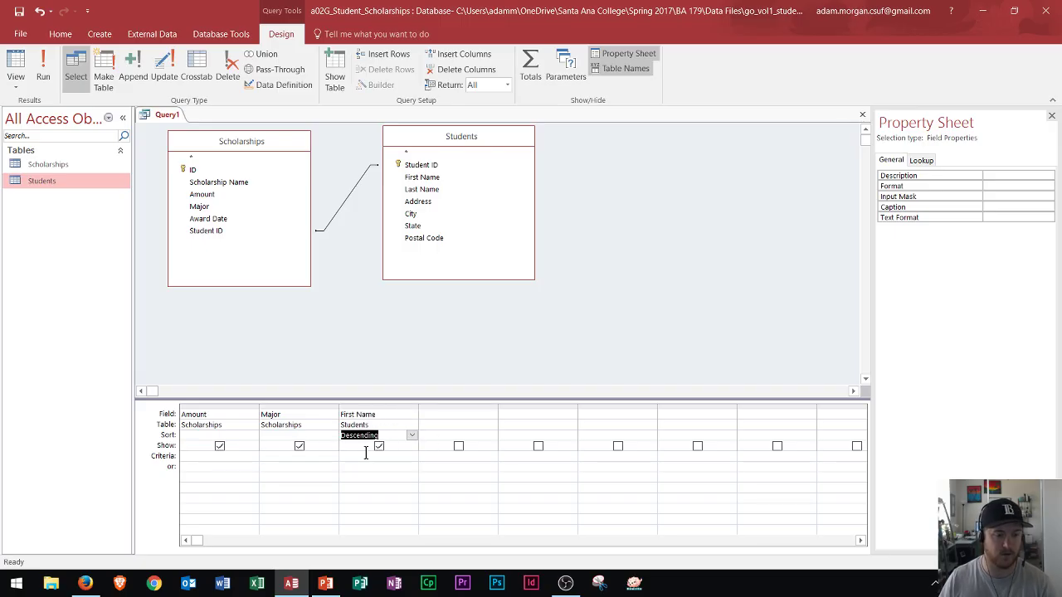
click(285, 456)
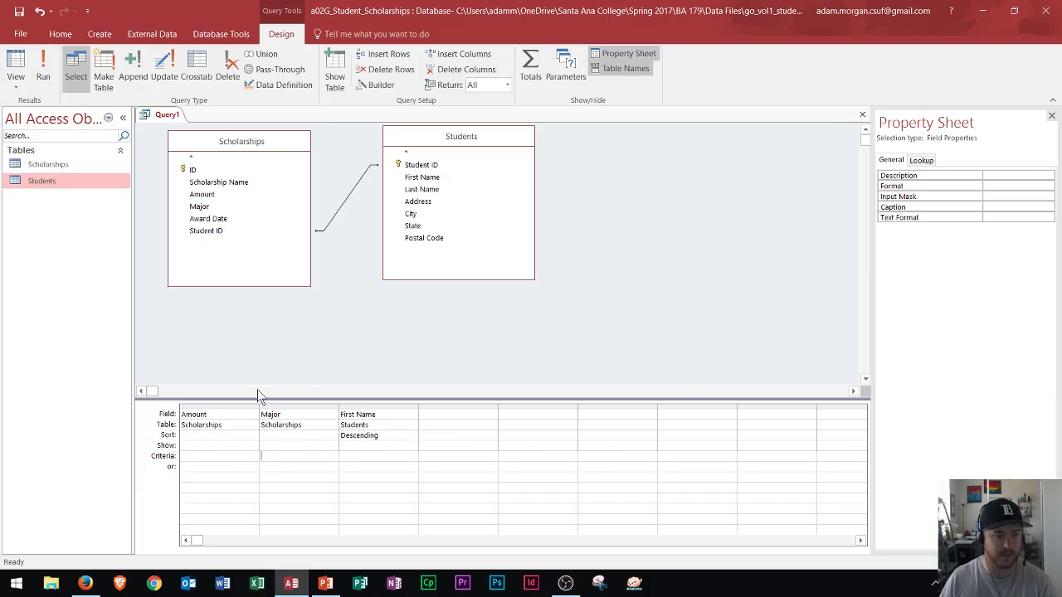
click(48, 79)
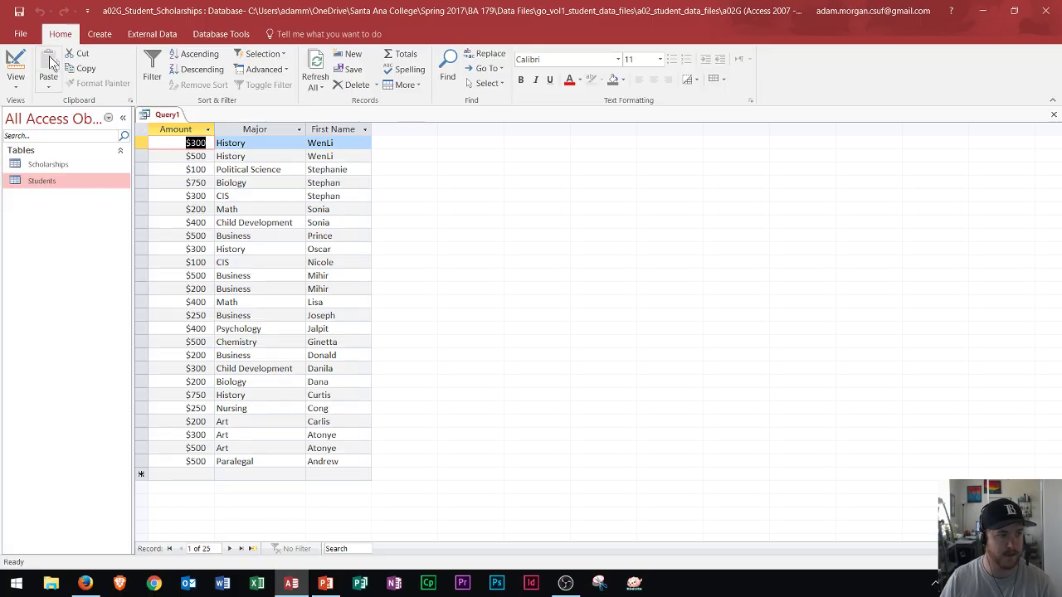
Set the Major field's criteria to History, run the query again and return to Design View
click(14, 66)
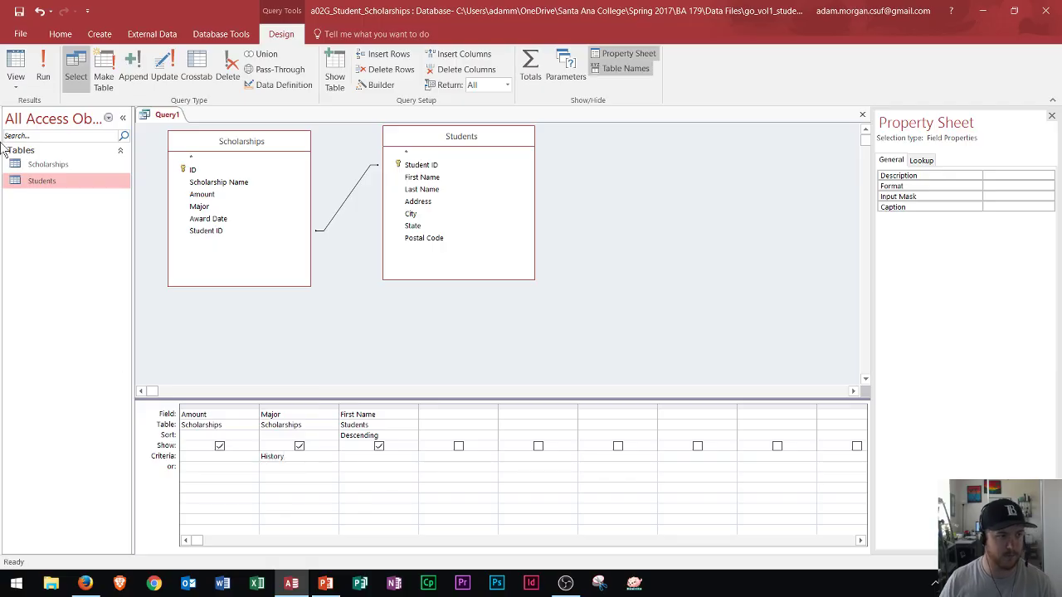
click(42, 75)
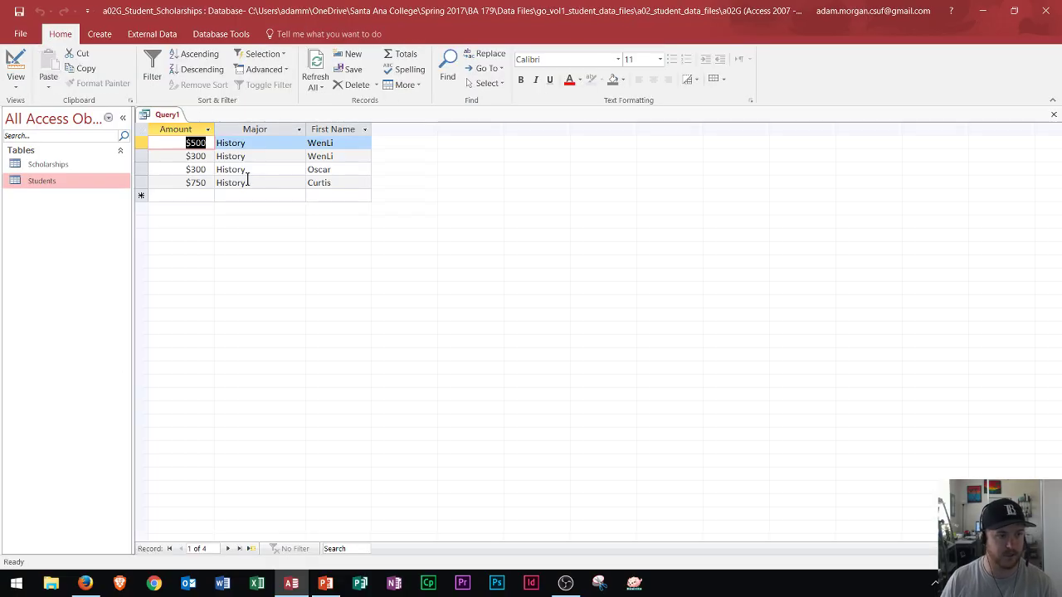
click(14, 64)
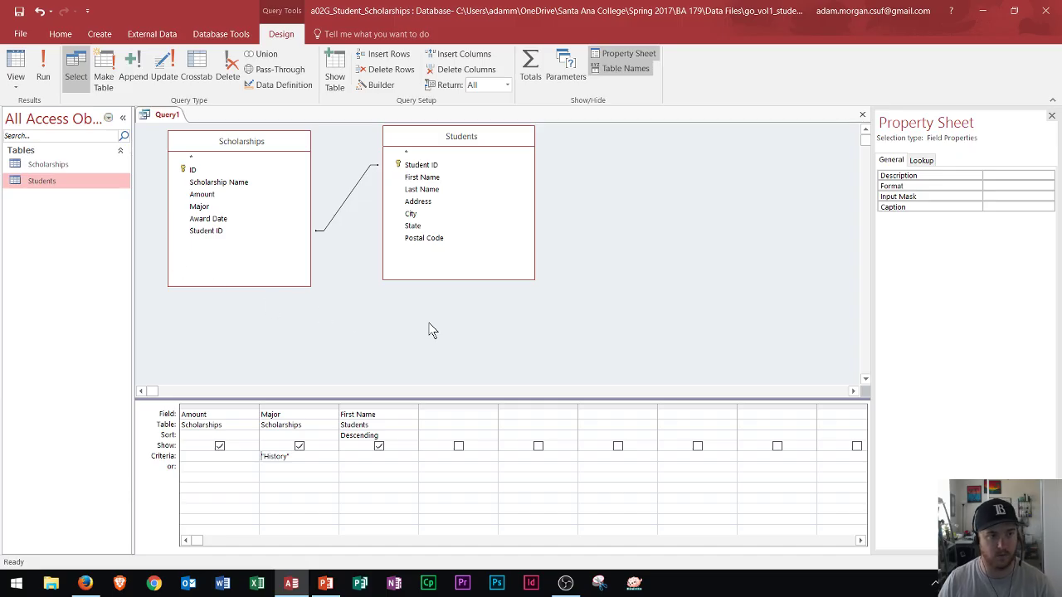
Close the Property Sheet and the query, discarding the query's design changes
click(1052, 116)
click(1053, 115)
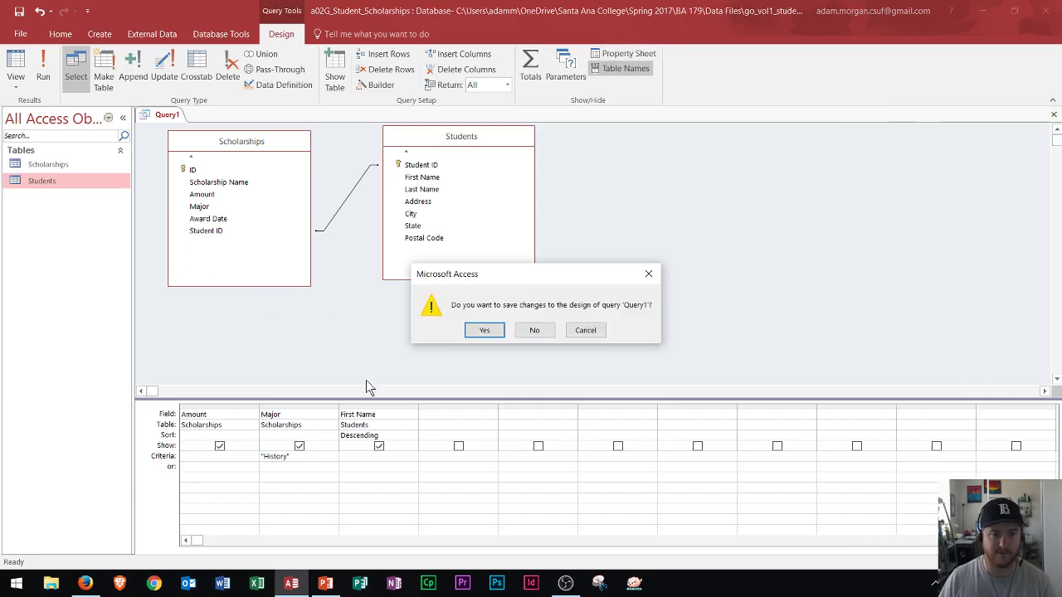
click(524, 333)
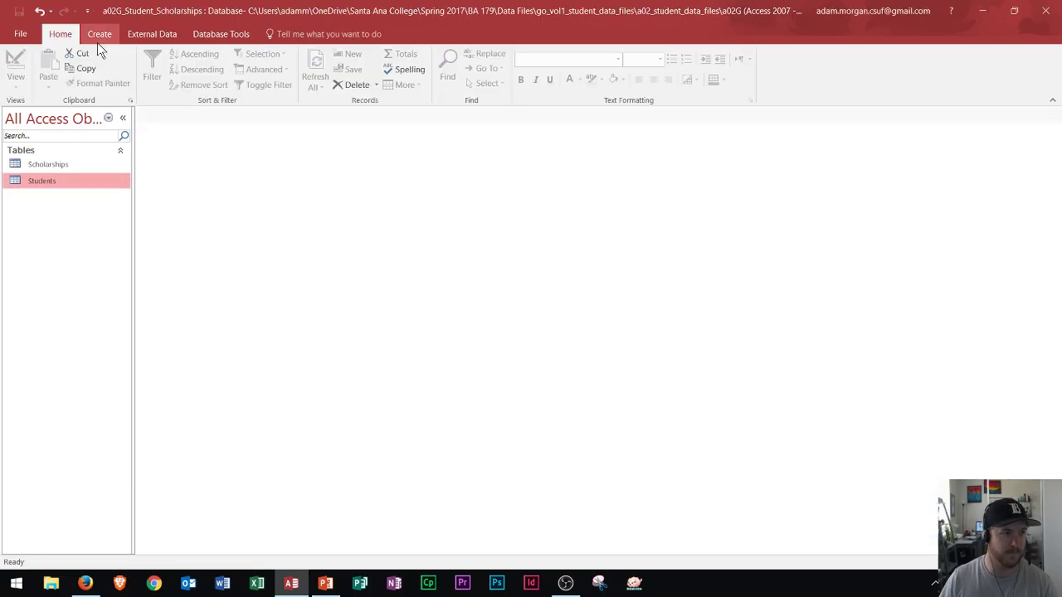
Look through the Crosstab, Find Duplicates and Find Unmatched query wizard descriptions and start the Simple Query Wizard
click(98, 40)
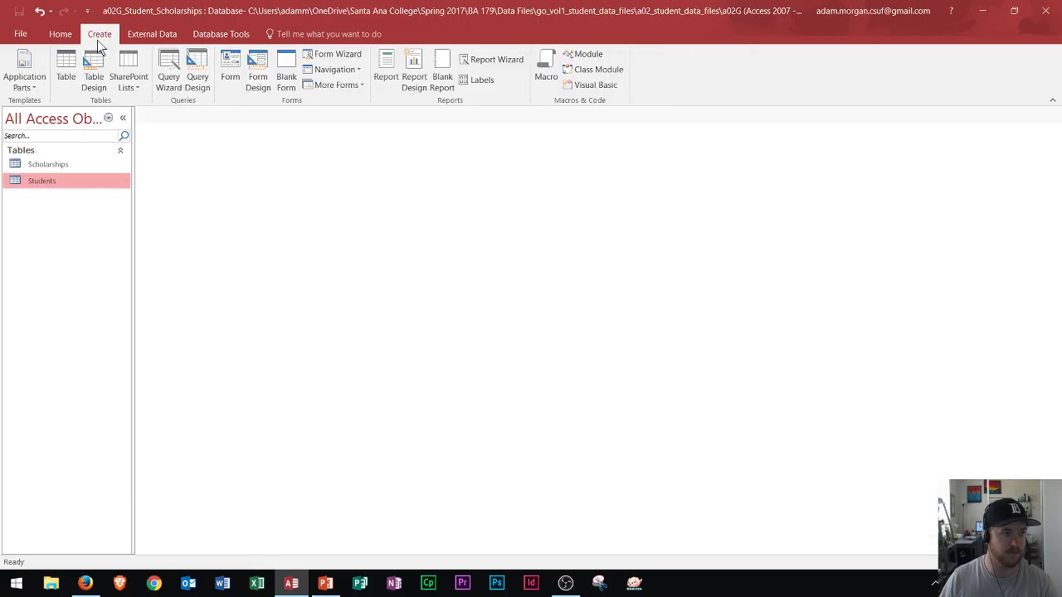
click(170, 83)
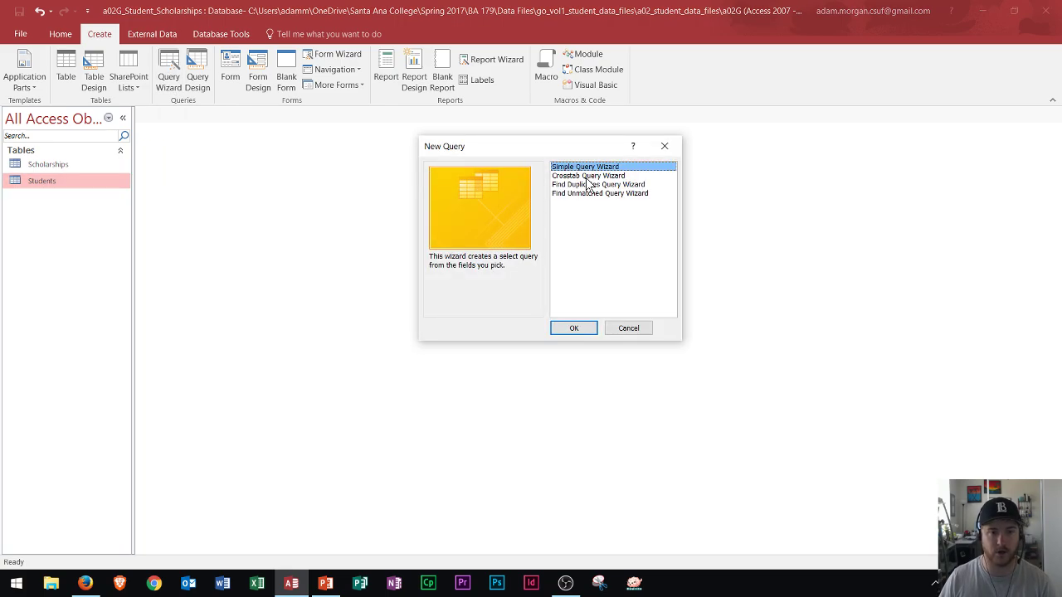
click(586, 175)
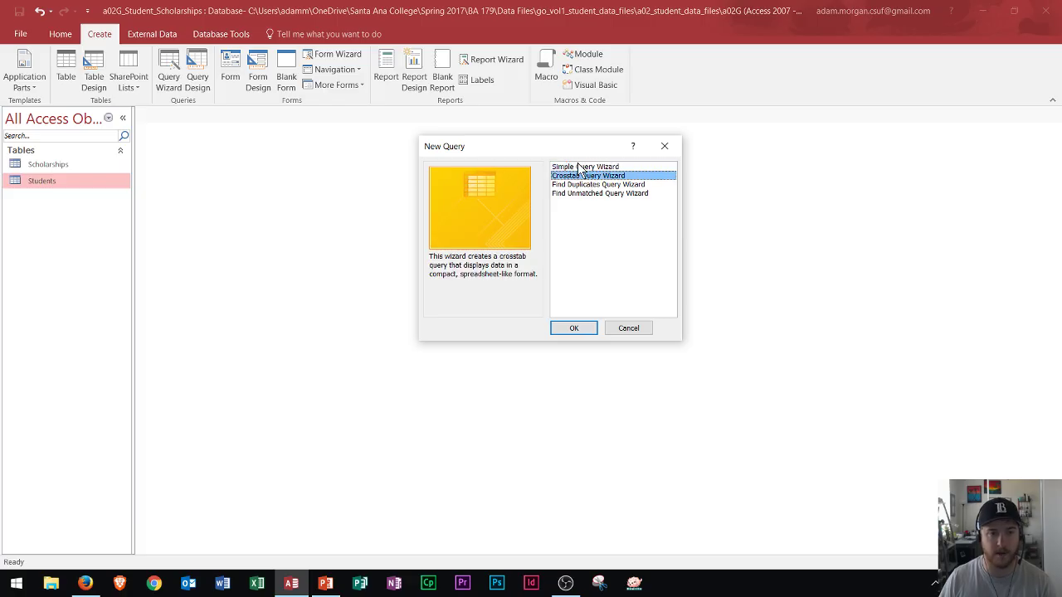
click(583, 184)
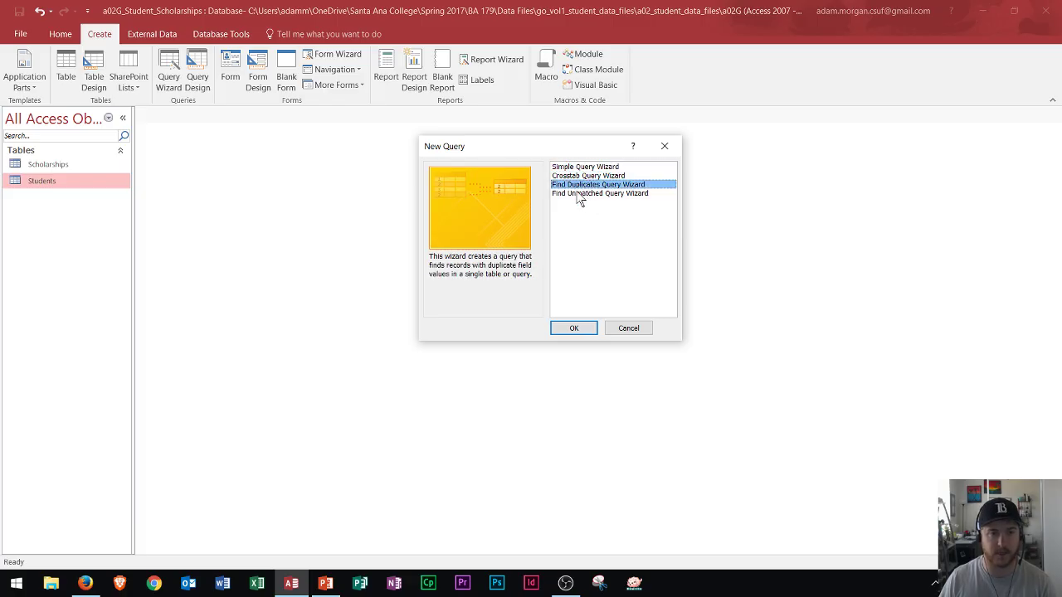
click(579, 193)
click(581, 166)
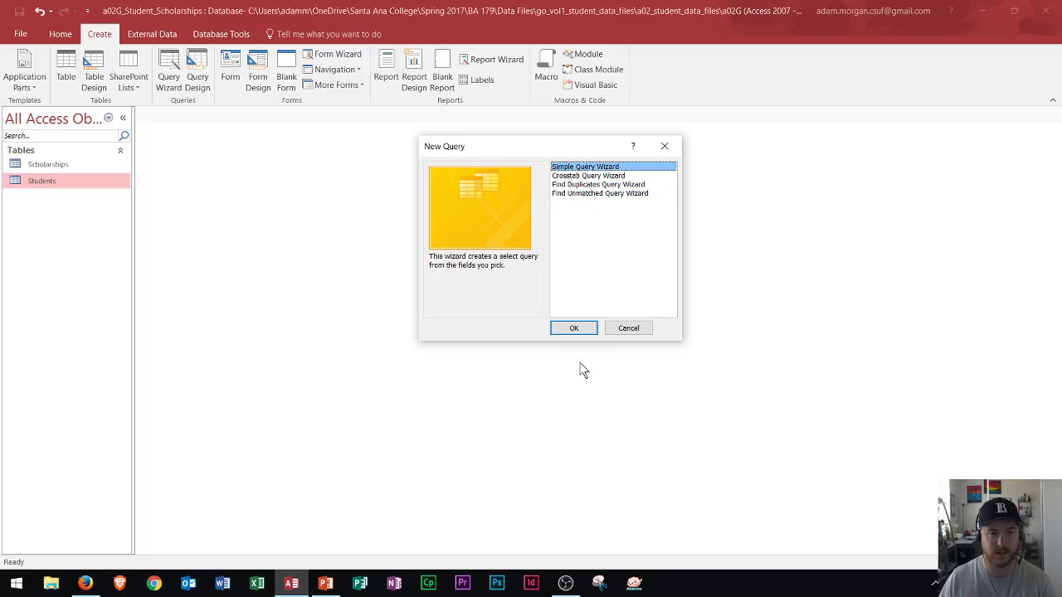
click(573, 328)
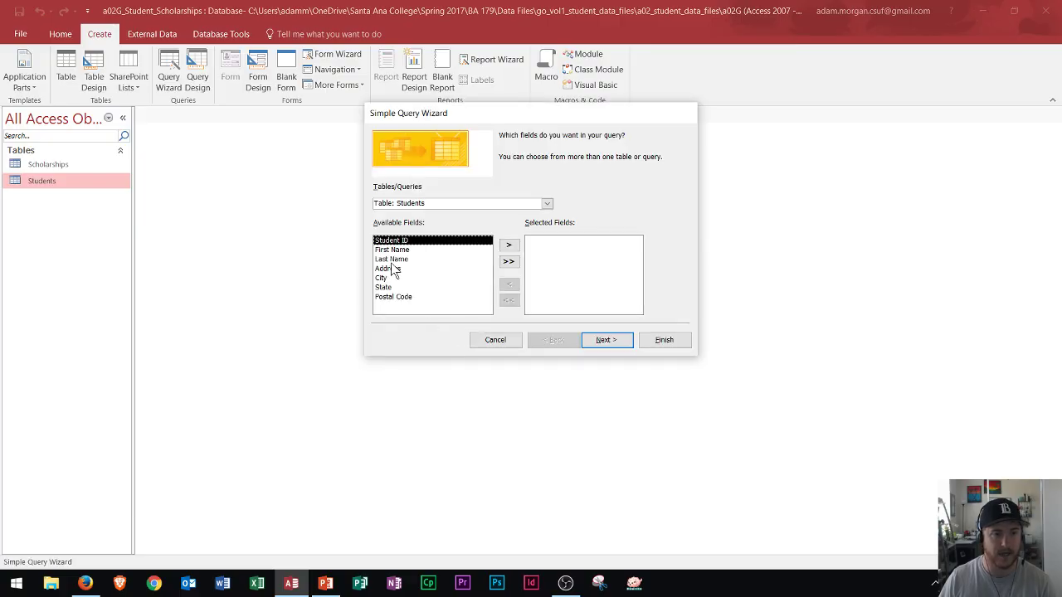
Add Student ID, Address and Postal Code from the Students table and finish the query as Students Query, opened to view information
double_click(397, 241)
double_click(398, 259)
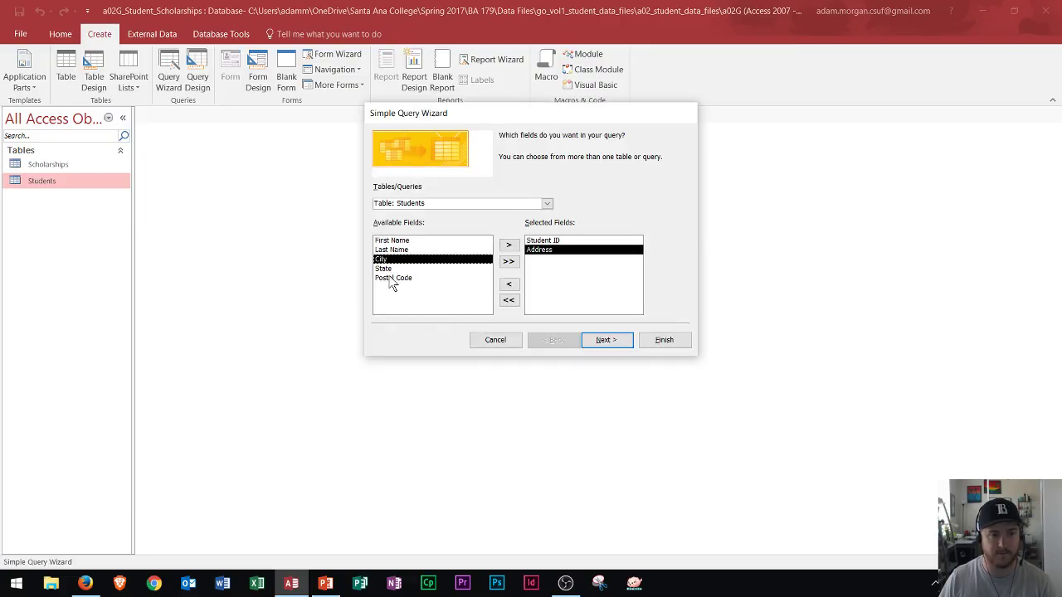
double_click(397, 278)
click(621, 347)
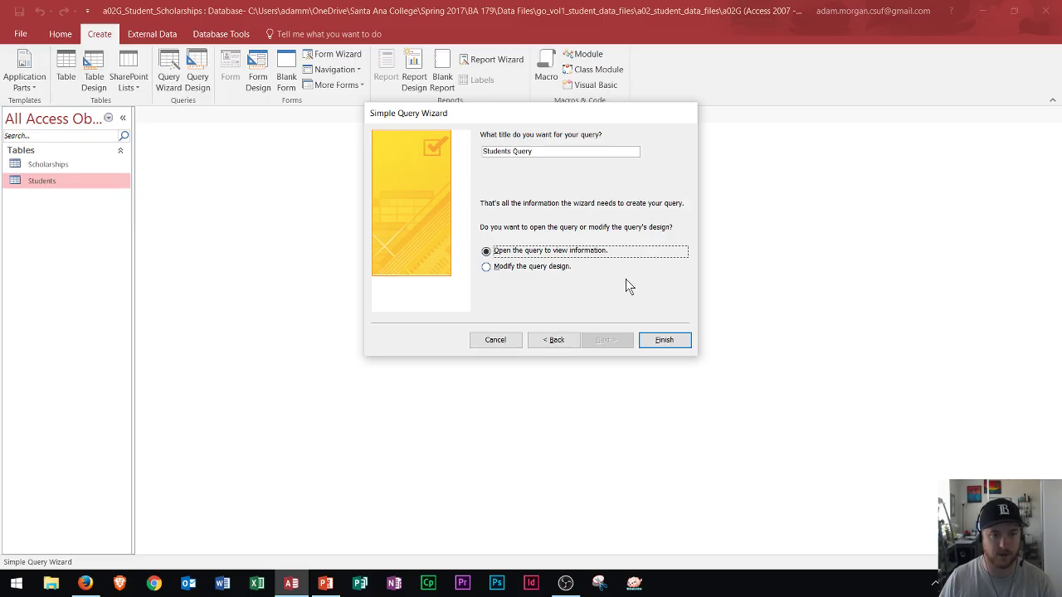
click(653, 341)
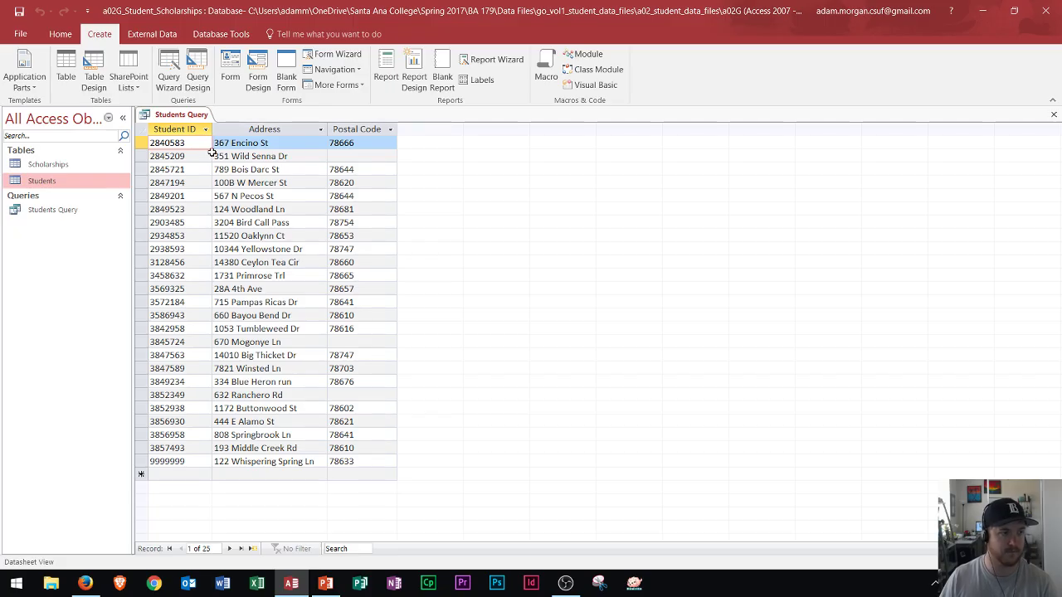
Compare the Design View of Students Query with its datasheet results by switching views and running the query
click(45, 212)
click(59, 35)
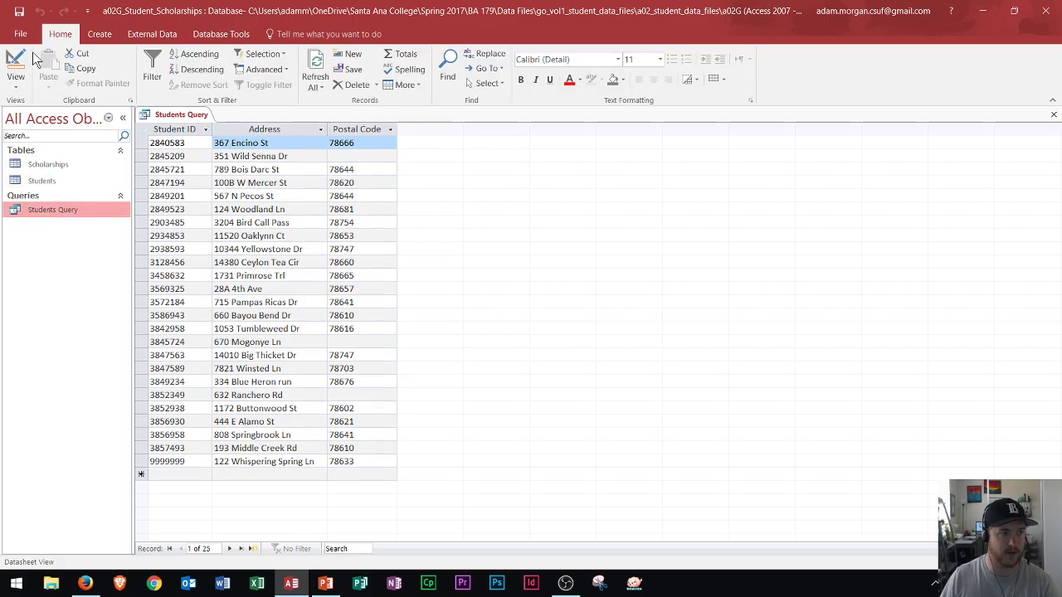
click(15, 88)
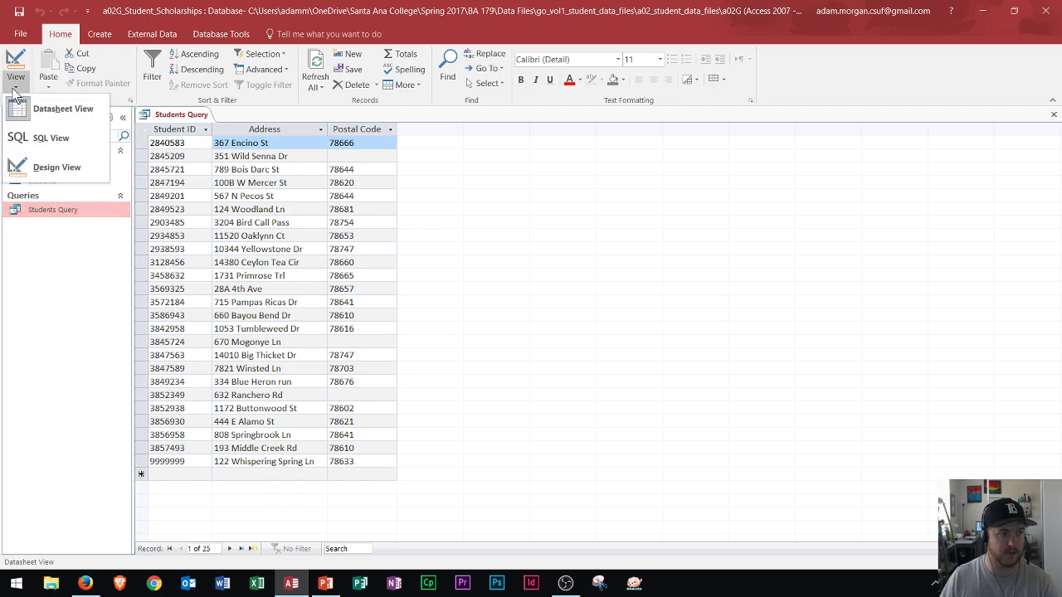
click(56, 168)
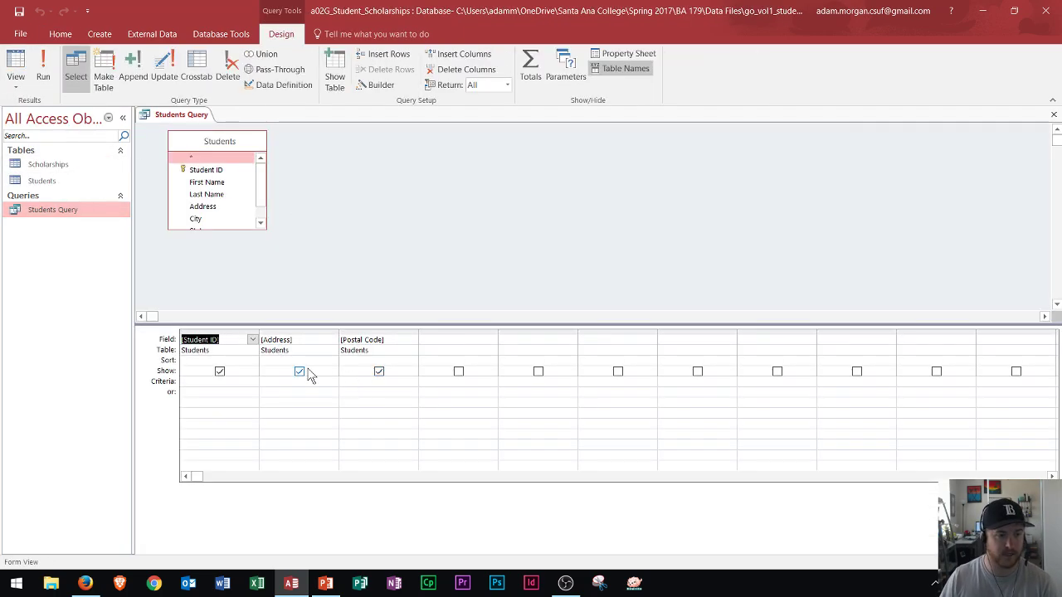
click(46, 73)
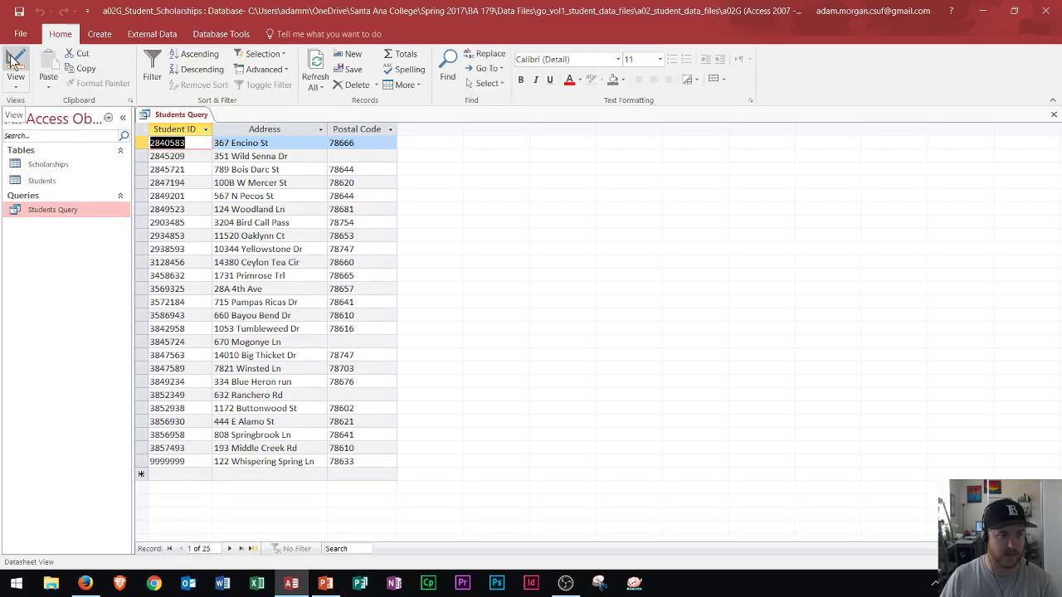
click(13, 61)
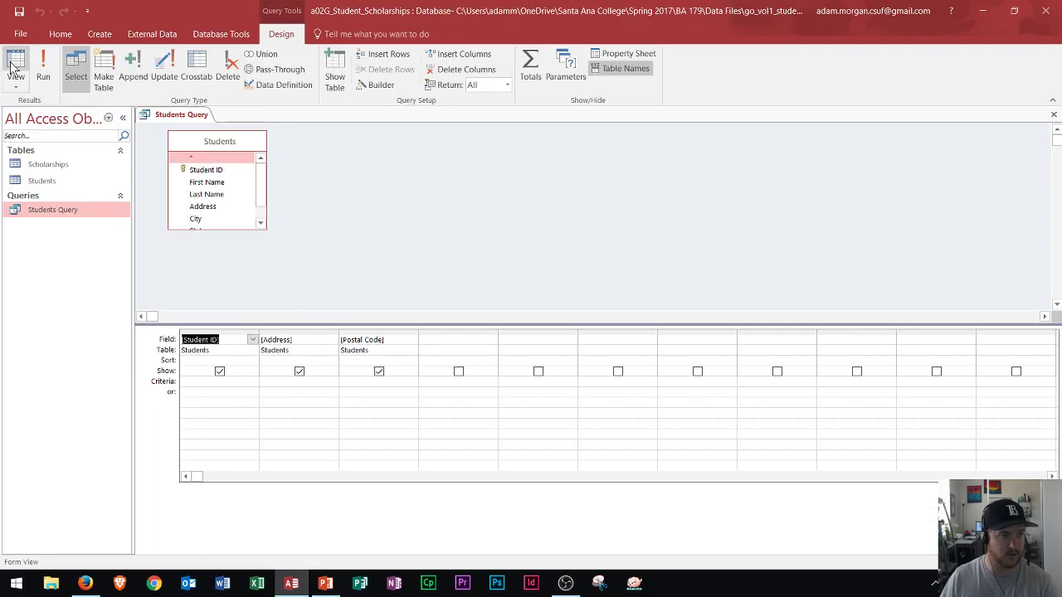
click(44, 68)
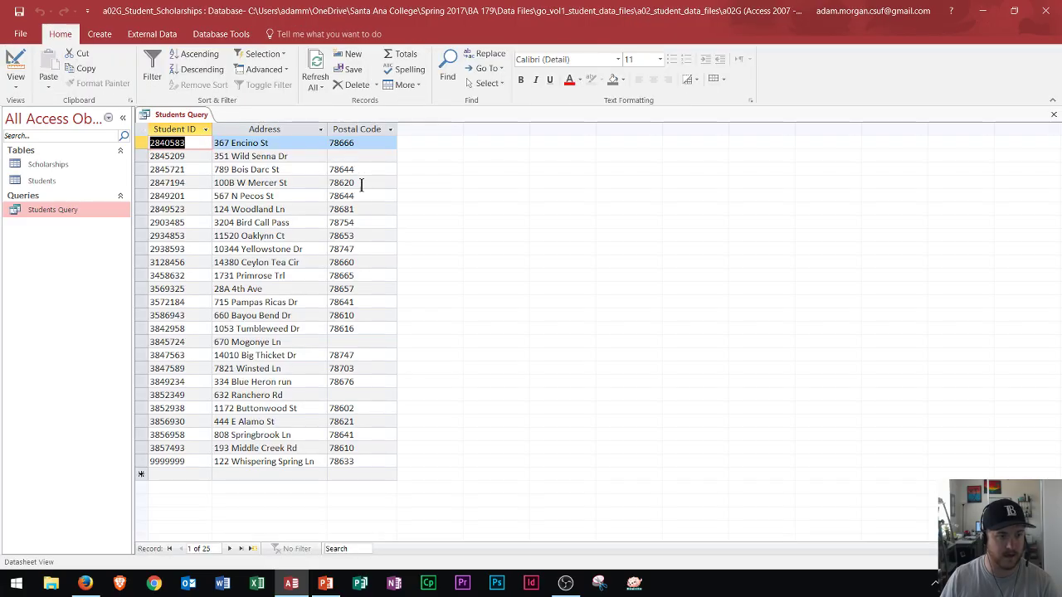
Set the Postal Code criteria to Is Null in Design View and run the query
click(14, 63)
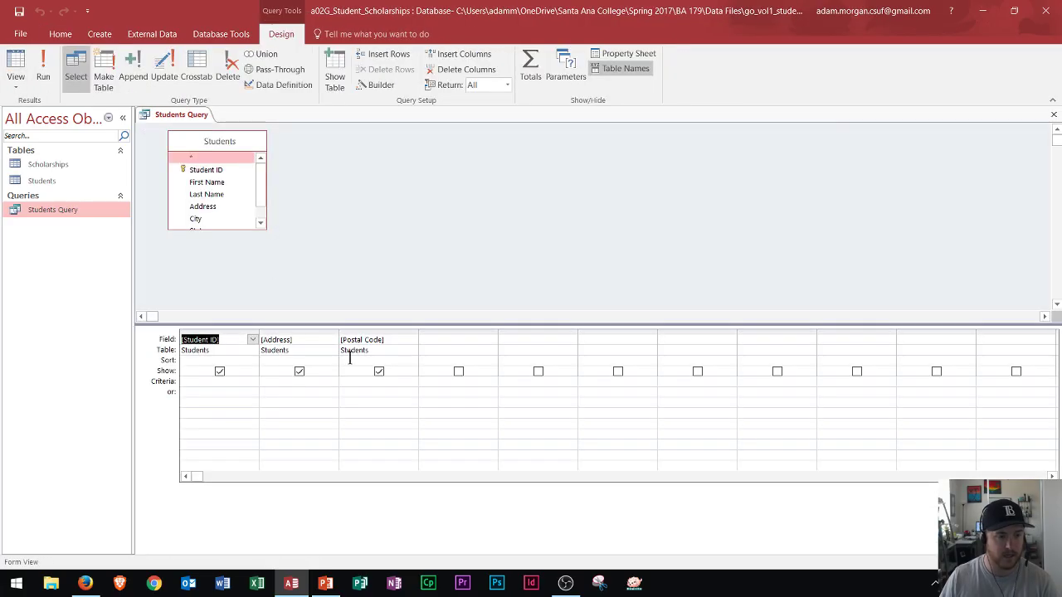
click(355, 383)
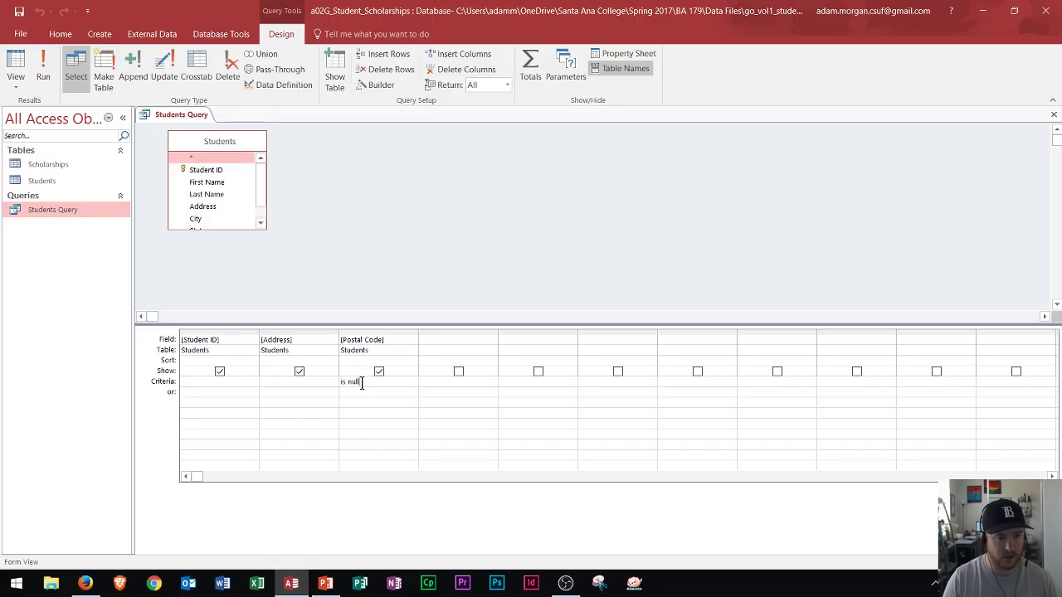
click(43, 67)
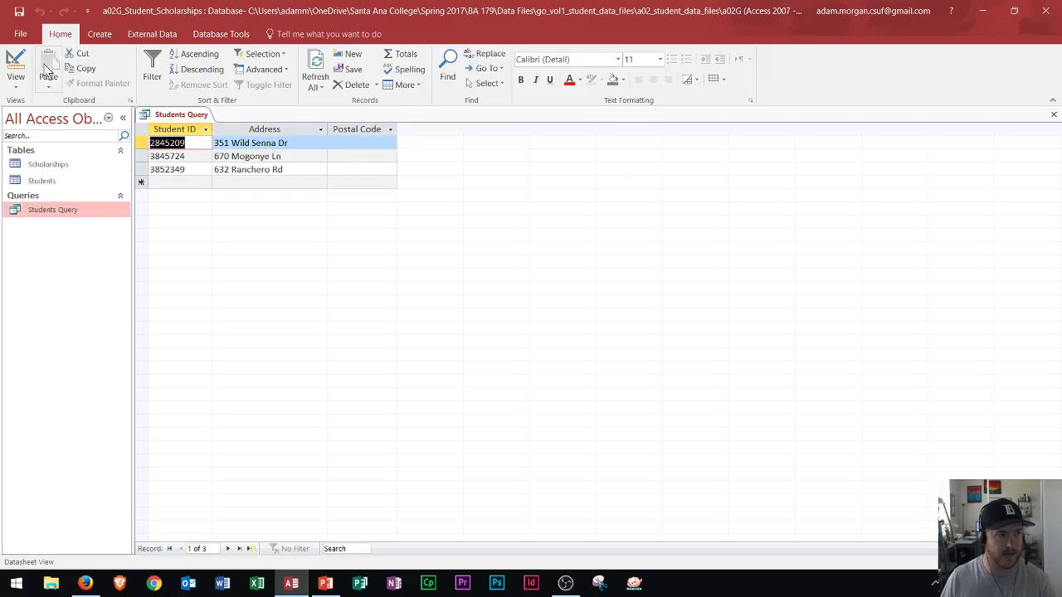
Return to Design View, sort Student ID in ascending order and run the query
click(14, 66)
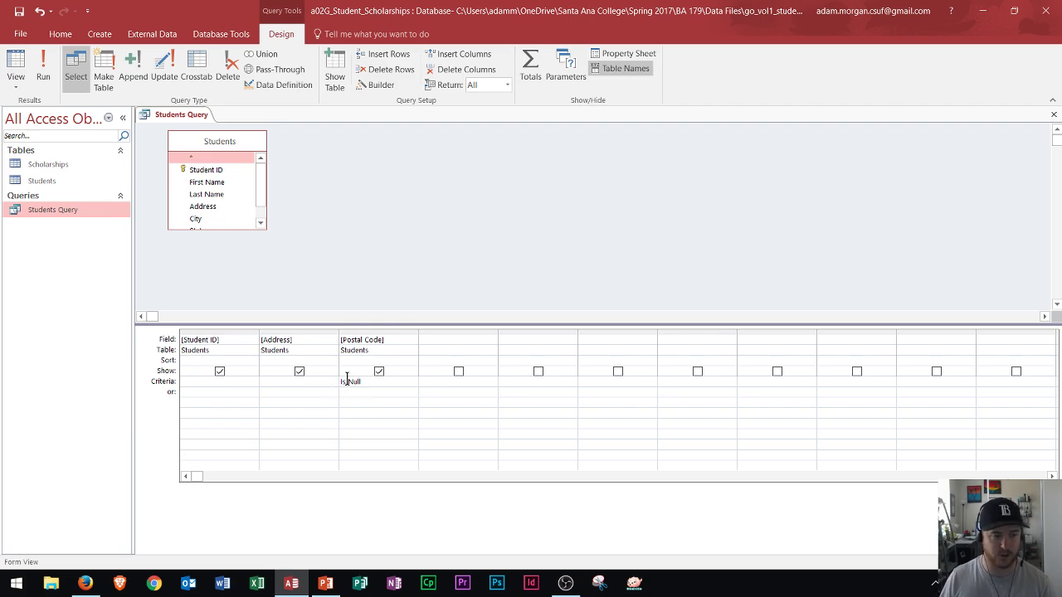
drag(373, 383, 297, 384)
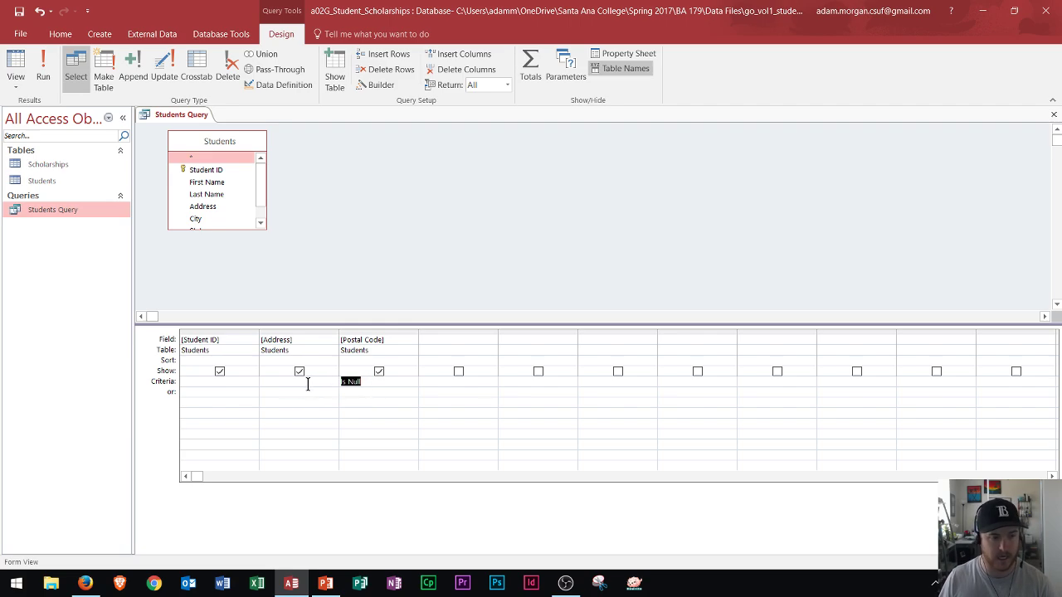
click(209, 385)
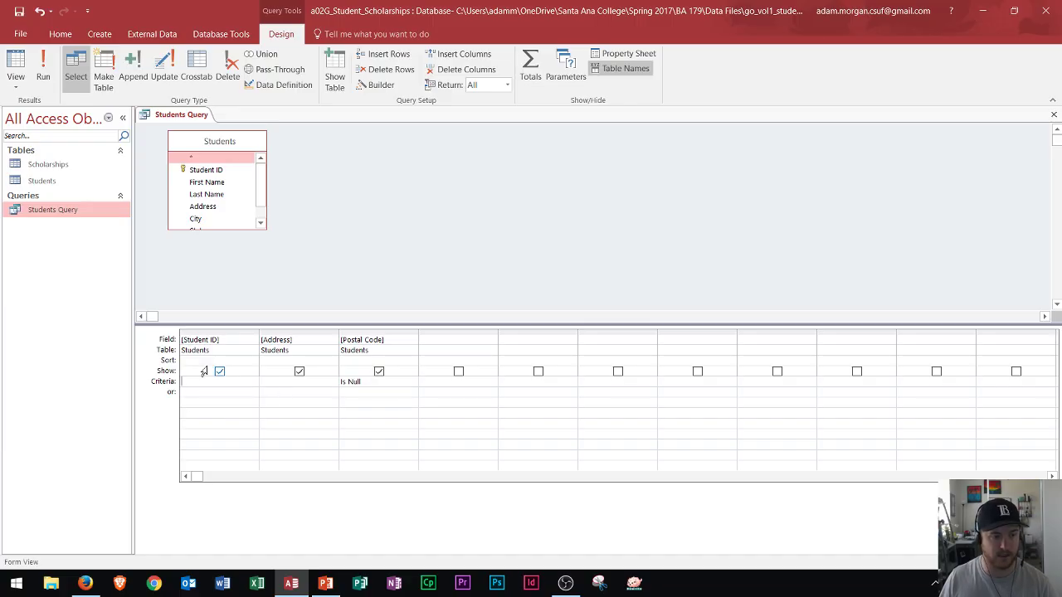
click(217, 360)
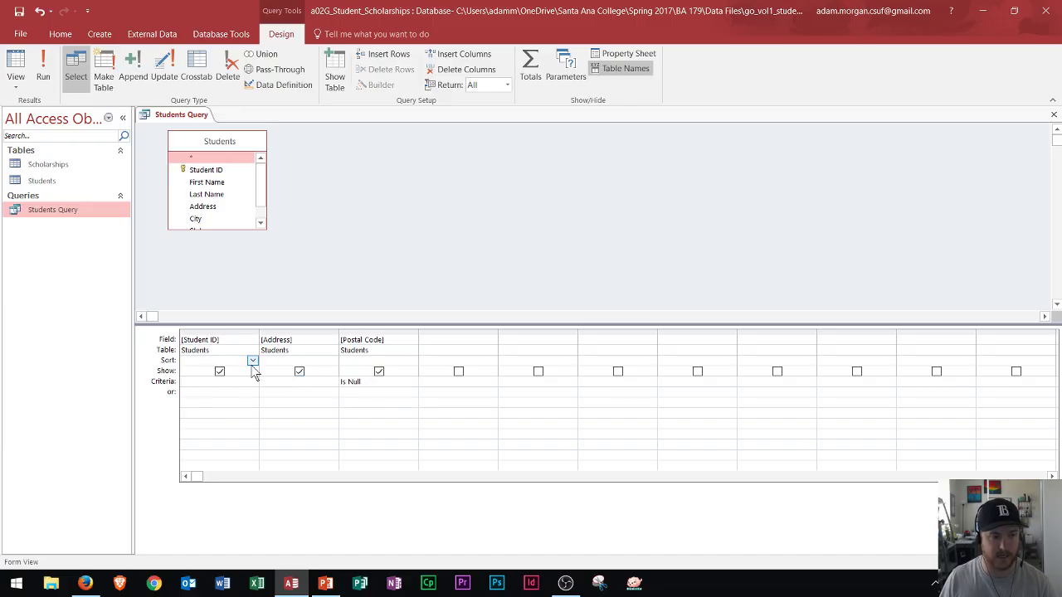
click(252, 360)
click(218, 372)
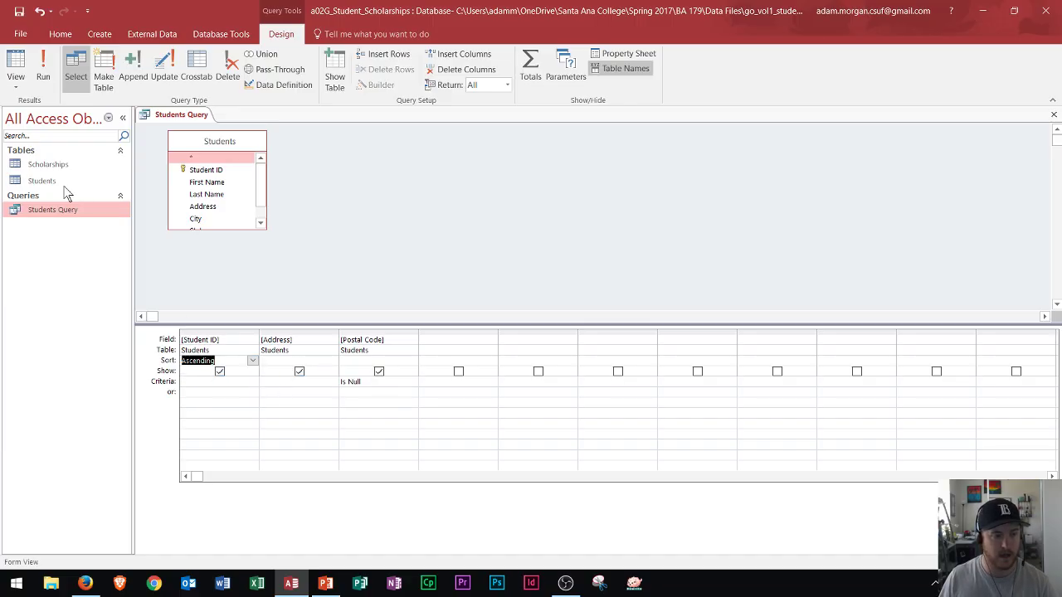
click(48, 78)
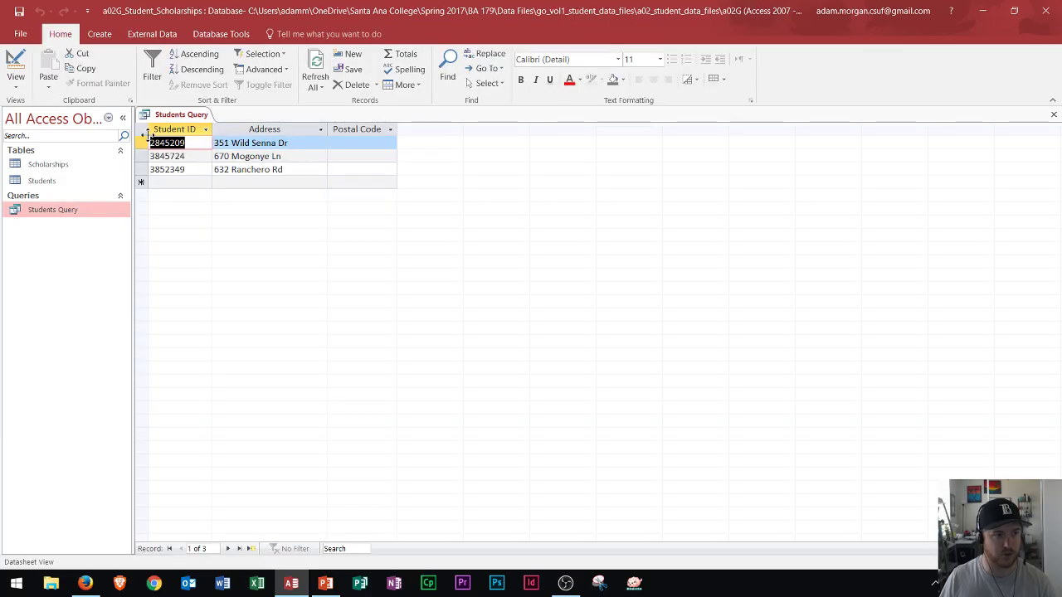
Return to Design View, hide Student ID from the results and run the query
click(16, 63)
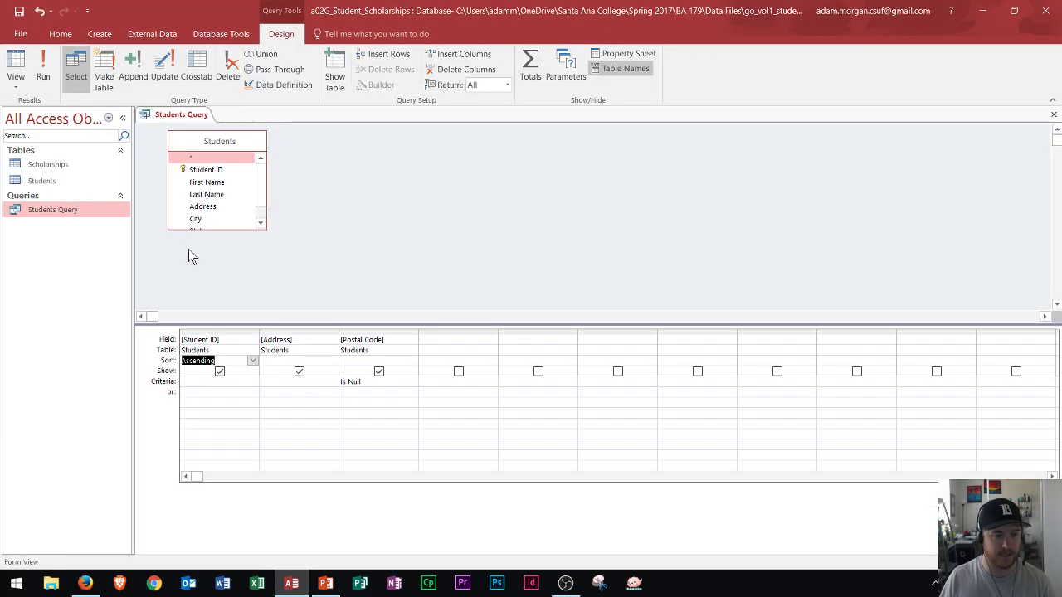
click(219, 372)
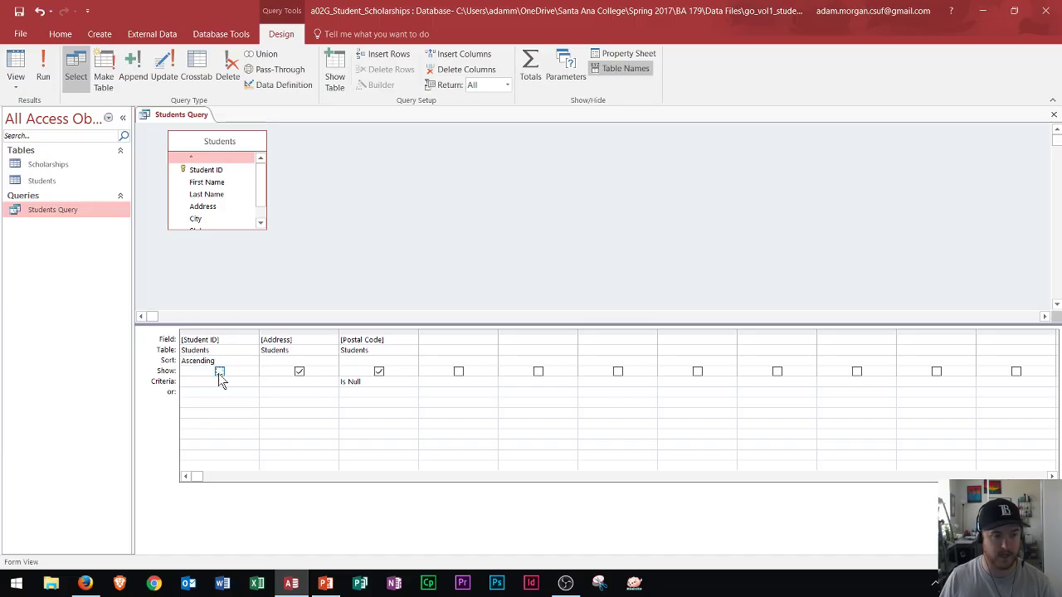
click(43, 66)
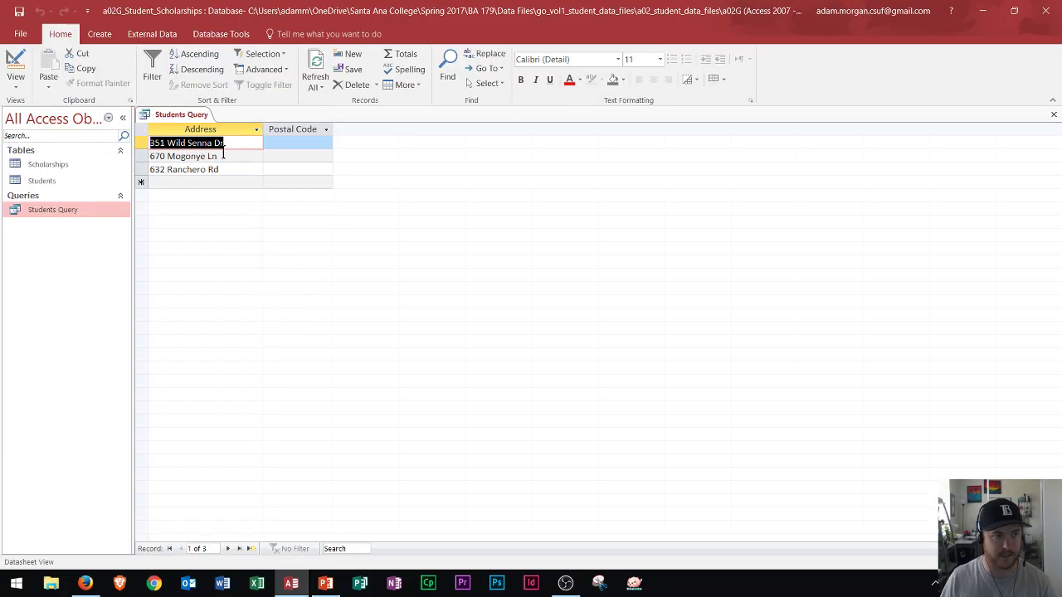
Return to Design View and close Students Query without saving its design changes
click(19, 67)
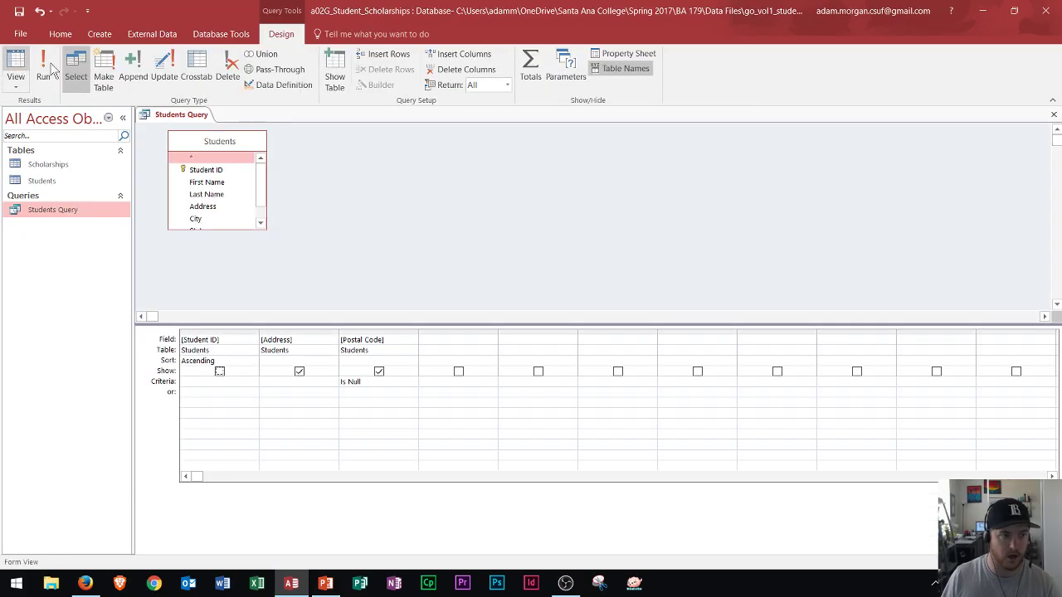
click(1053, 114)
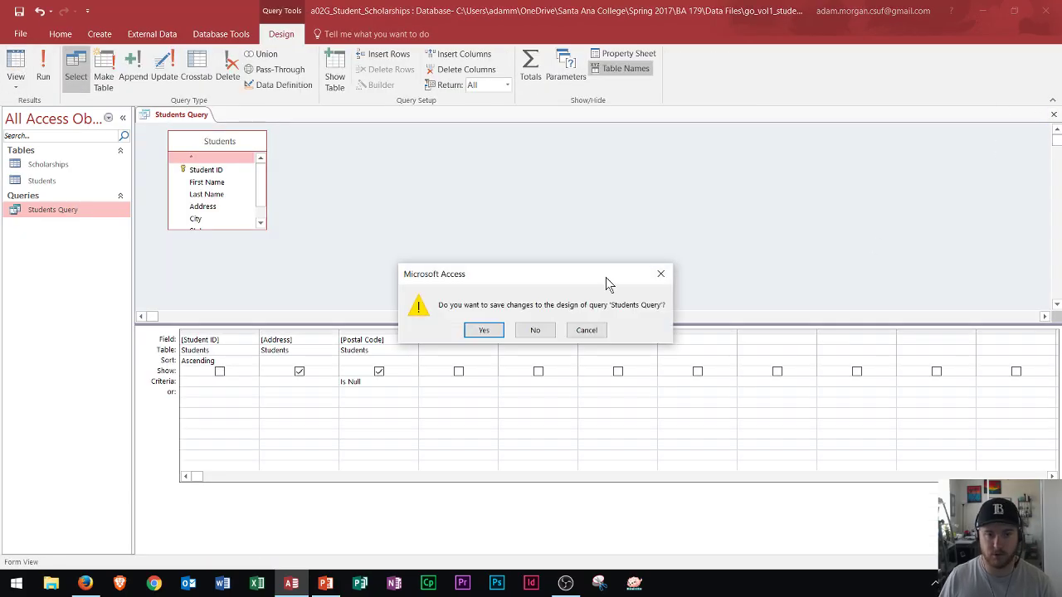
click(536, 331)
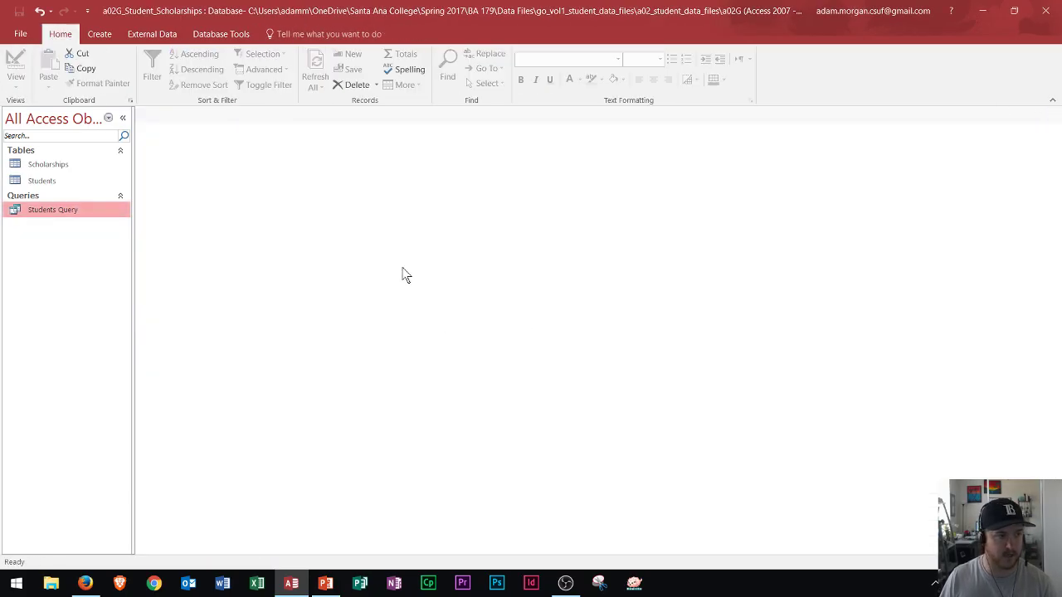
Create a form from the Scholarships table and display it in Form View
click(100, 34)
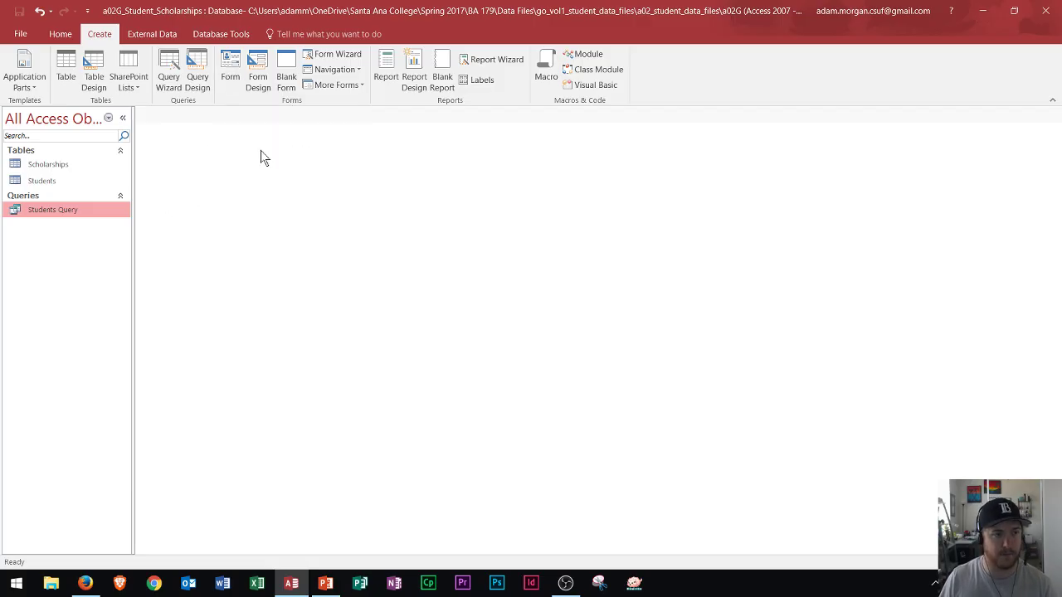
click(45, 180)
click(69, 163)
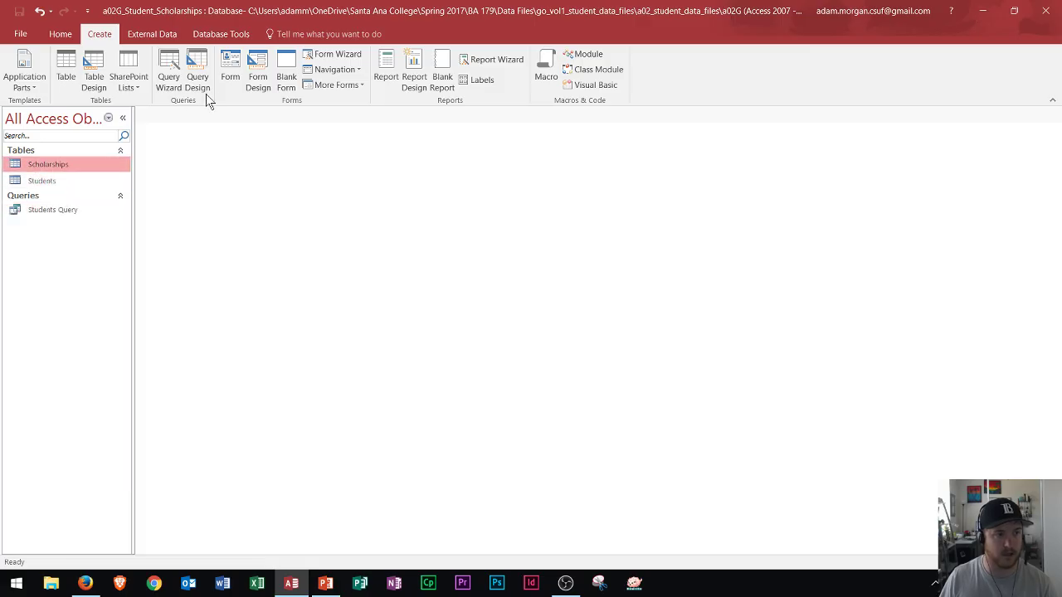
click(231, 69)
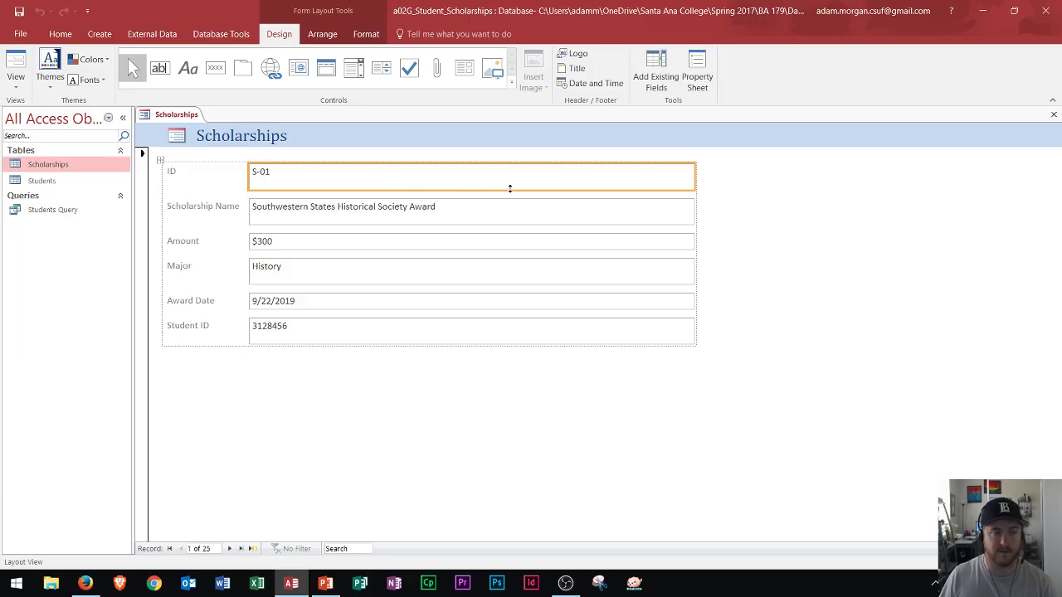
click(17, 86)
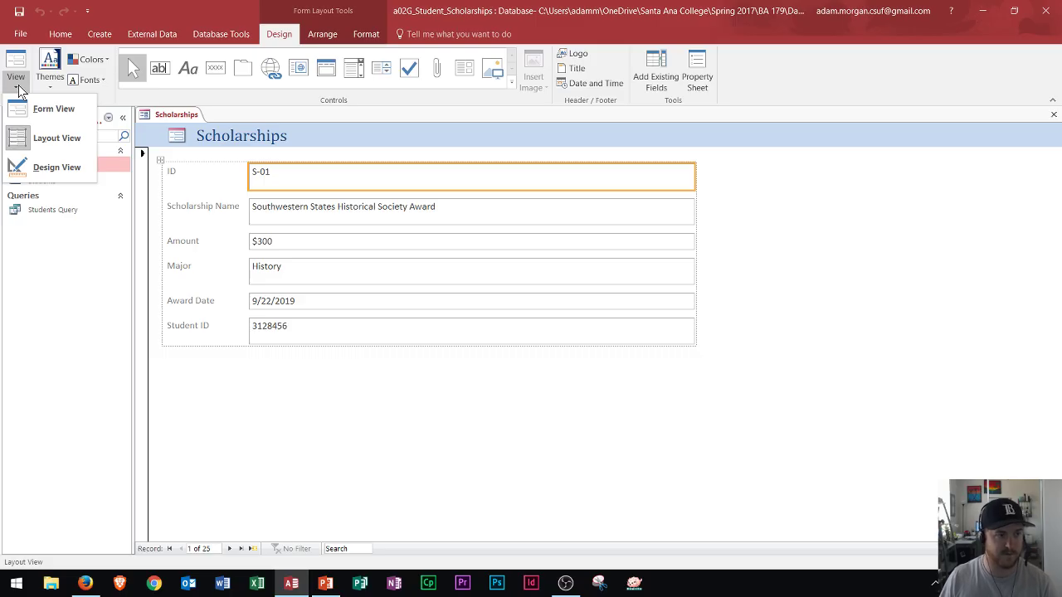
click(42, 108)
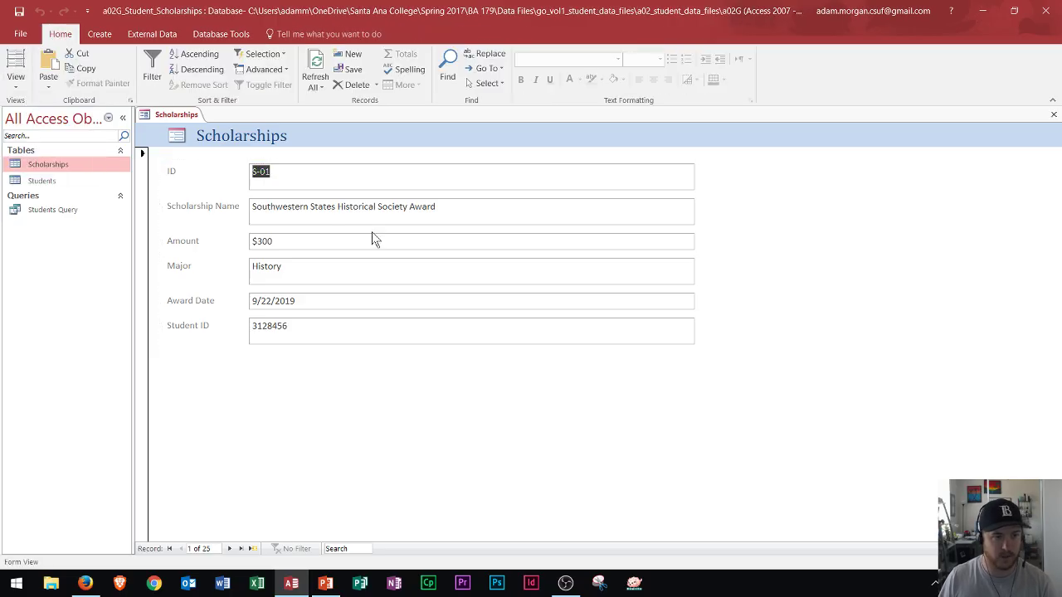
Look through the Scholarships form's fields in Form View, switch to Layout View and select the ID text box
click(327, 207)
click(338, 247)
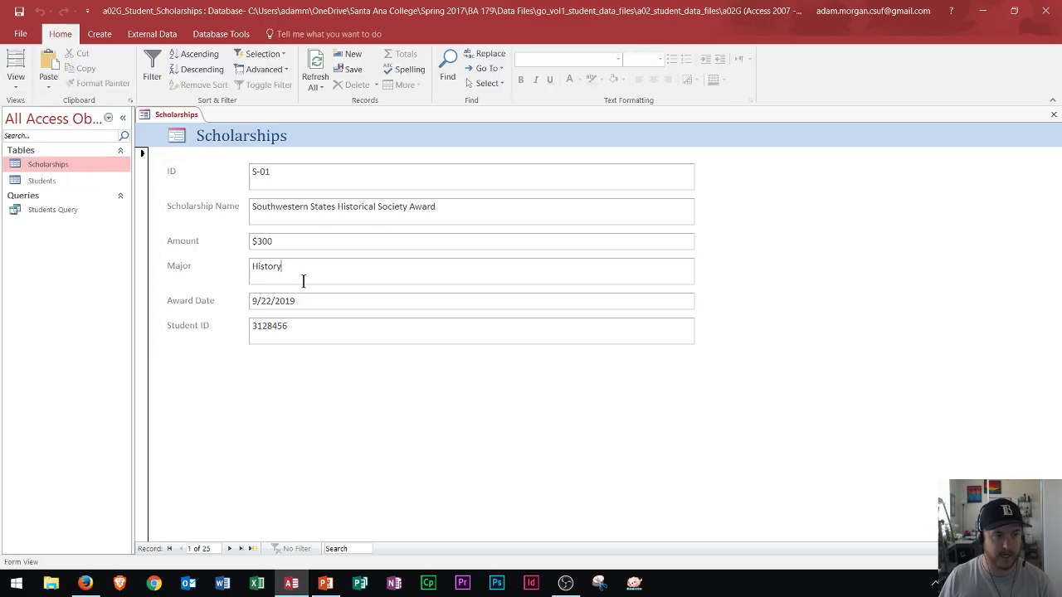
click(297, 301)
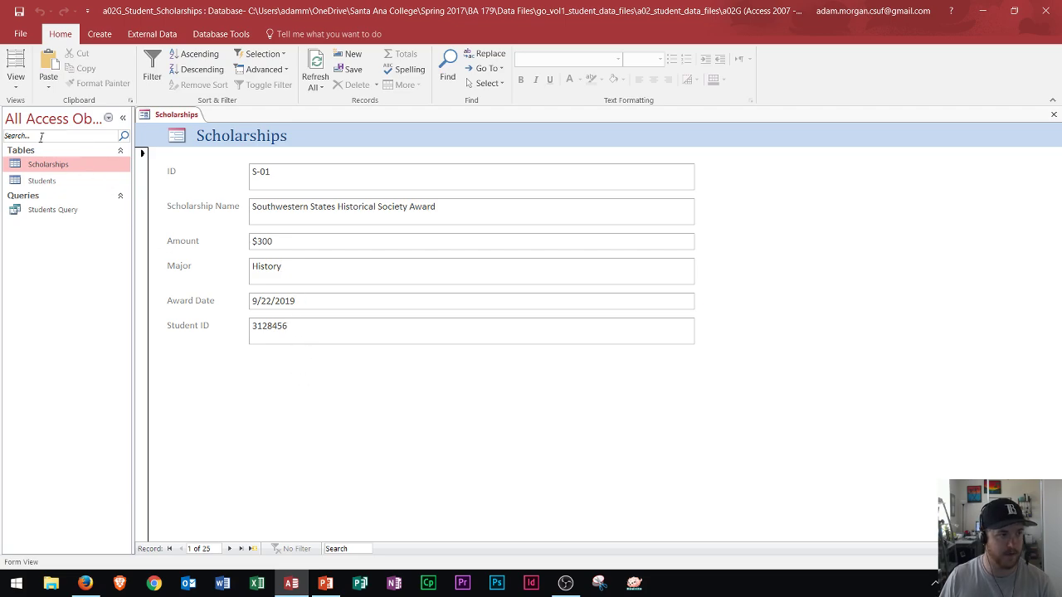
click(14, 83)
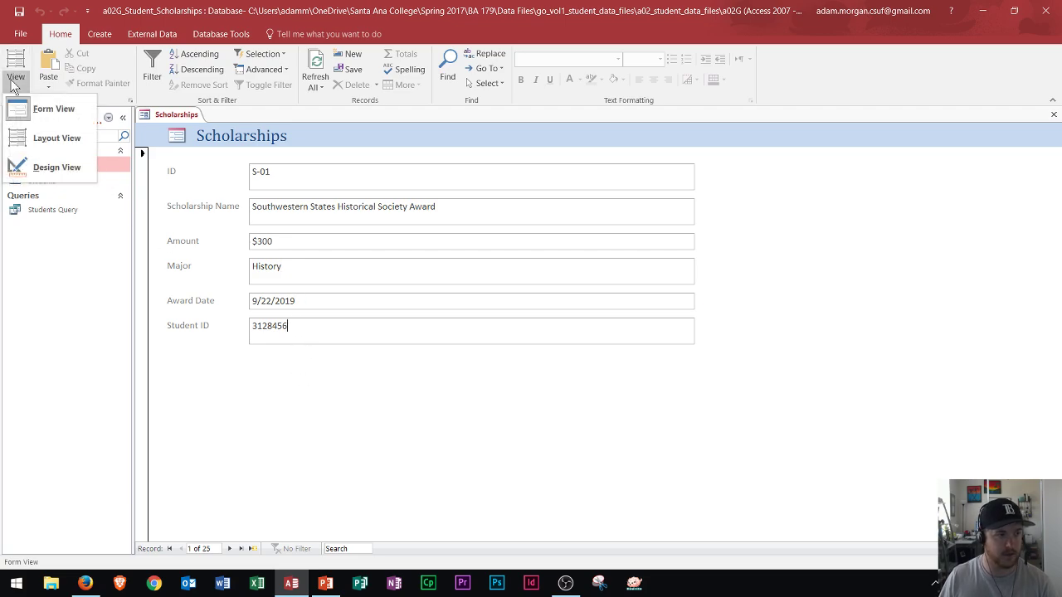
click(56, 141)
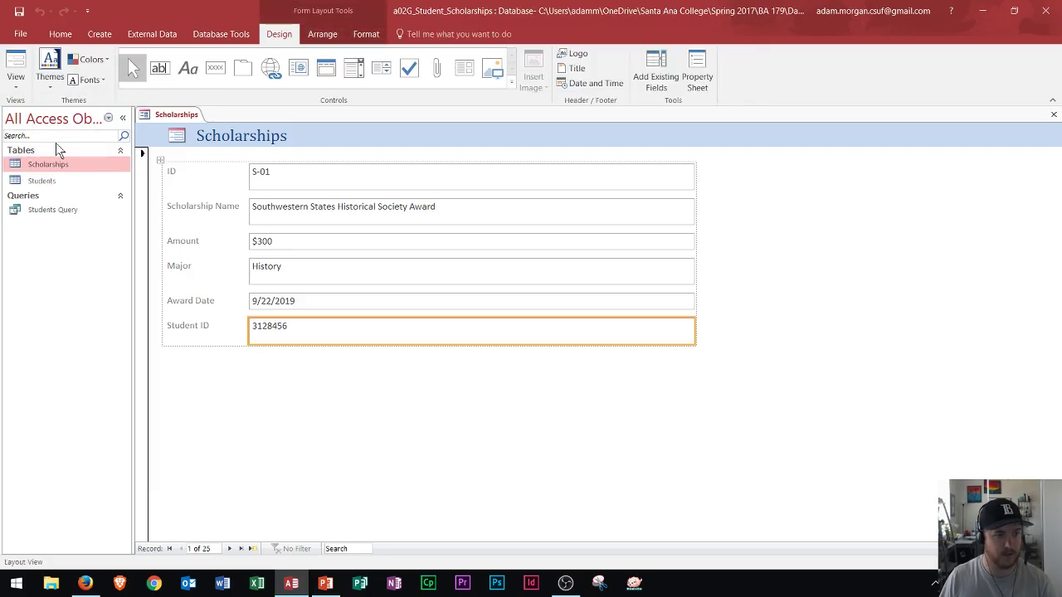
click(326, 184)
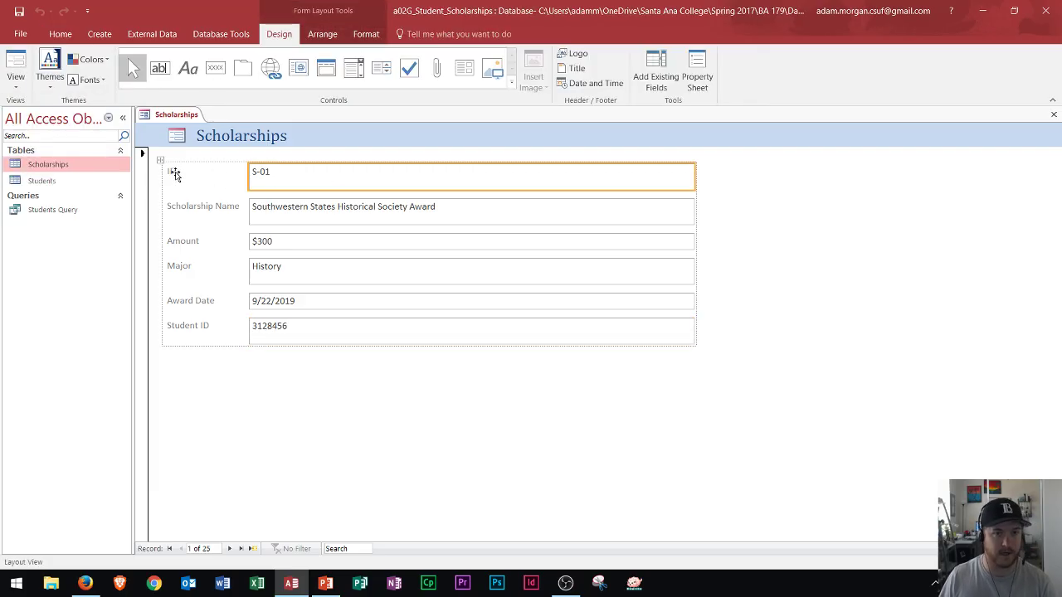
Examine the form's field list, the ID text box's property sheet, and the arranging and formatting tools
click(656, 73)
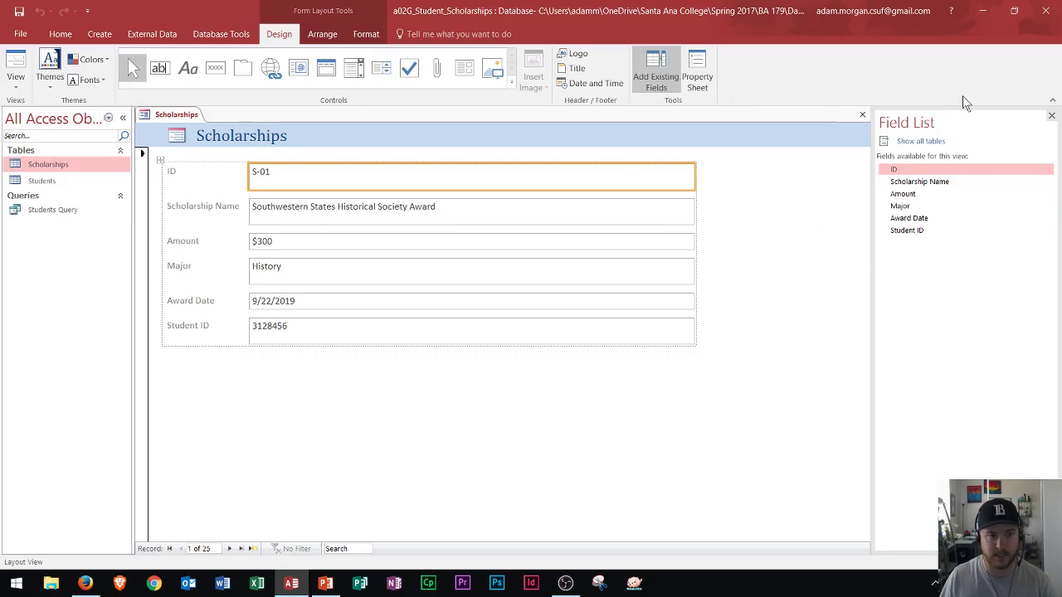
click(697, 79)
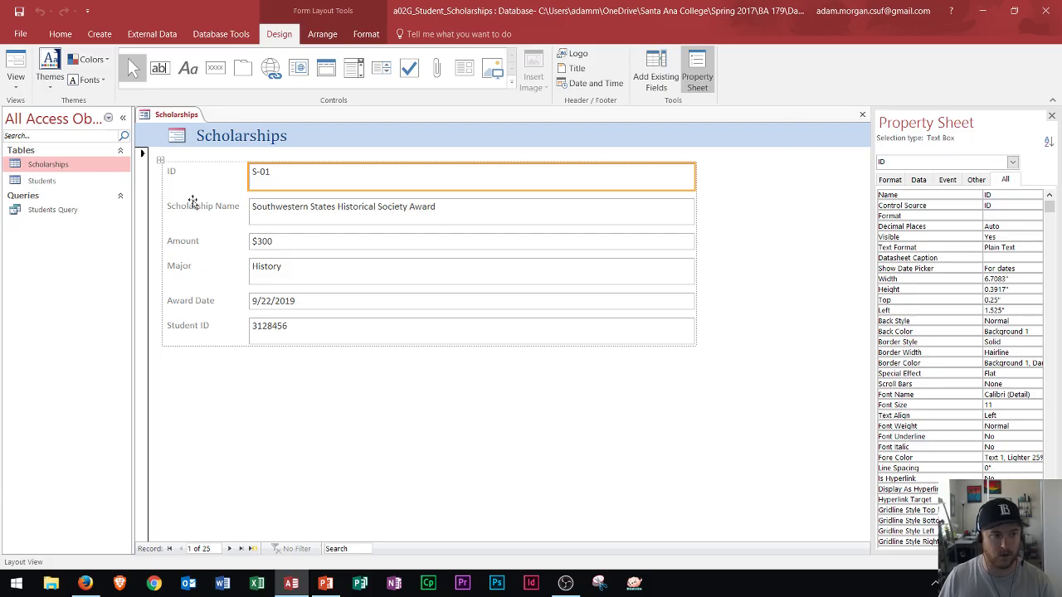
click(174, 172)
click(292, 187)
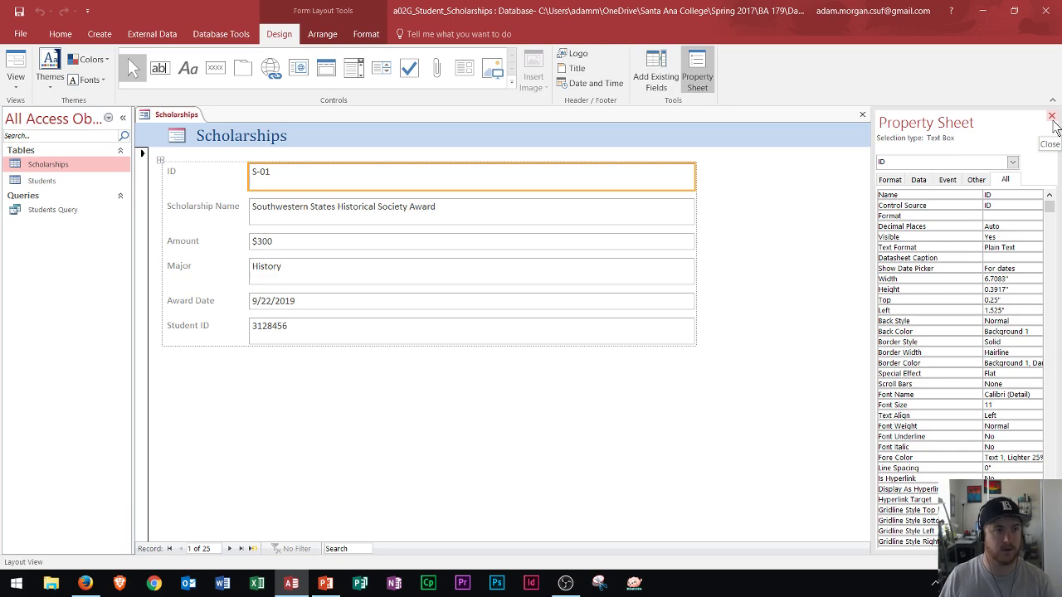
click(322, 34)
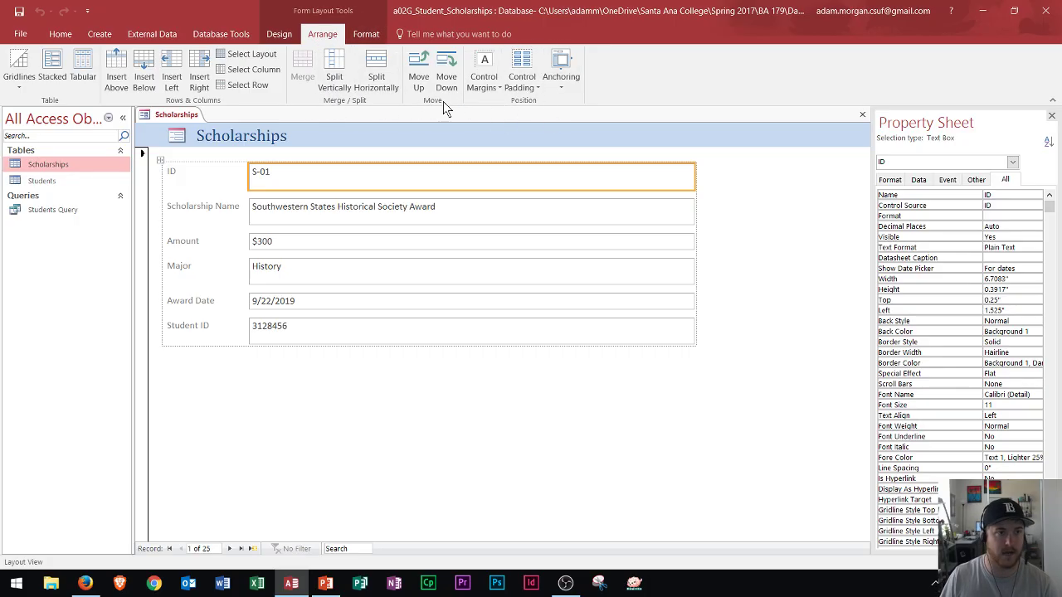
click(366, 32)
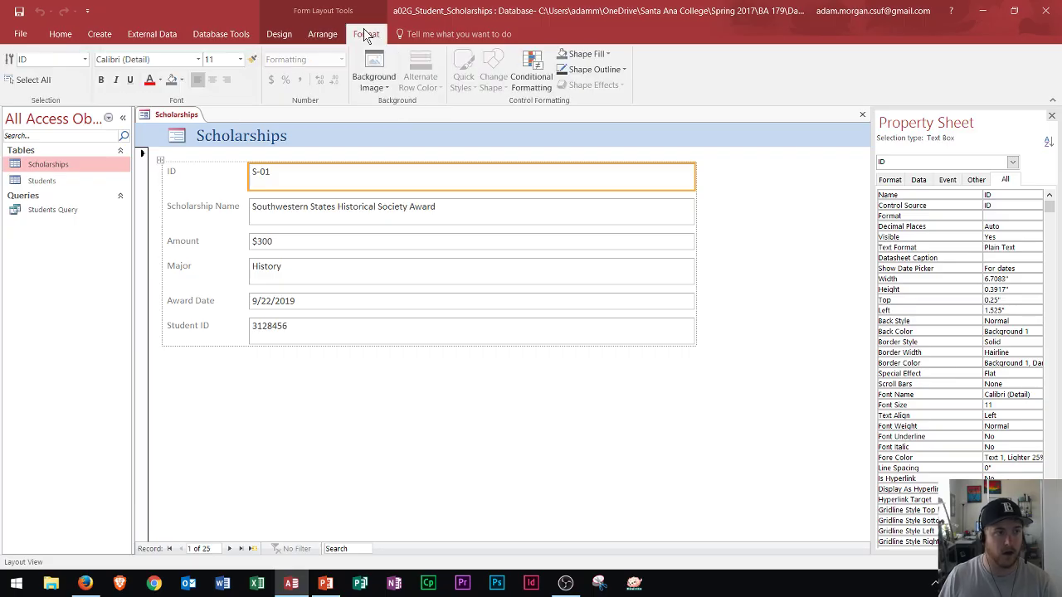
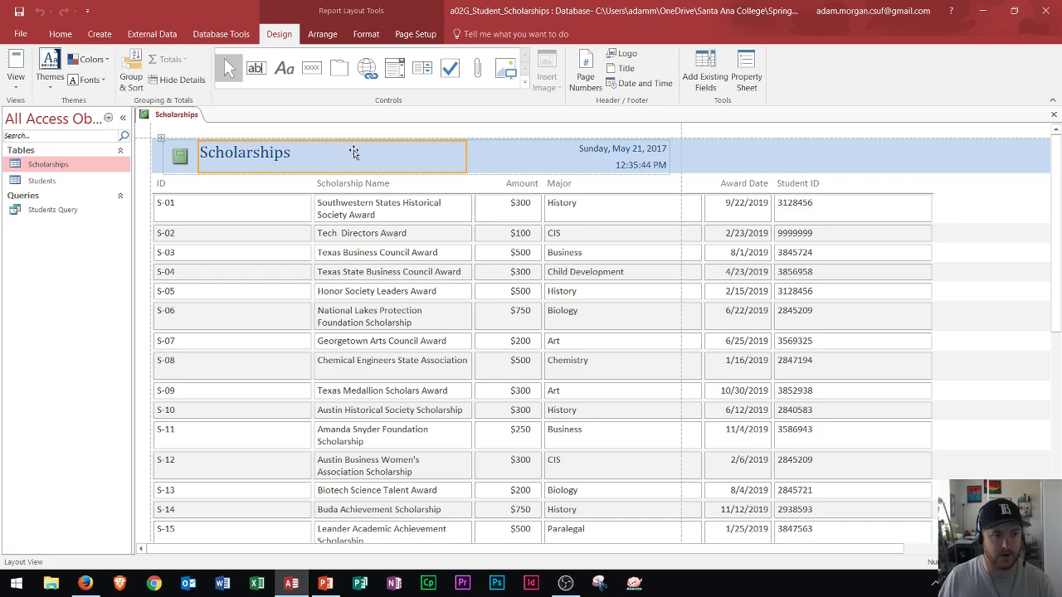
Select the Scholarships report's title text, date and ID column in Layout View, and display the report in Report View
double_click(312, 157)
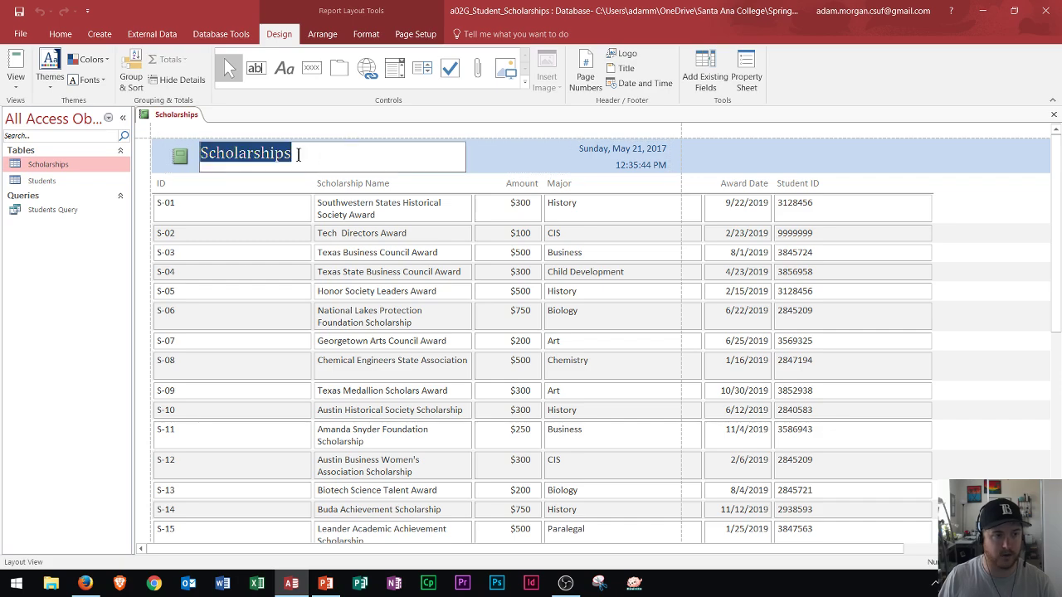
click(608, 151)
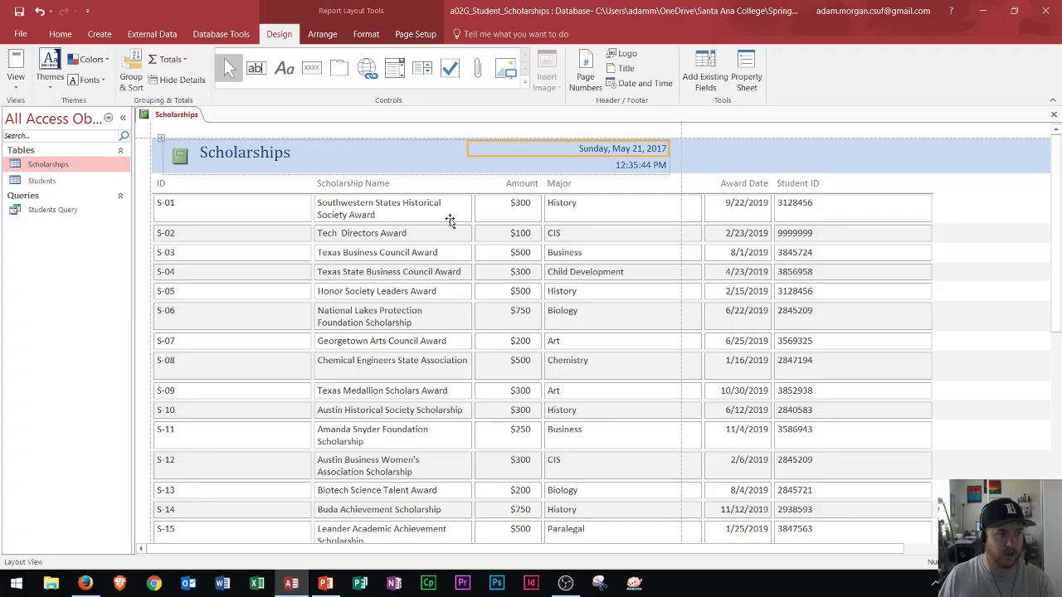
click(237, 209)
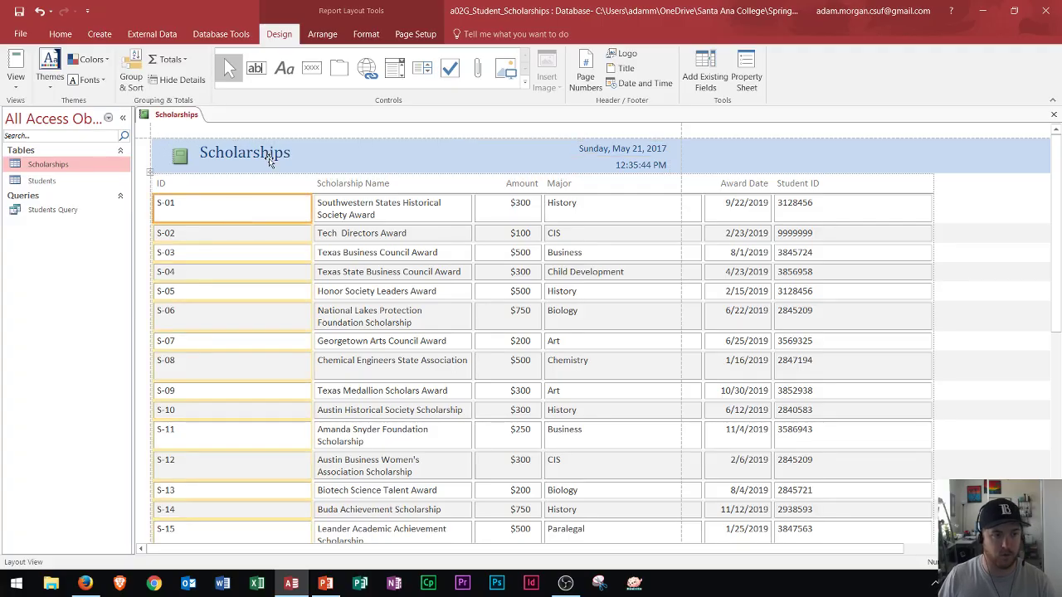
click(14, 88)
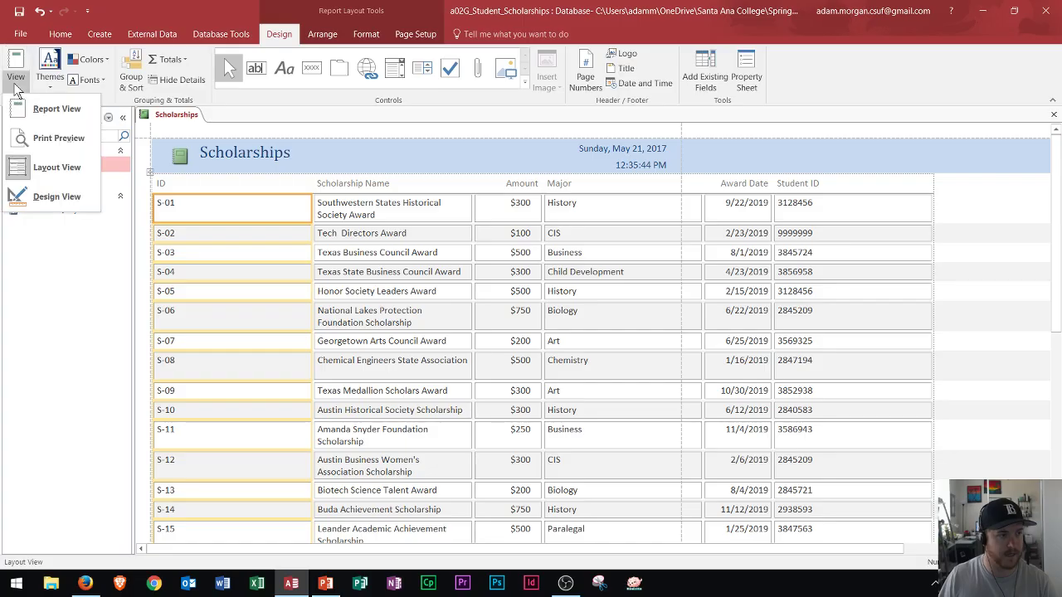
click(53, 118)
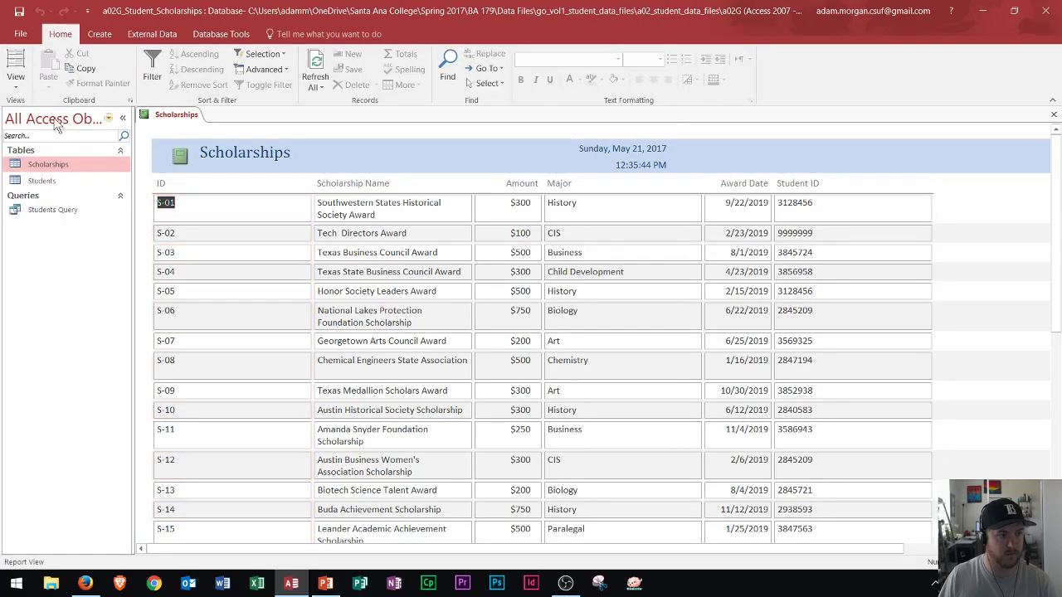
Show the Scholarships report in Print Preview, close the preview and return to Layout View
click(15, 83)
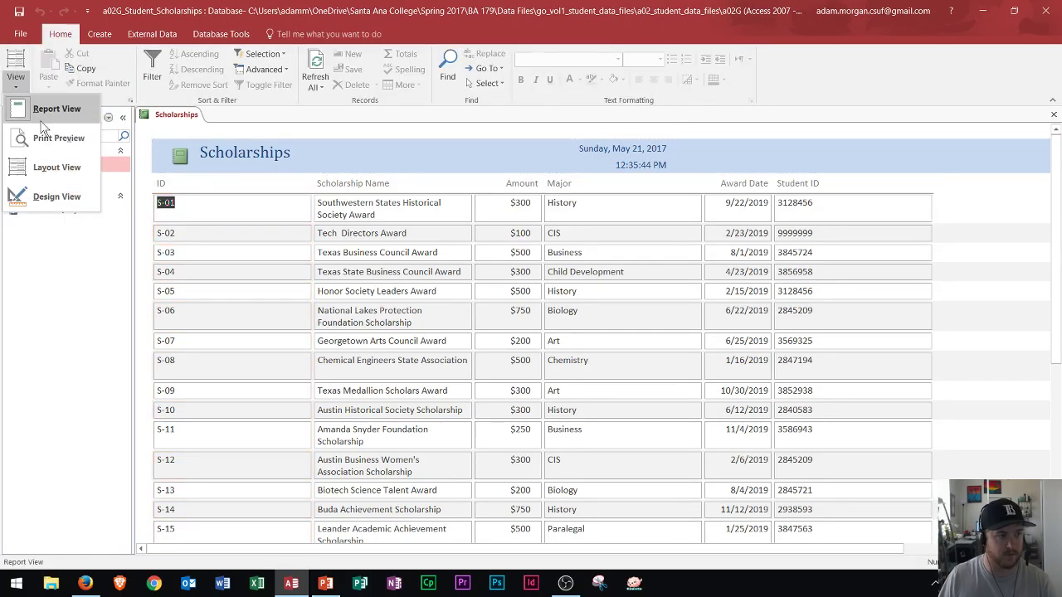
click(48, 136)
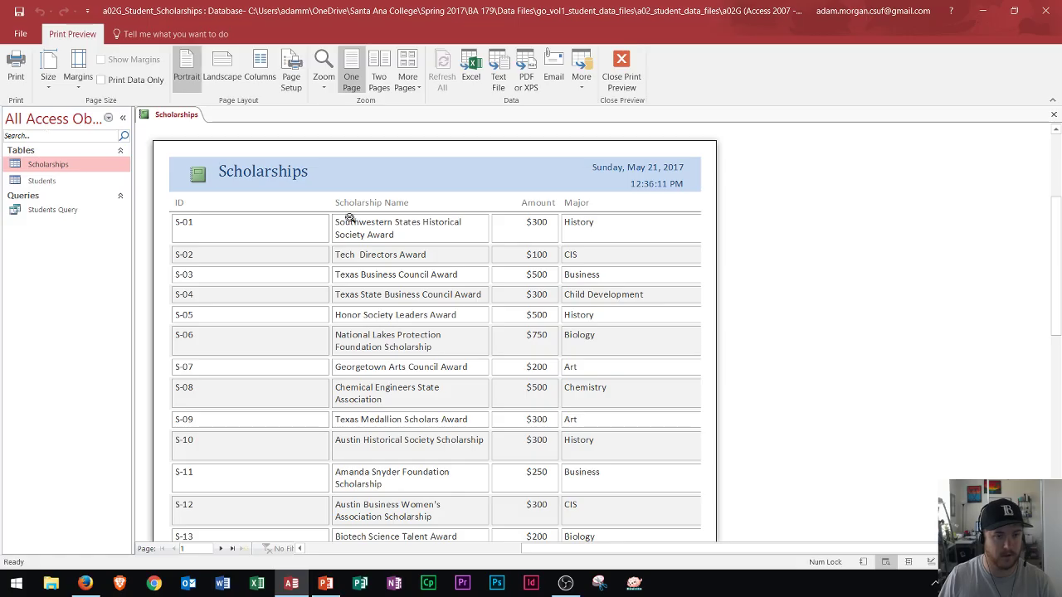
click(623, 71)
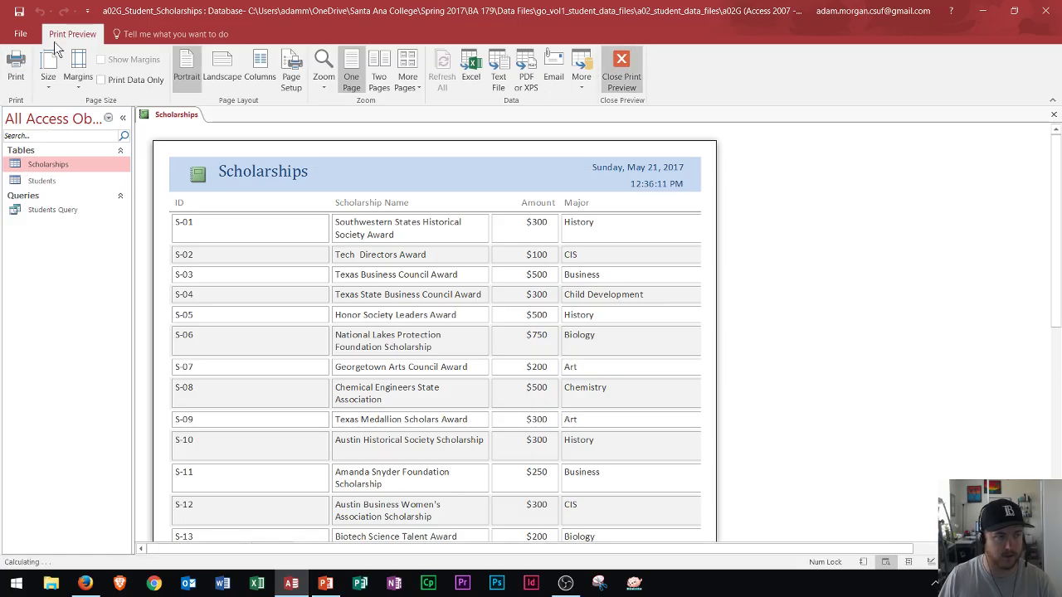
click(16, 81)
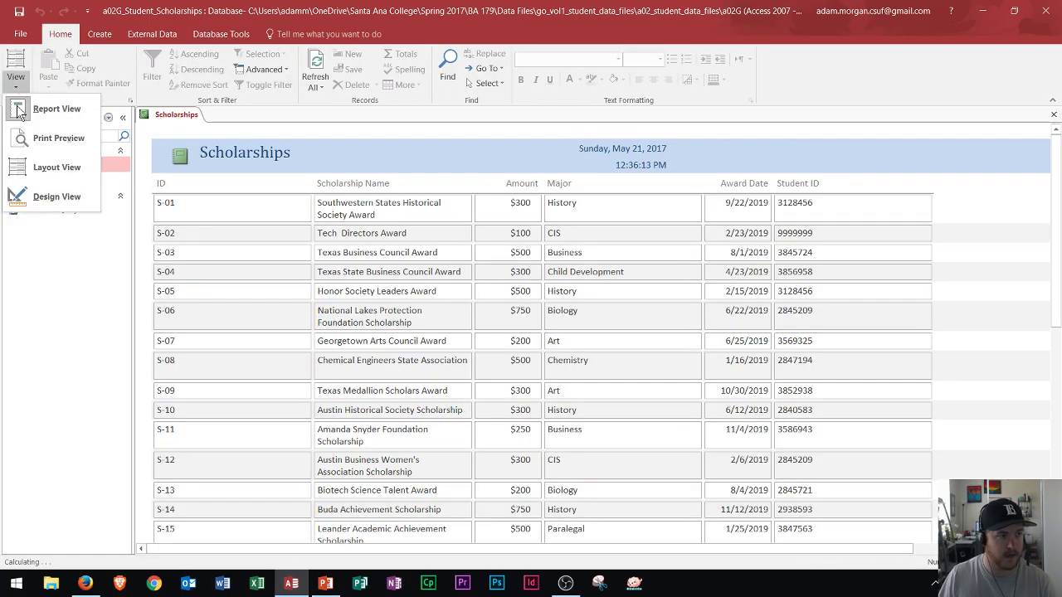
click(41, 174)
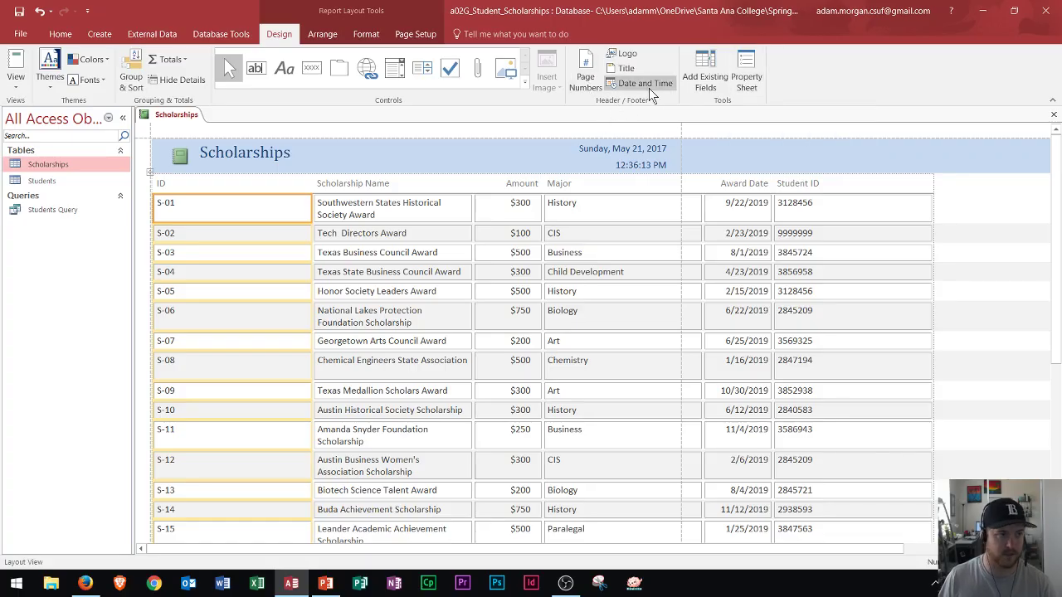
Select the report's Scholarship Name and Amount columns, and close the report without saving its design
click(178, 61)
click(181, 64)
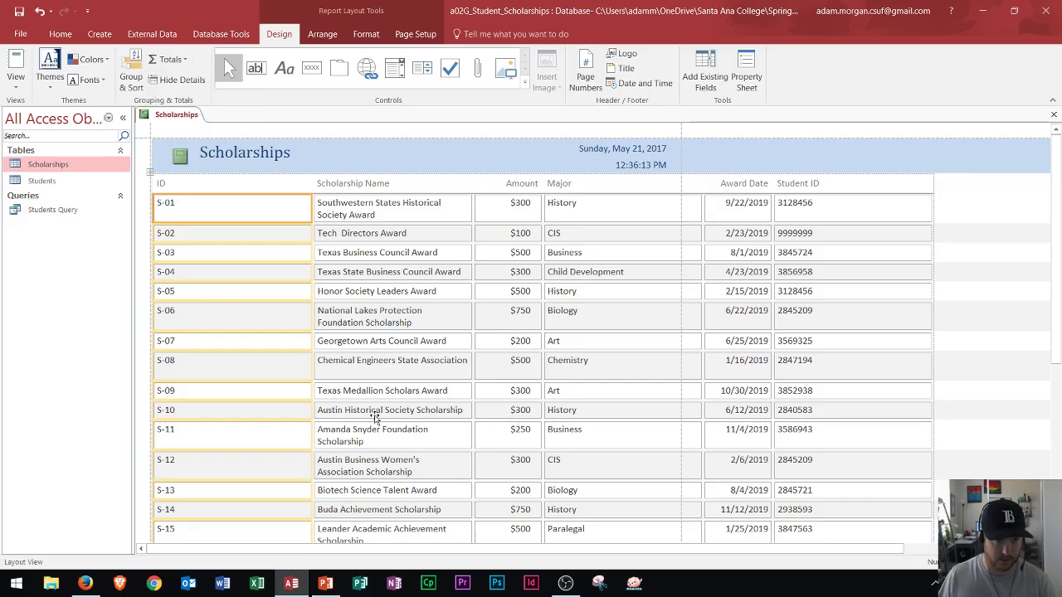
click(451, 235)
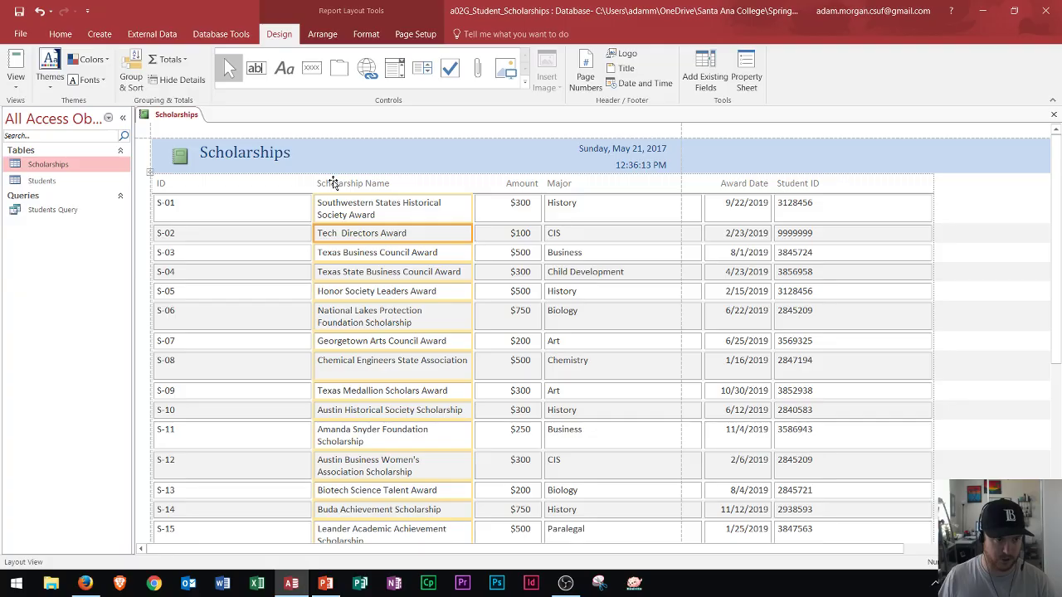
click(333, 182)
click(525, 184)
click(509, 246)
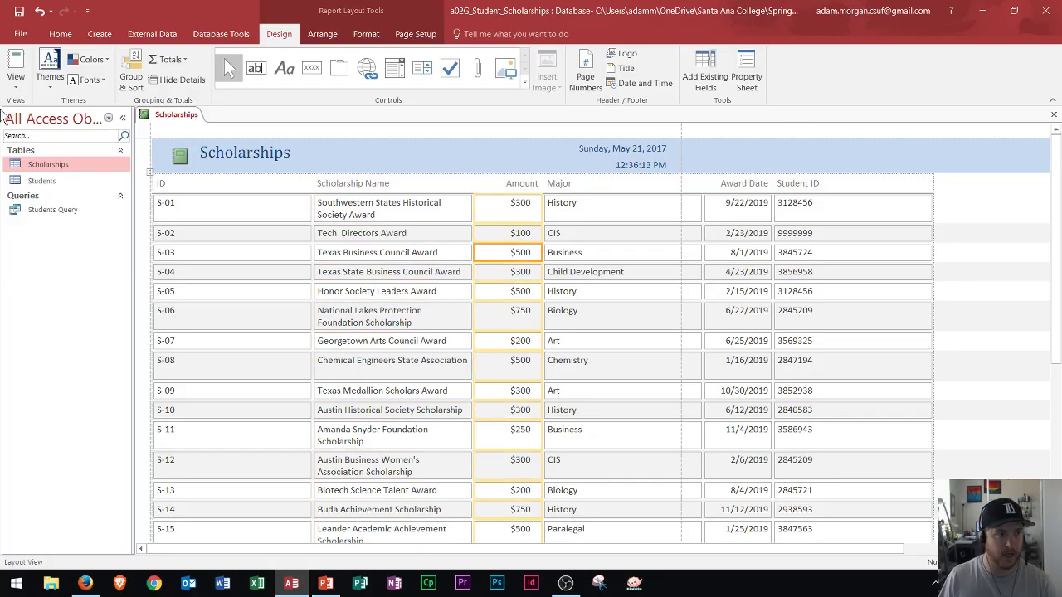
click(1056, 120)
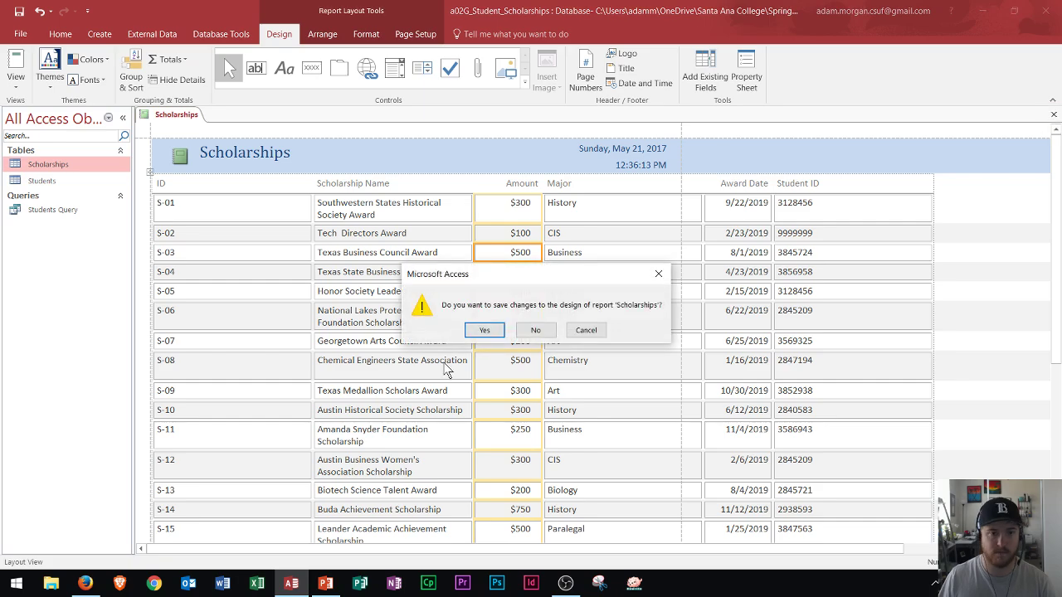
click(486, 329)
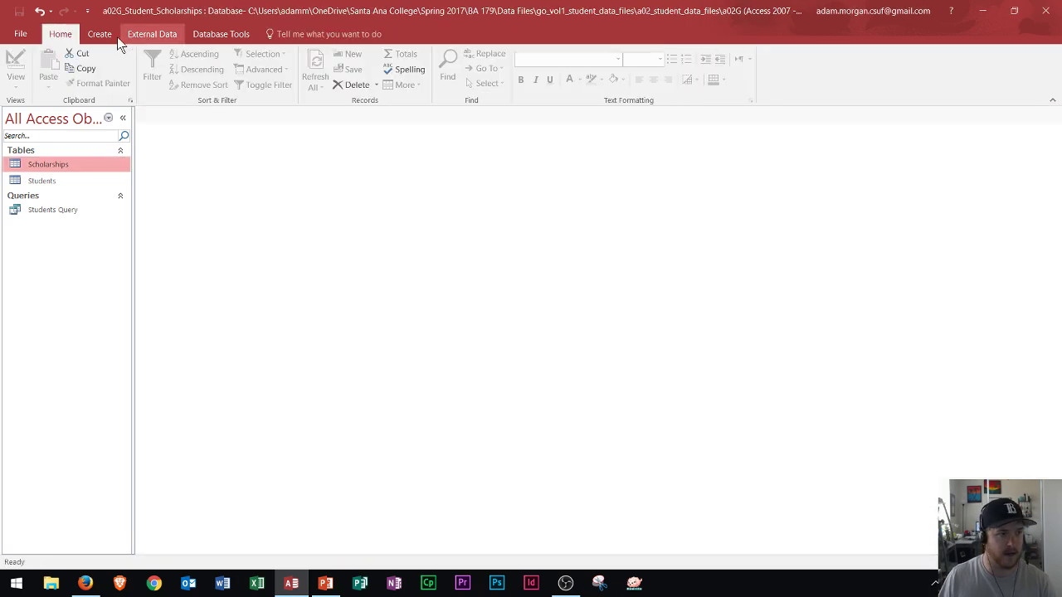
Review the object creation tools, the external data import and export options including the additional import sources, and the database tools
click(99, 33)
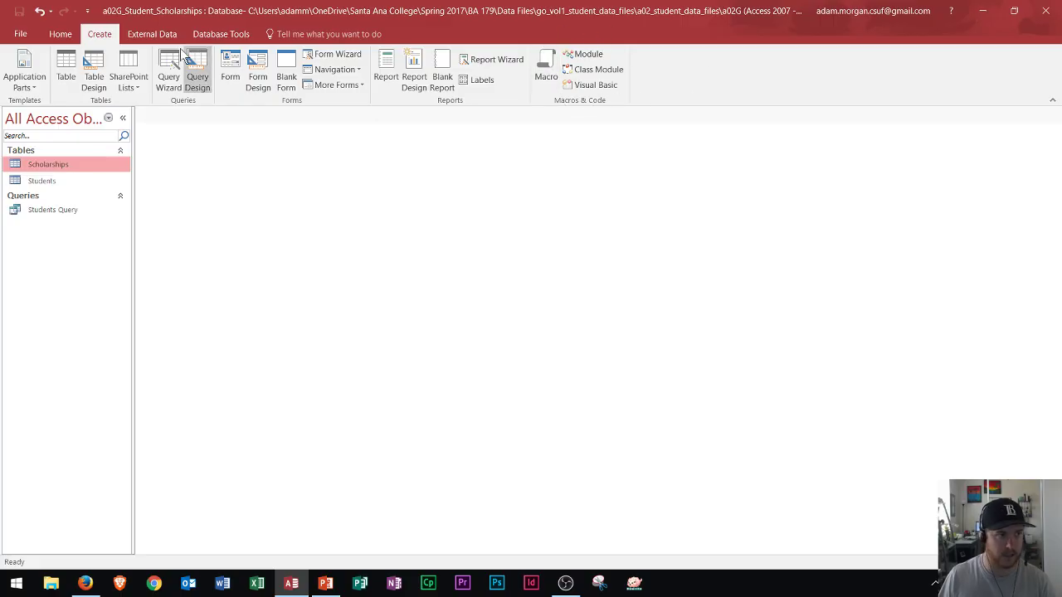
click(153, 35)
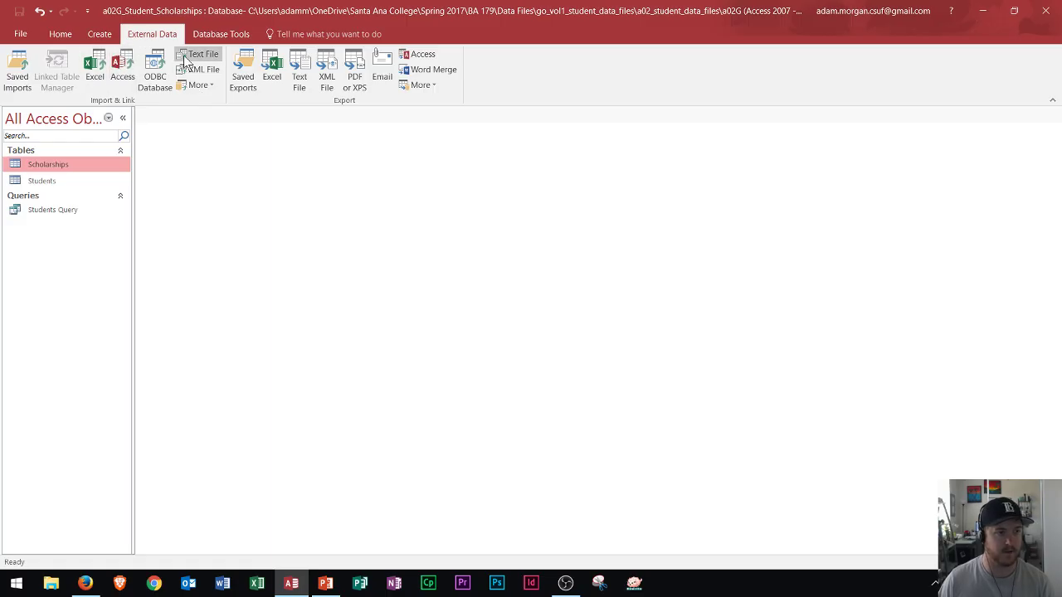
click(202, 87)
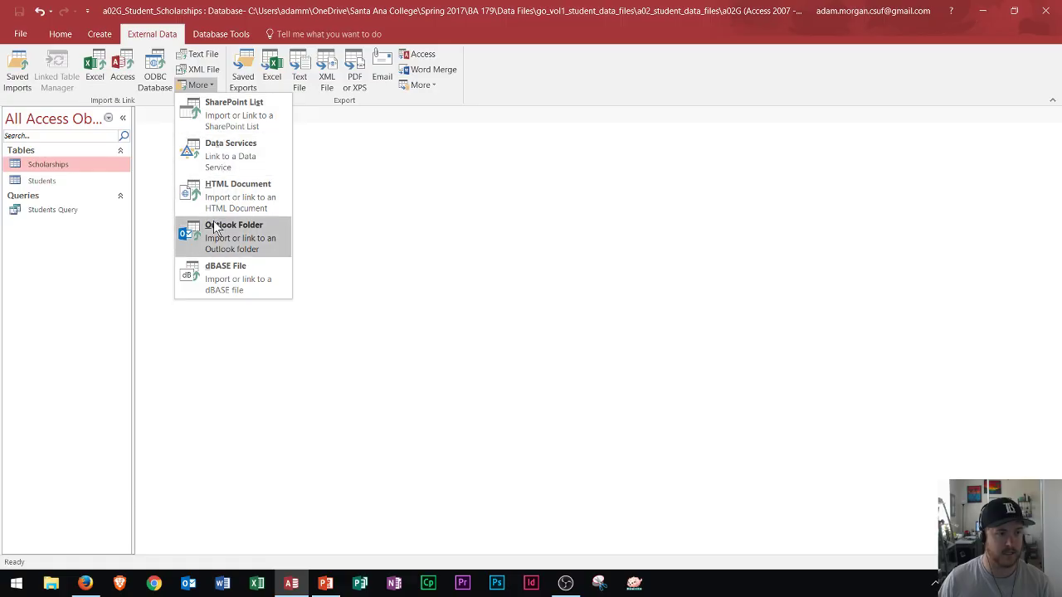
click(204, 90)
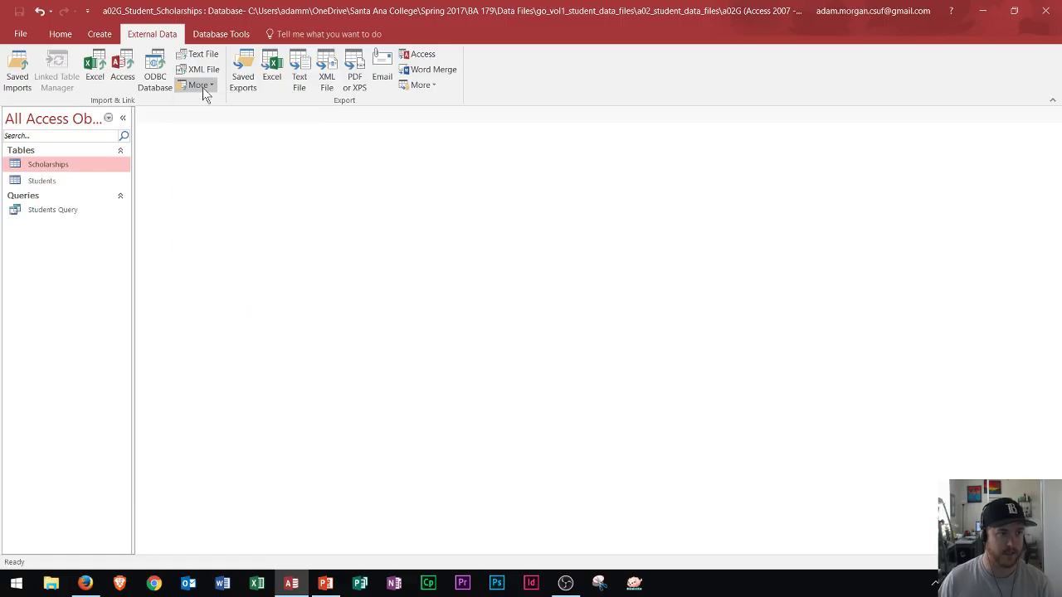
click(199, 38)
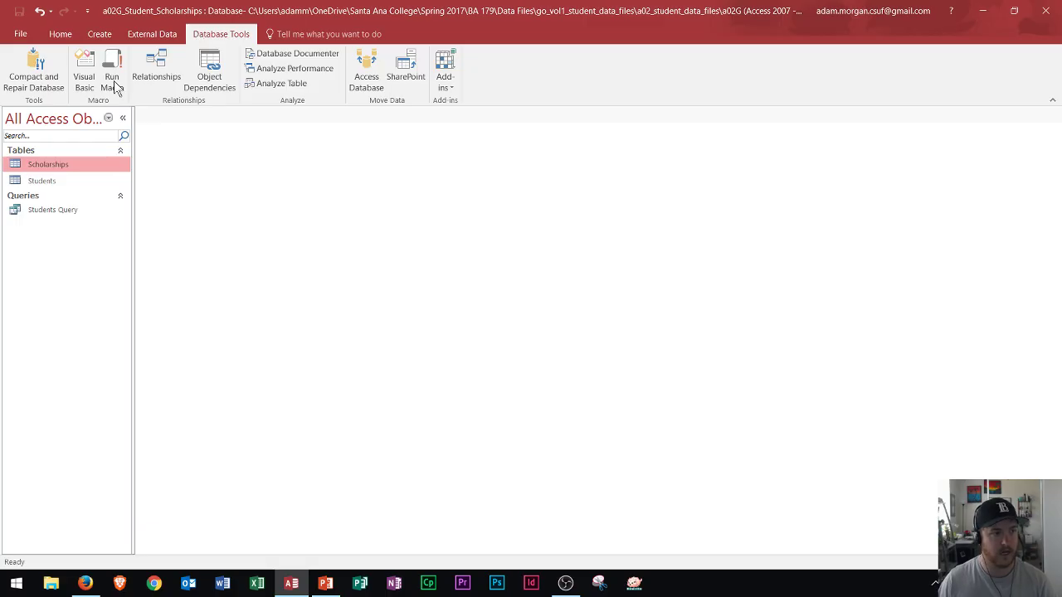
click(33, 83)
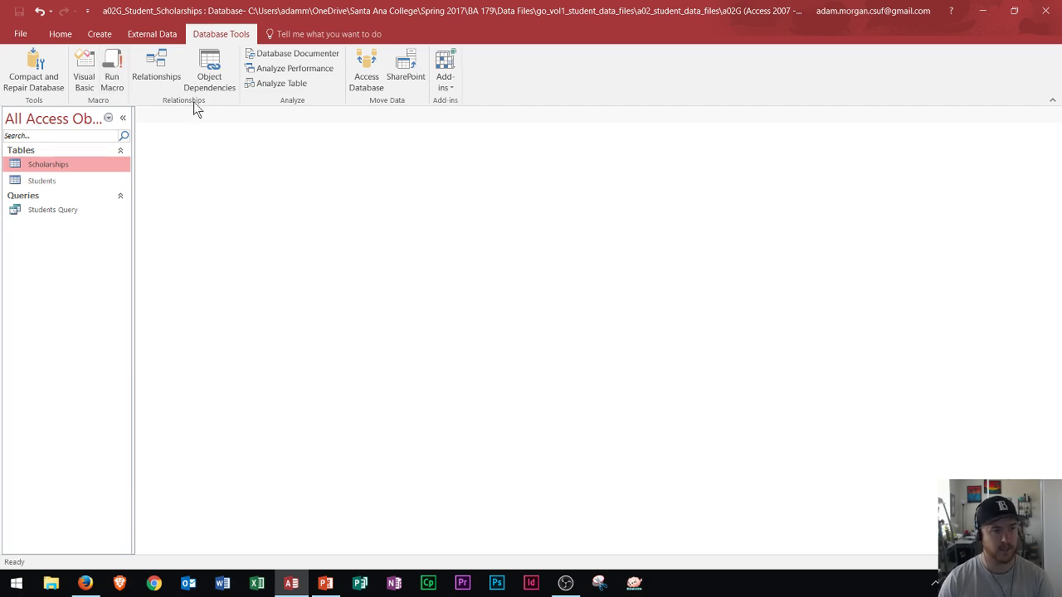
Open the Relationships window and add the Scholarships and Students tables to it
click(166, 67)
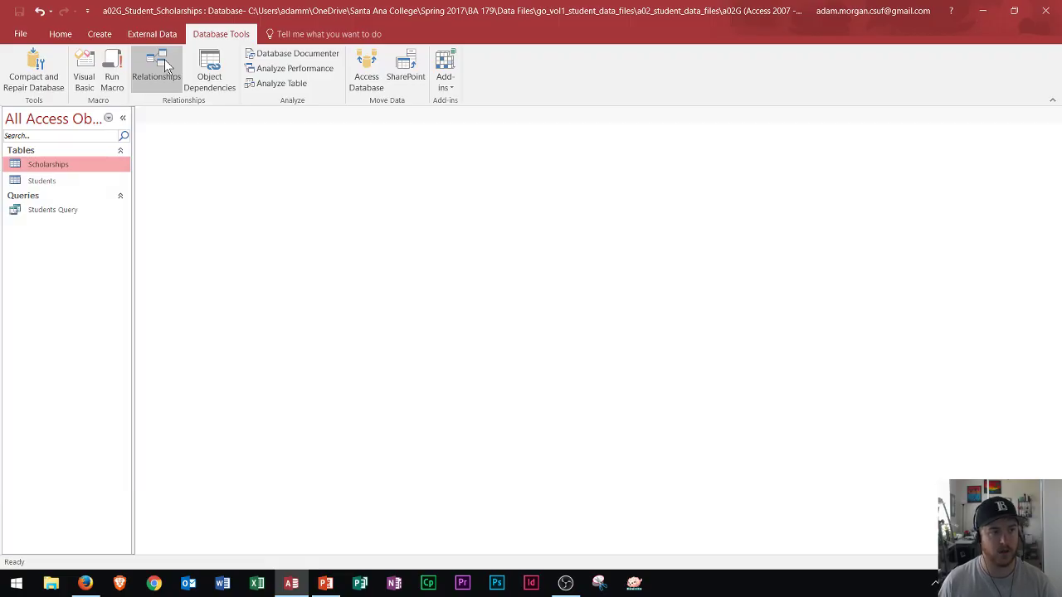
double_click(462, 124)
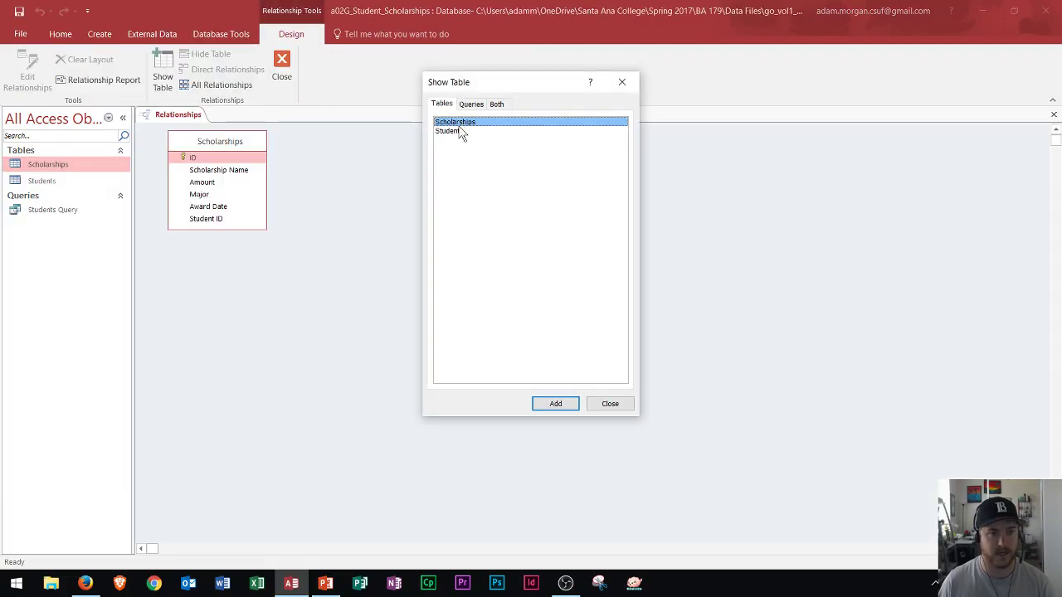
double_click(454, 131)
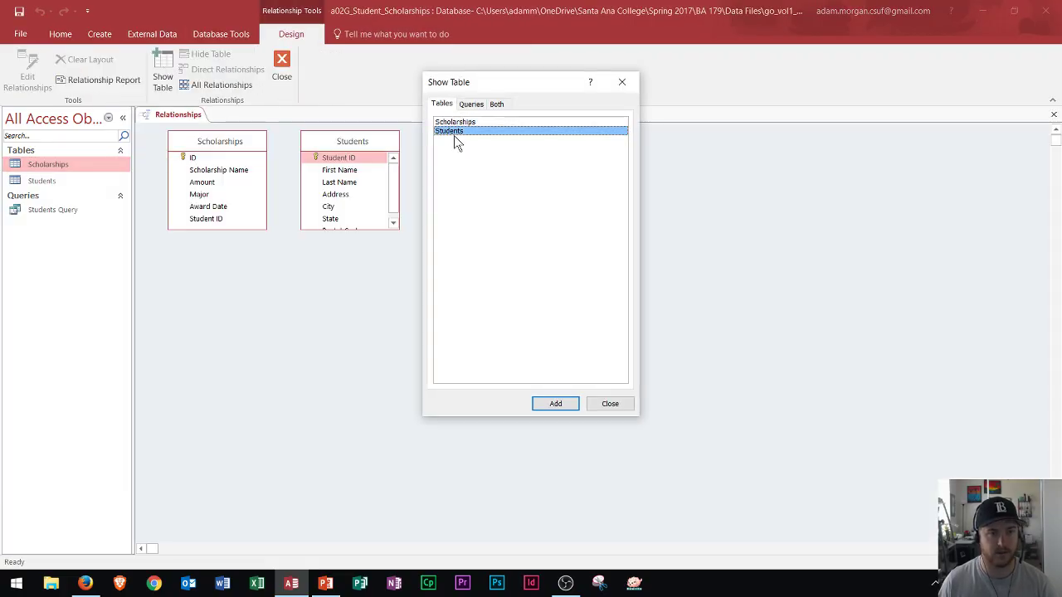
Dismiss the table selection dialog, enlarge both table boxes to show all fields, and move the Students box farther from Scholarships
click(611, 403)
drag(399, 230, 493, 292)
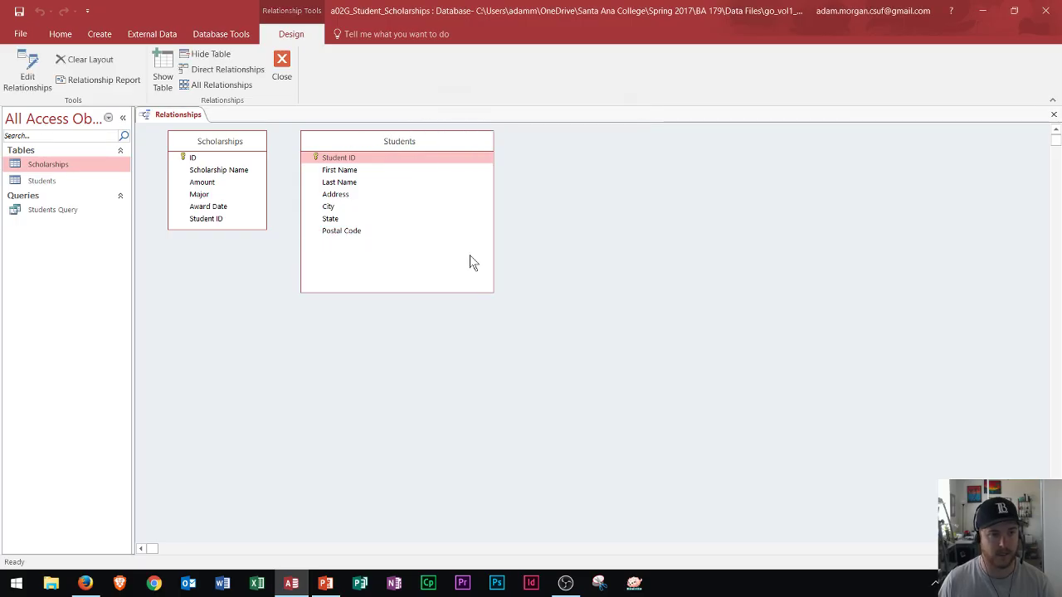
drag(264, 227, 308, 307)
drag(412, 137, 494, 135)
click(235, 170)
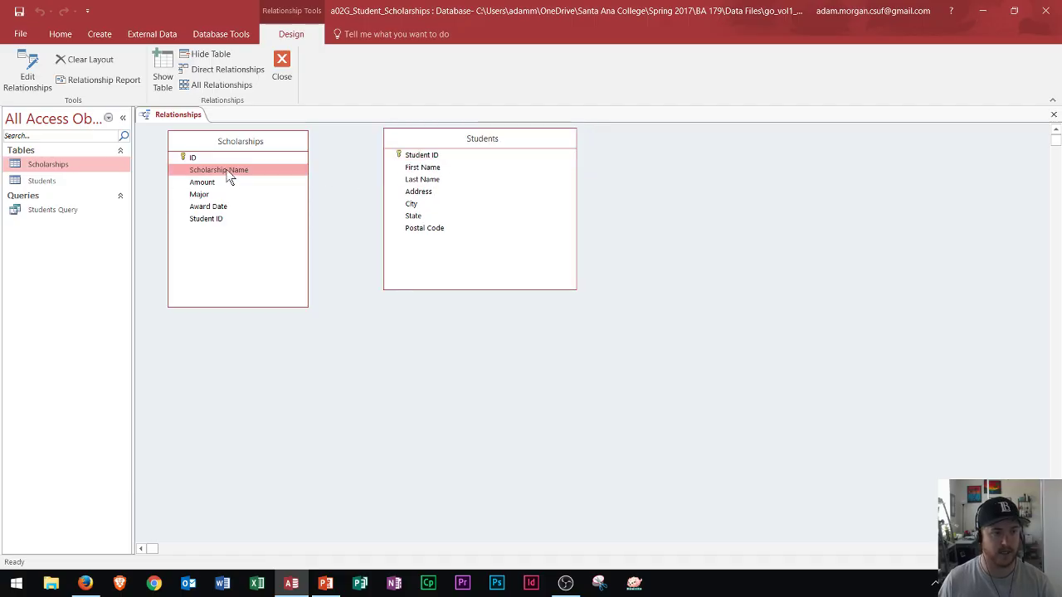
Create a relationship from Student ID in Students to Student ID in Scholarships with referential integrity enforced
drag(432, 160, 199, 221)
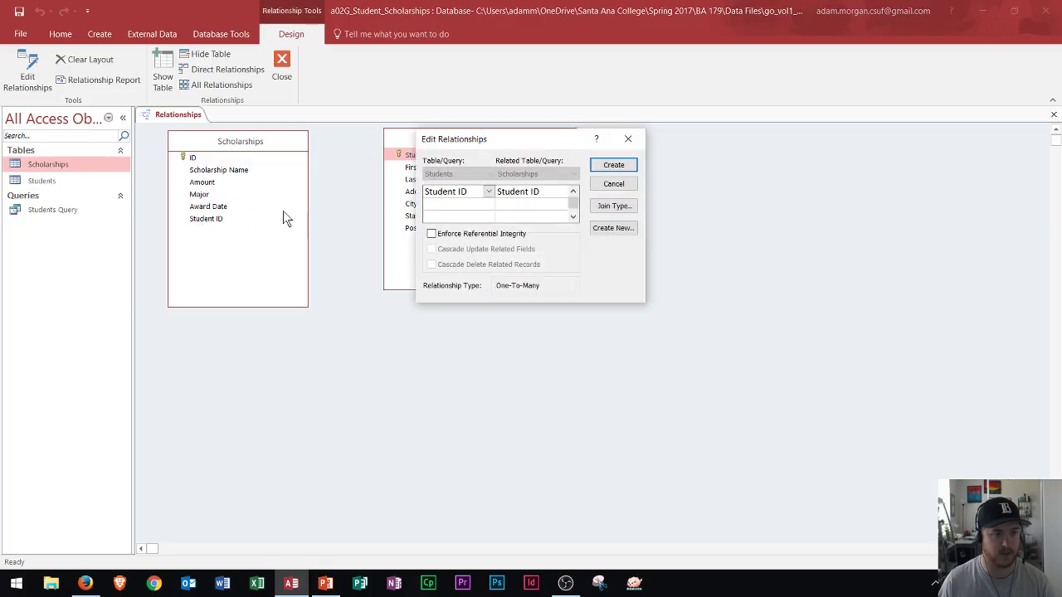
click(431, 234)
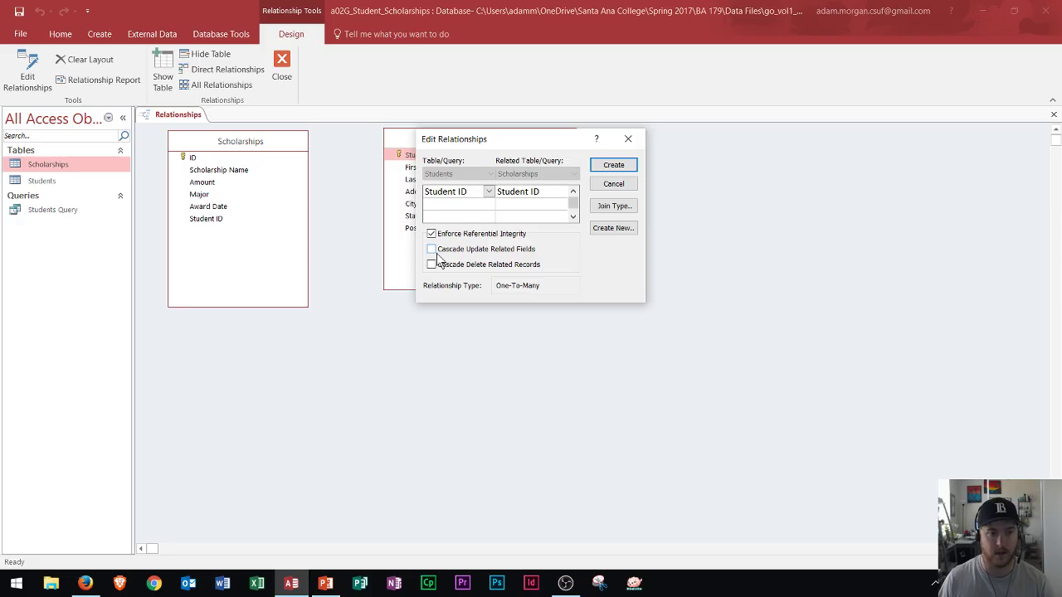
click(614, 166)
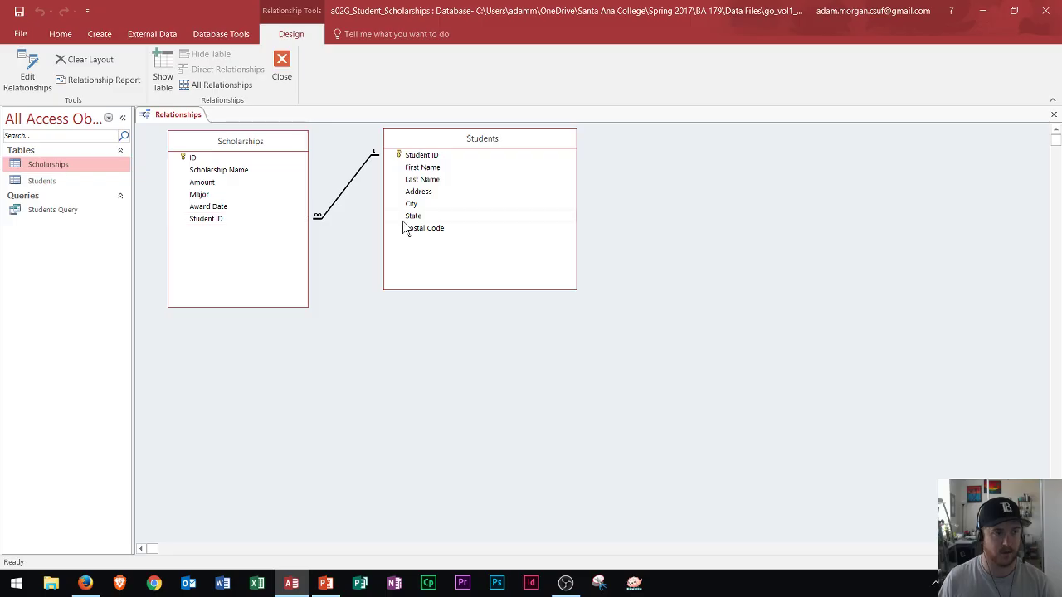
Generate a relationship report, view it in Print Preview, and close the preview to reach its Design View, keeping the report open
click(95, 80)
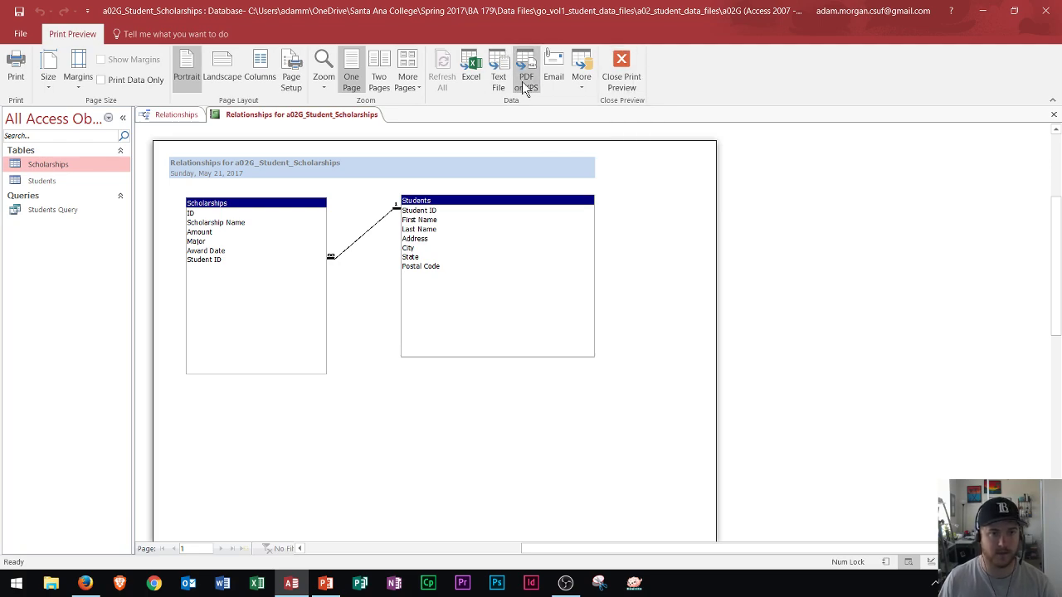
click(628, 90)
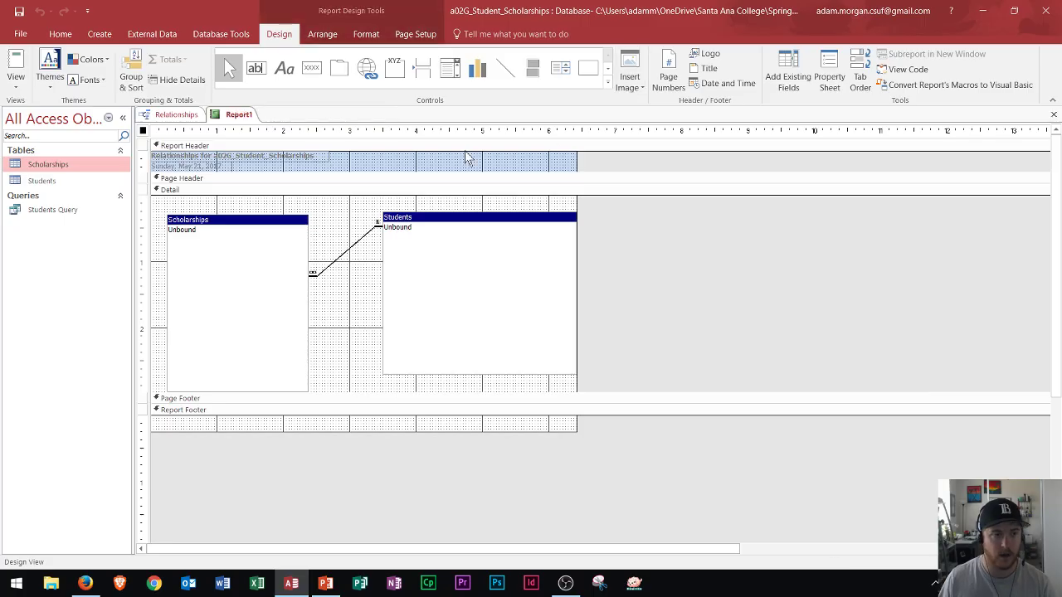
click(1053, 115)
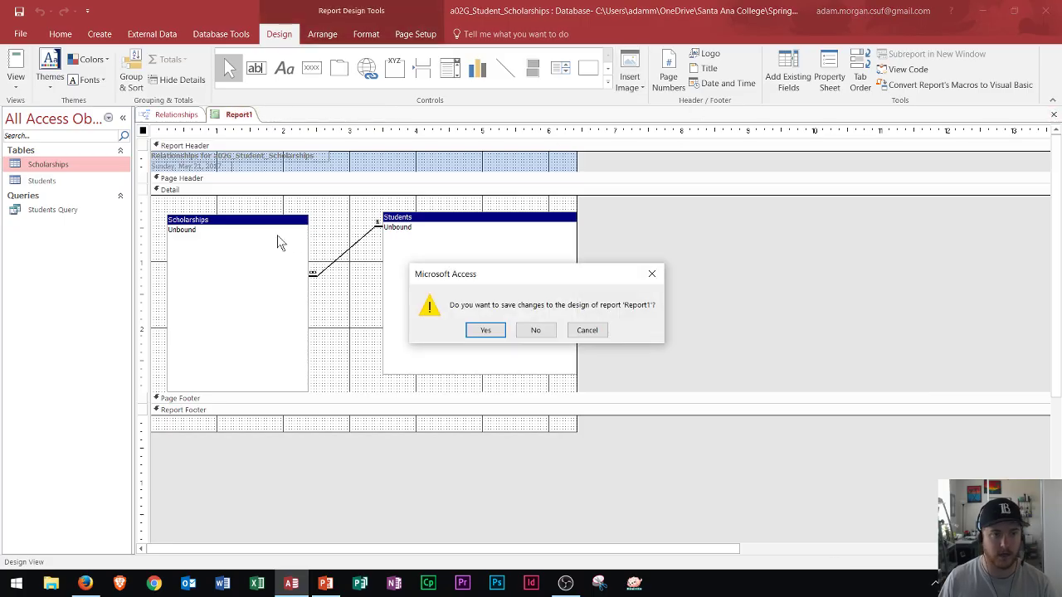
click(587, 331)
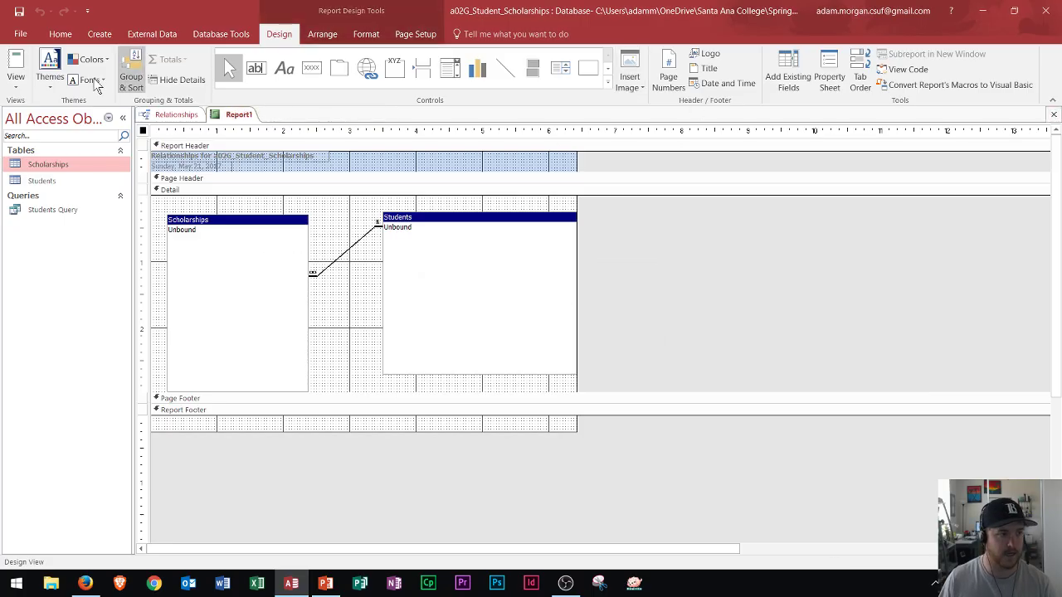
Review the relationship report's available views, select its Report Footer section, and close the report without saving
click(14, 84)
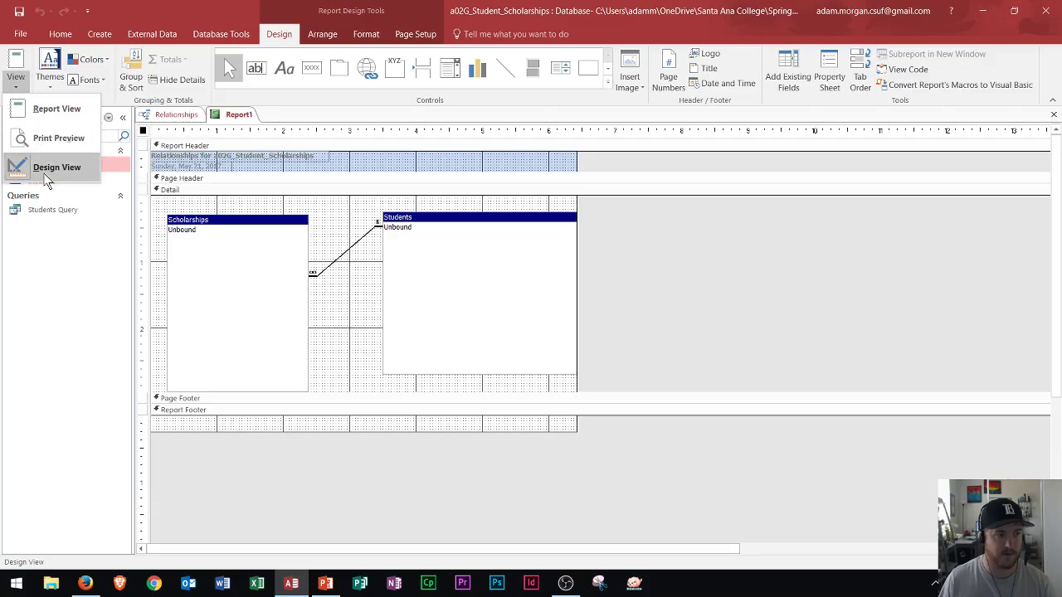
click(289, 204)
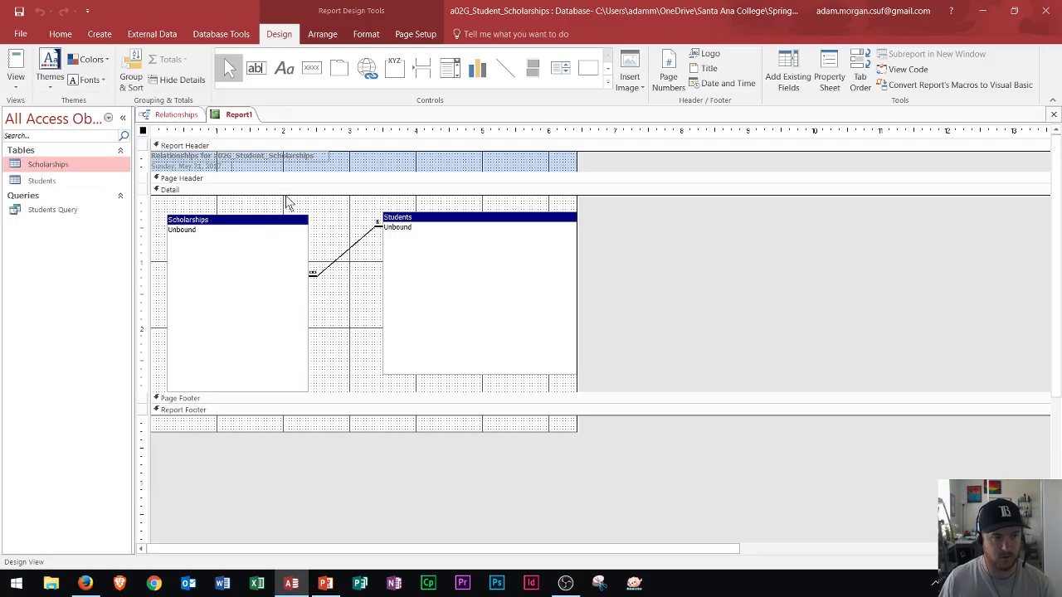
click(208, 425)
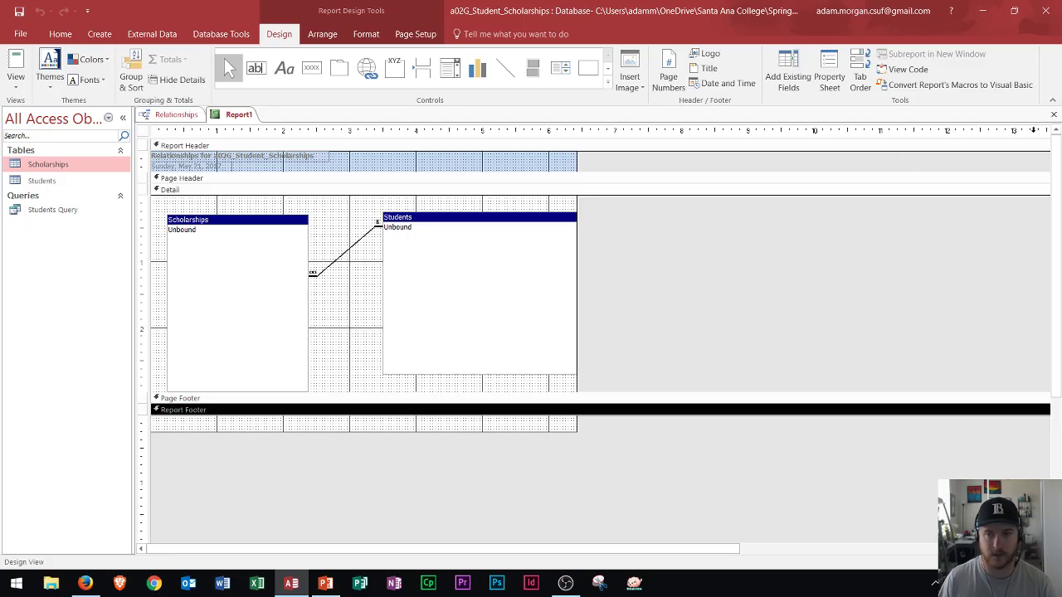
click(1054, 114)
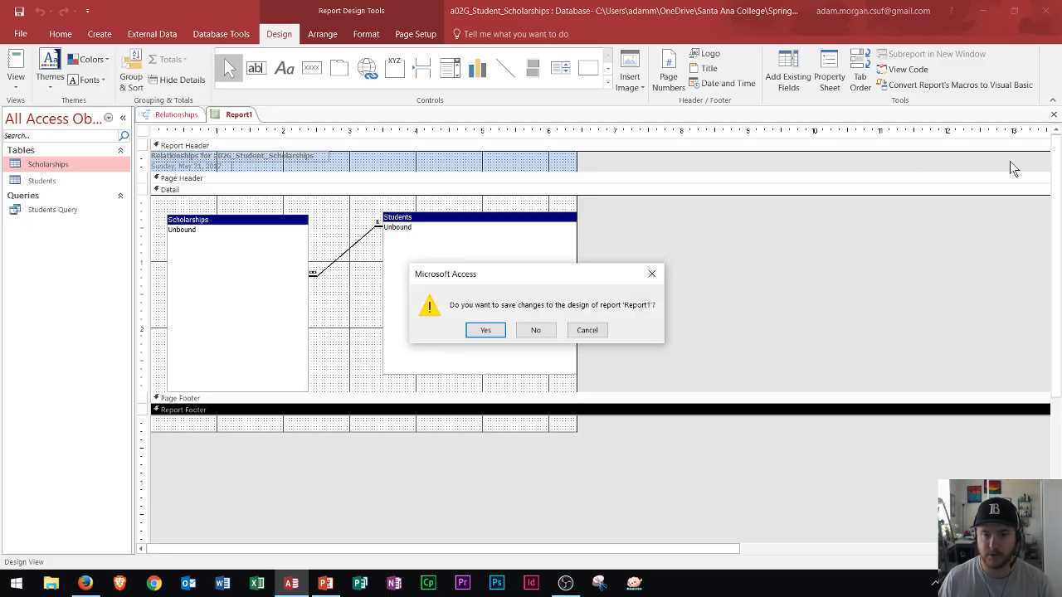
click(535, 331)
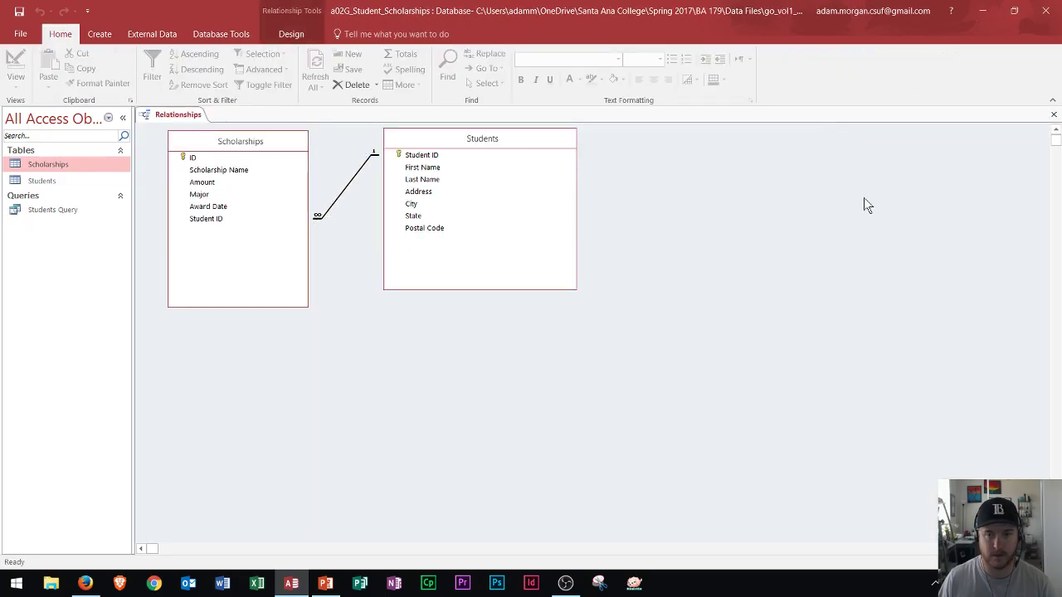
Close the Relationships window, revisit the database tools, and return to the Home commands
click(1054, 114)
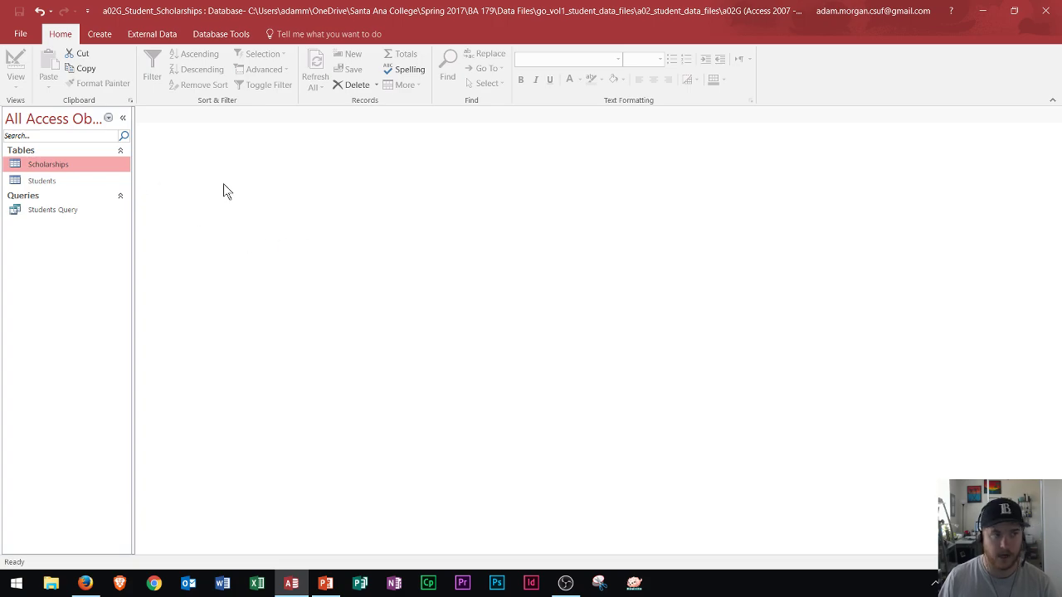
click(202, 35)
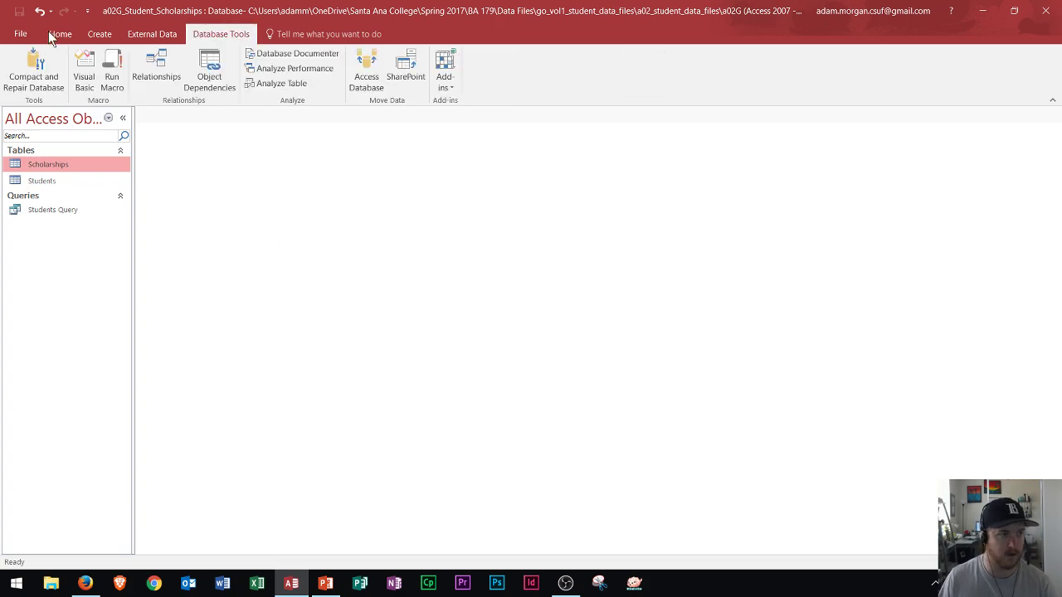
click(58, 34)
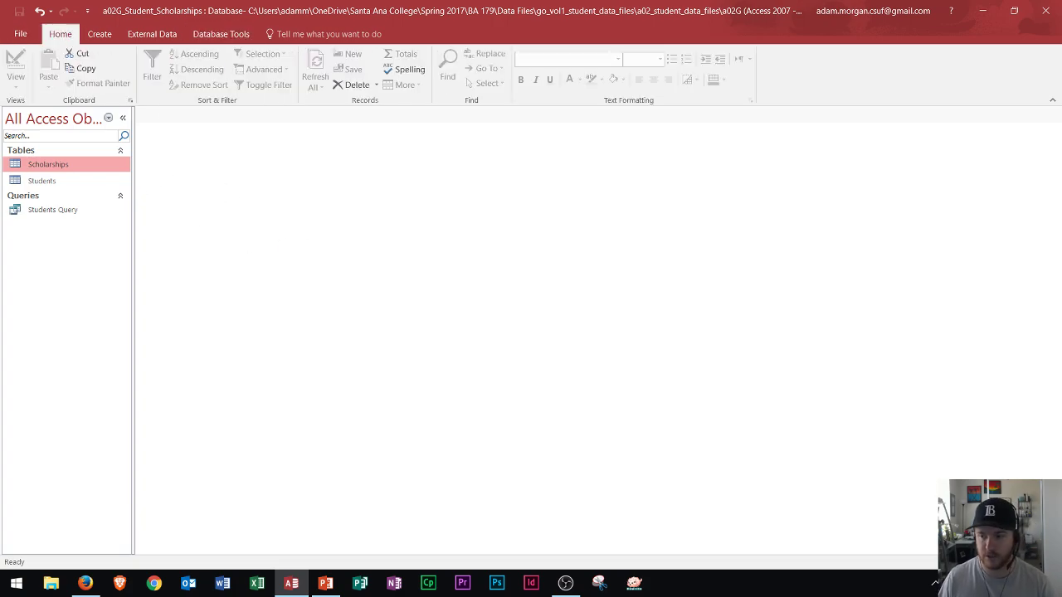